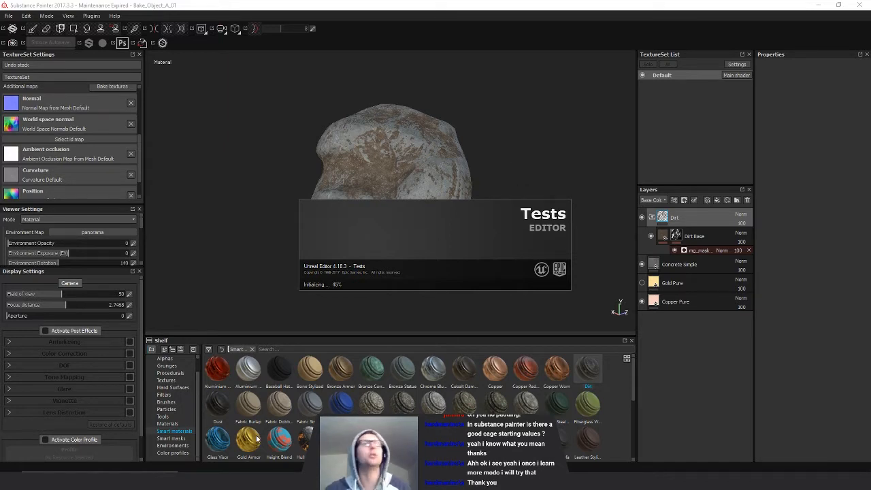
# Open the texture export settings and choose the Unreal Engine 4 (Packed) configuration.
pyautogui.keyDown('alt'); pyautogui.moveTo(376, 184); pyautogui.dragTo(382, 199); pyautogui.keyUp('alt')
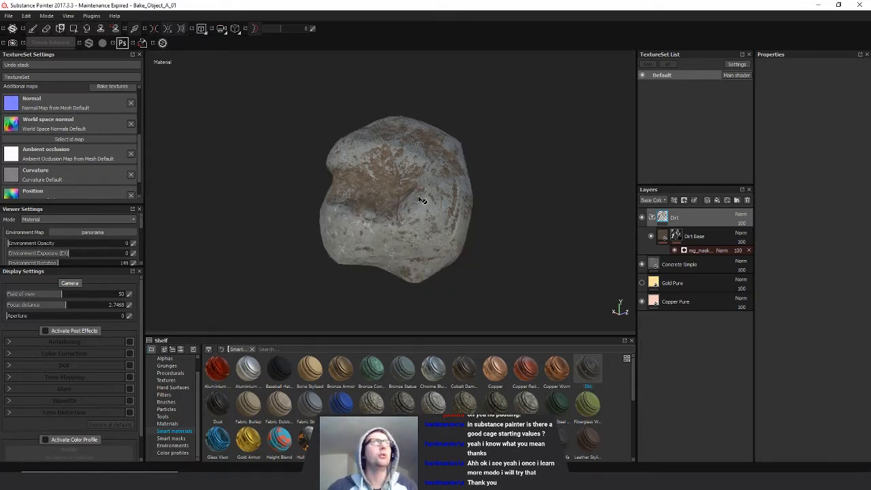
pyautogui.click(9, 17)
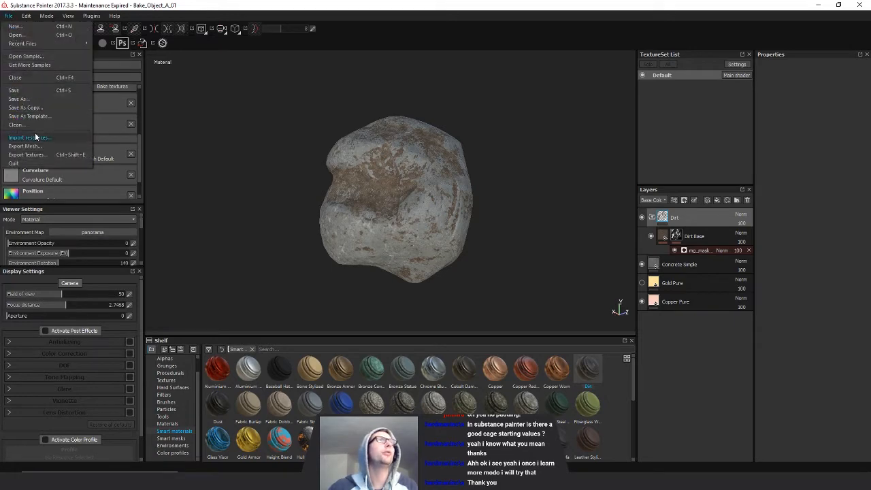
pyautogui.click(27, 154)
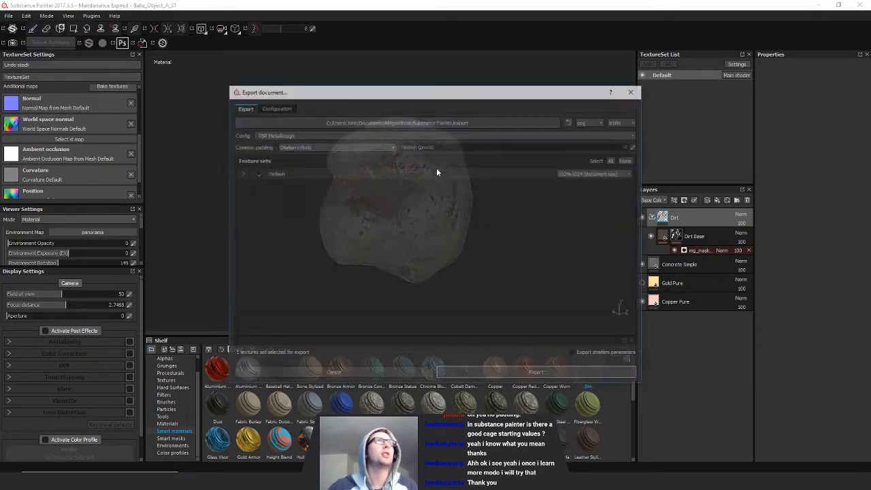
pyautogui.click(495, 133)
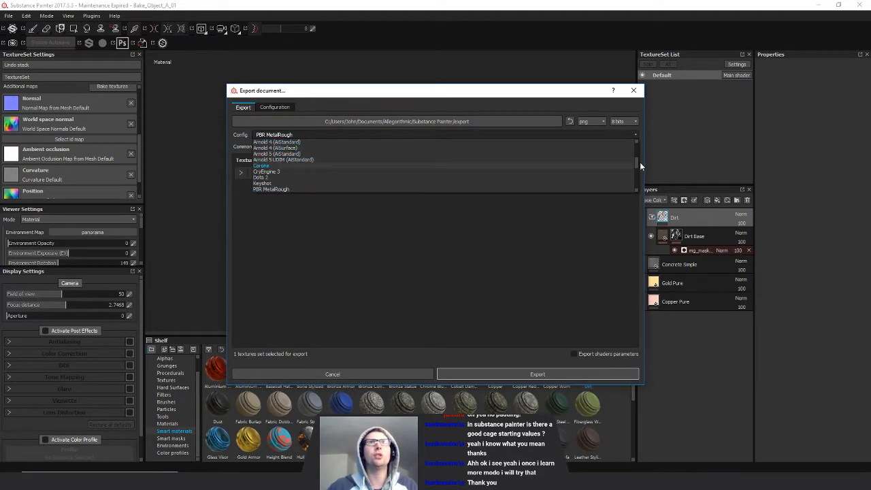
pyautogui.moveTo(635, 163); pyautogui.dragTo(640, 184)
pyautogui.click(283, 170)
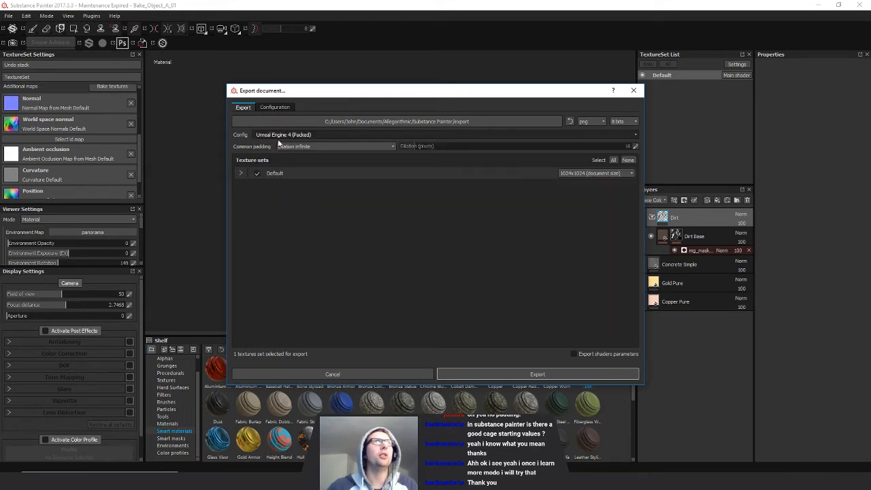
# Compare the output maps defined in the Unreal Engine 4 (Packed) and UE4 Packer export presets.
pyautogui.click(274, 108)
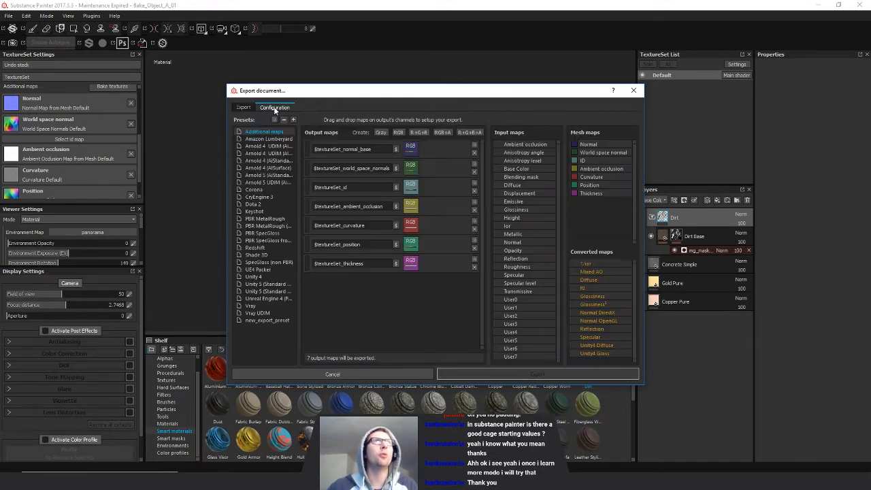
pyautogui.click(266, 298)
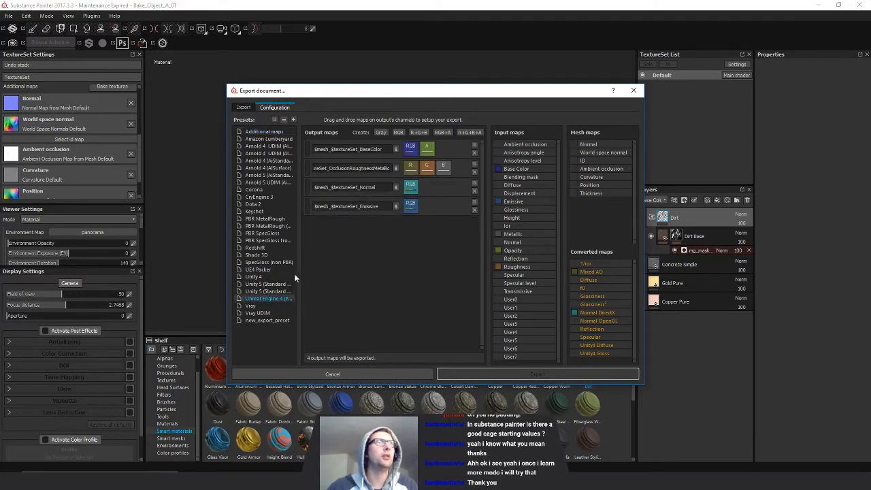
pyautogui.click(266, 270)
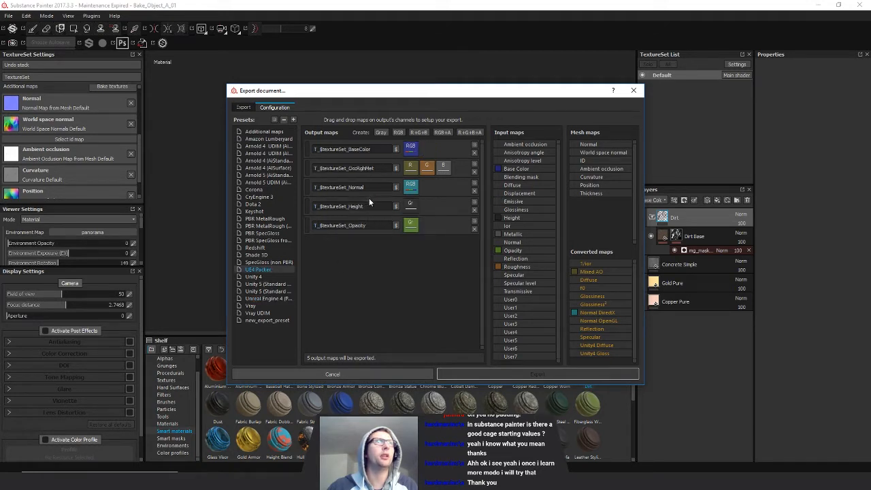
pyautogui.click(427, 158)
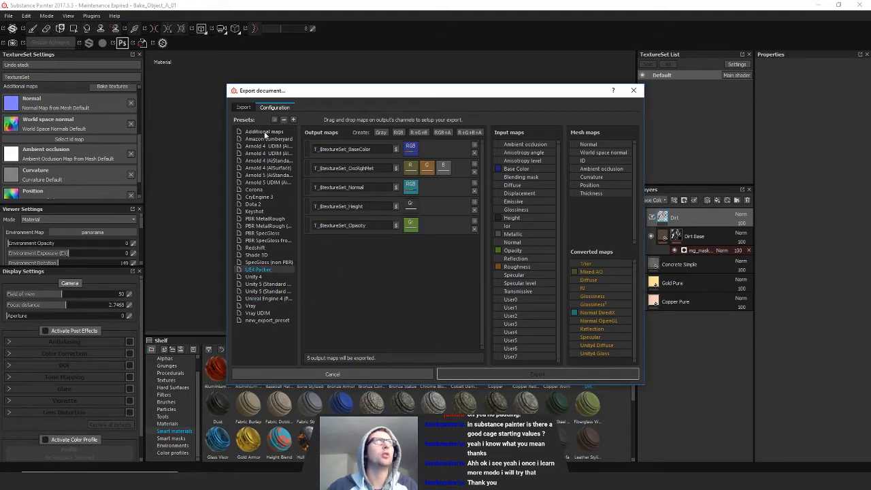
# Set the export configuration to UE4 Packer and the Default texture set's size to 2048x2048.
pyautogui.click(243, 107)
pyautogui.click(307, 135)
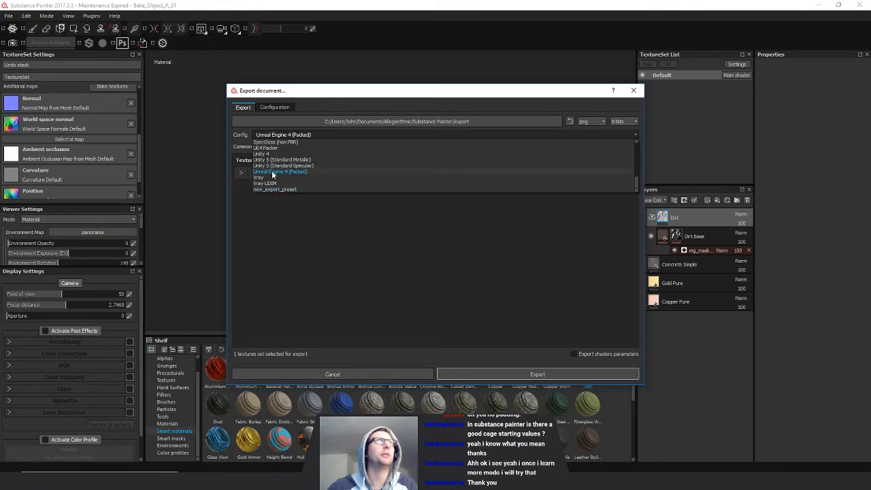
pyautogui.click(269, 148)
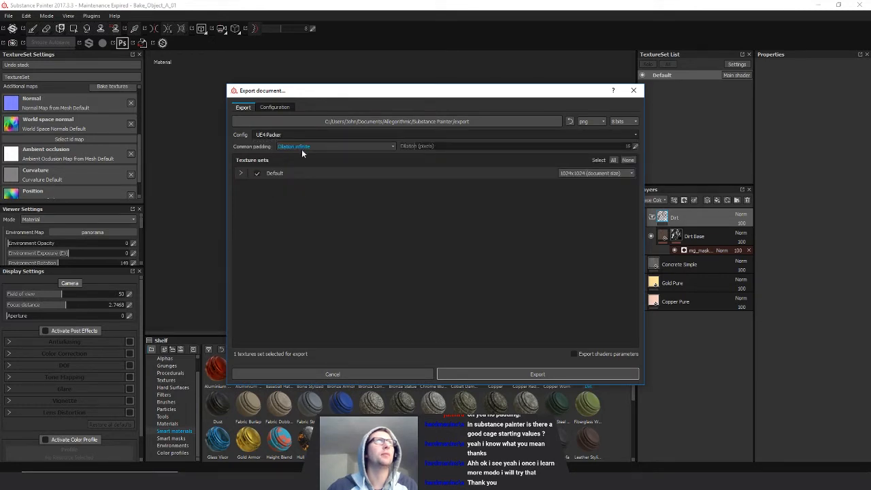
pyautogui.click(240, 173)
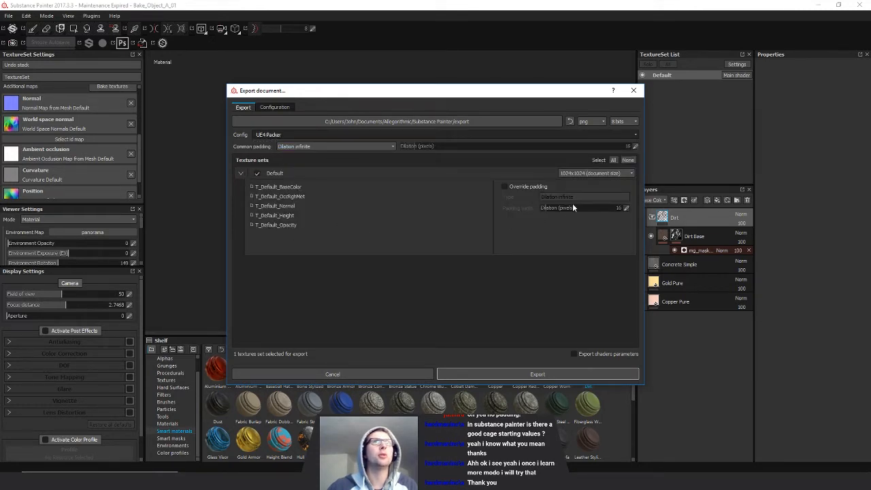
pyautogui.click(599, 173)
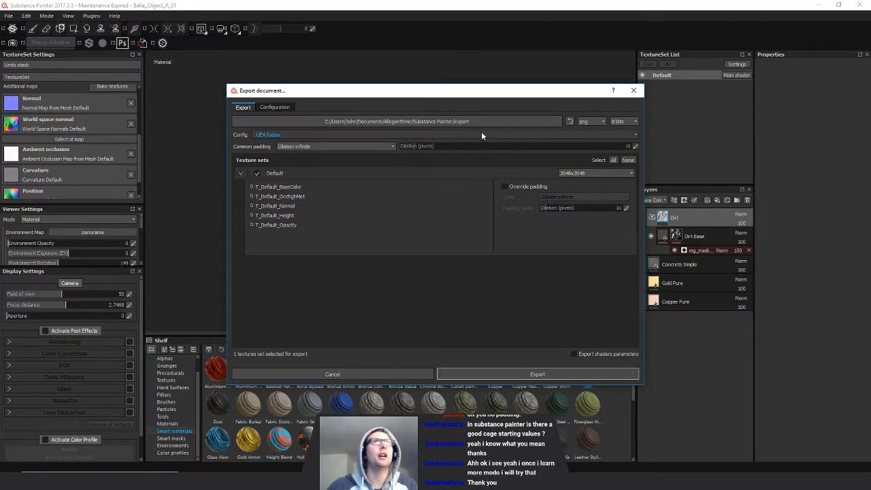
# Choose the Desktop as the output folder and export the textures.
pyautogui.click(521, 122)
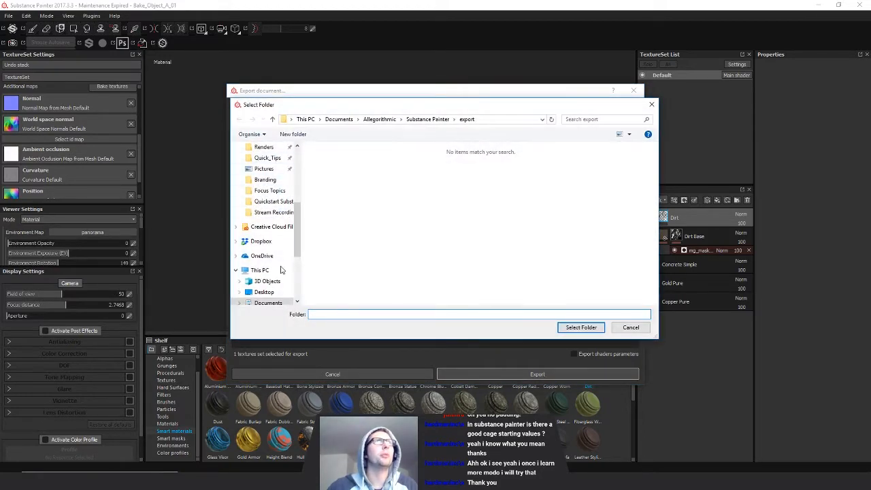
pyautogui.click(264, 292)
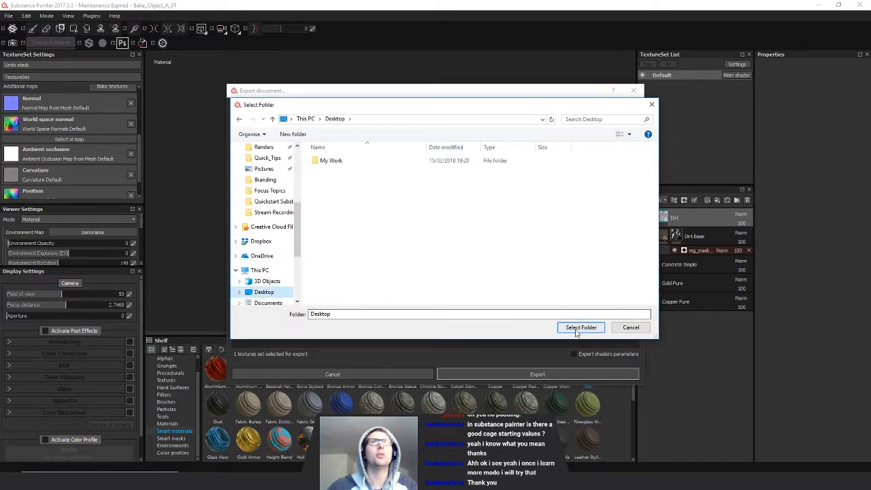
pyautogui.click(580, 327)
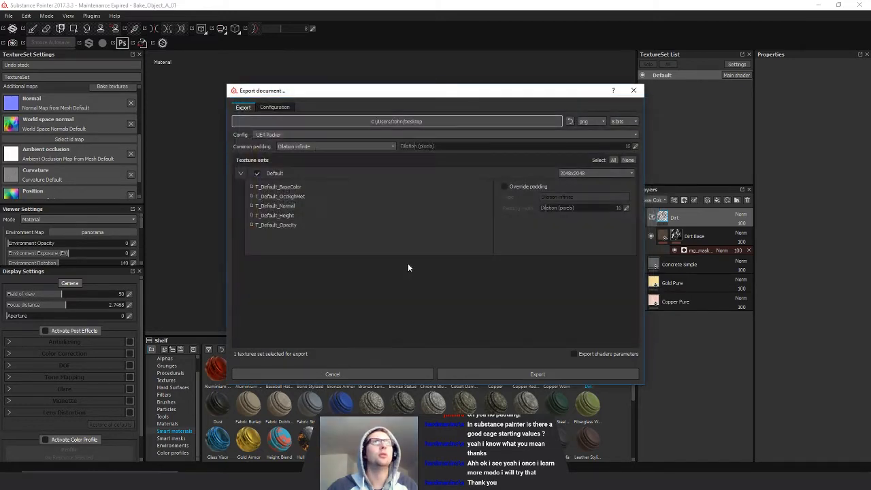
pyautogui.click(495, 376)
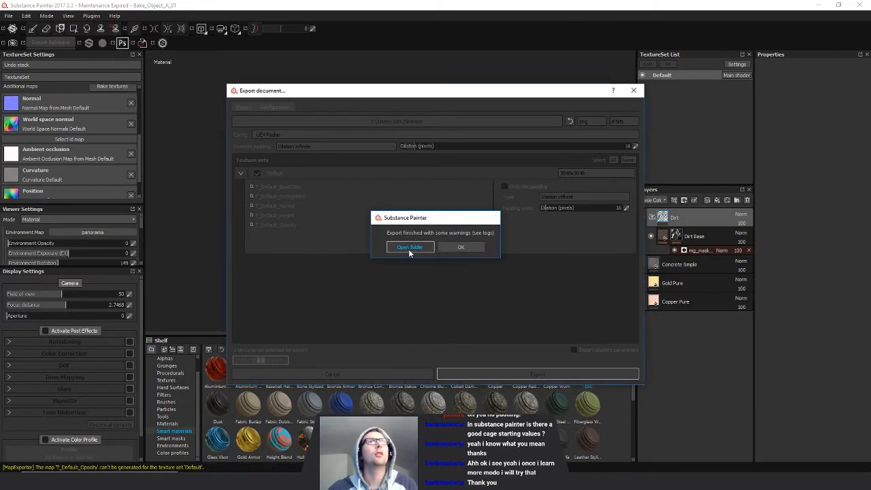
# In the export folder, replace Default with Bake_Object_A in the Height texture's name and with Bake_Object_A_ in the Normal, OccRghMet and BaseColor names.
pyautogui.click(409, 247)
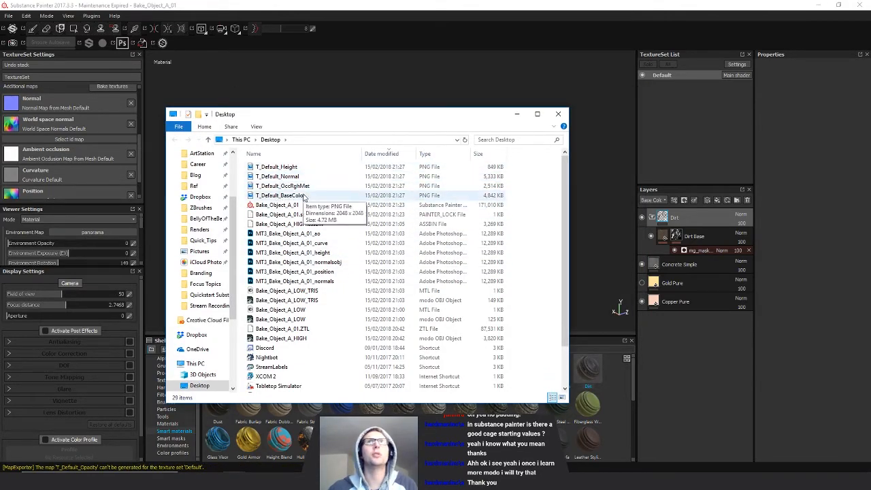
pyautogui.moveTo(280, 177)
pyautogui.mouseDown()
pyautogui.moveTo(261, 176)
pyautogui.moveTo(275, 186)
pyautogui.mouseUp()
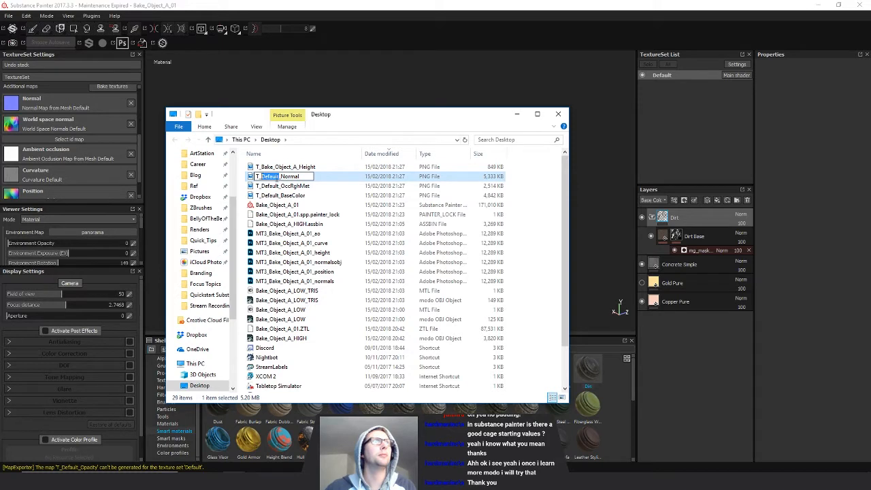
pyautogui.write('Bake_Object_A_')
pyautogui.click(276, 187)
pyautogui.press('F2')
pyautogui.write('Bake_Object_A_')
pyautogui.click(286, 195)
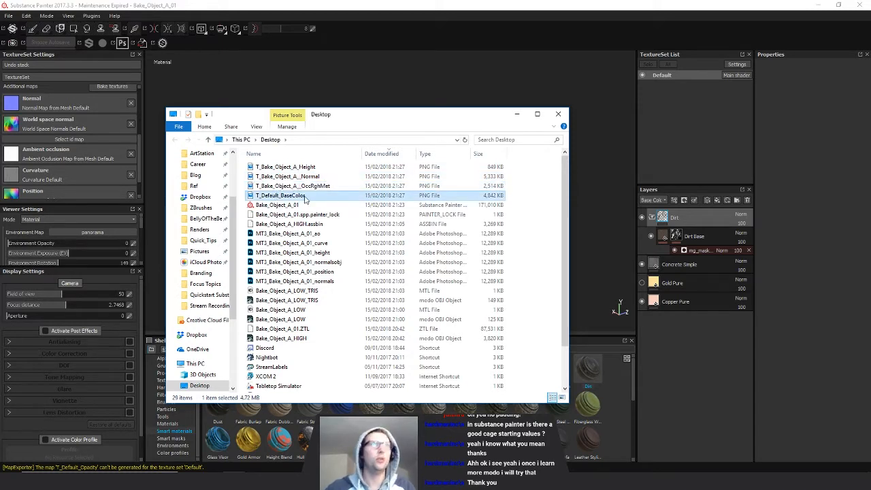
pyautogui.press('F2')
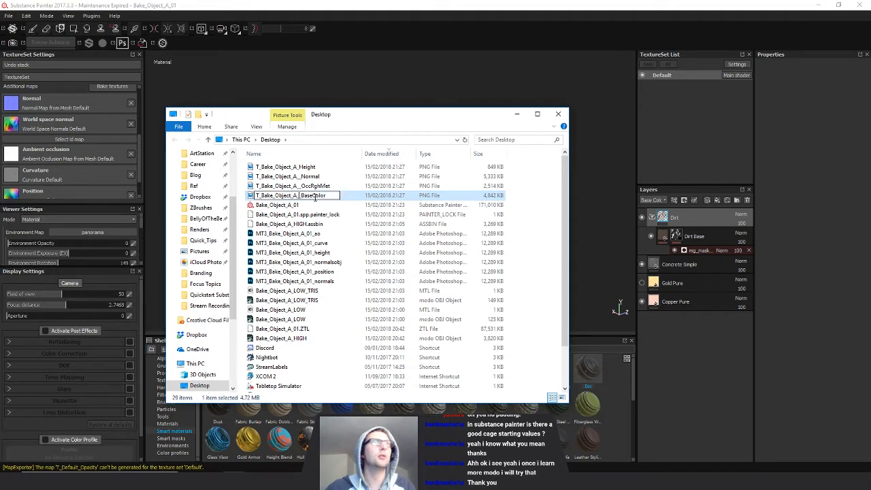
pyautogui.press('Return')
# Return to Substance Painter and rename the Default texture set to Bake_Object_A.
pyautogui.click(689, 118)
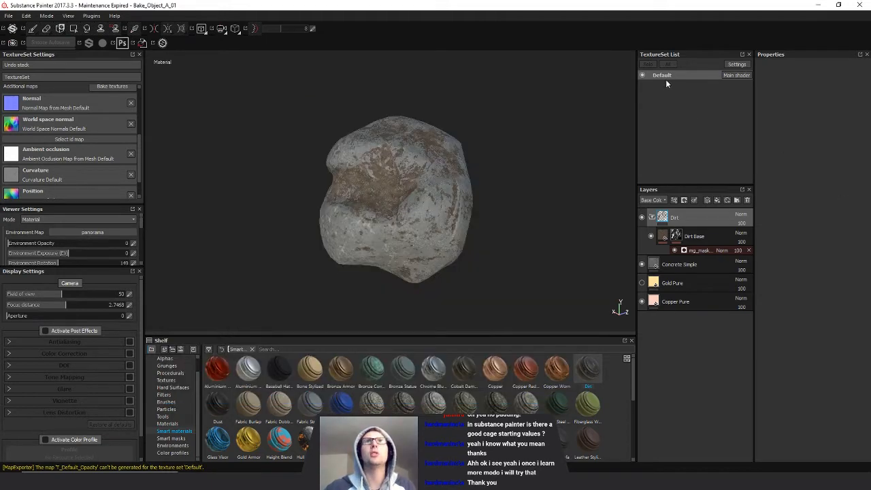
pyautogui.doubleClick(668, 75)
pyautogui.write('Bake_Object_A_')
pyautogui.press('Return')
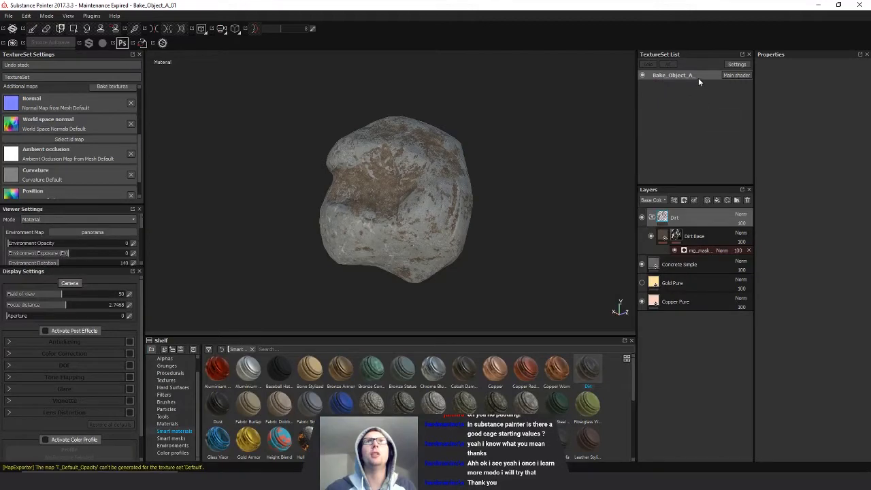
pyautogui.click(543, 149)
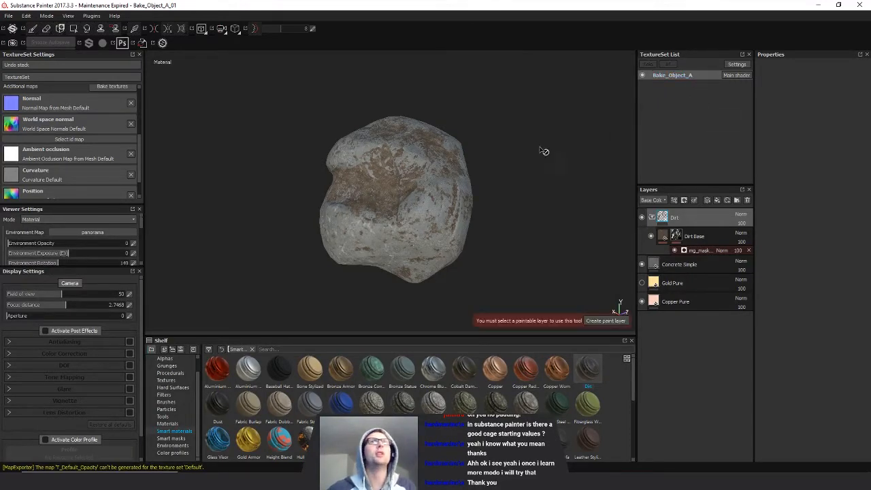
# Switch to Unreal Editor, open Content Browser 3 and show its folder tree.
pyautogui.click(841, 8)
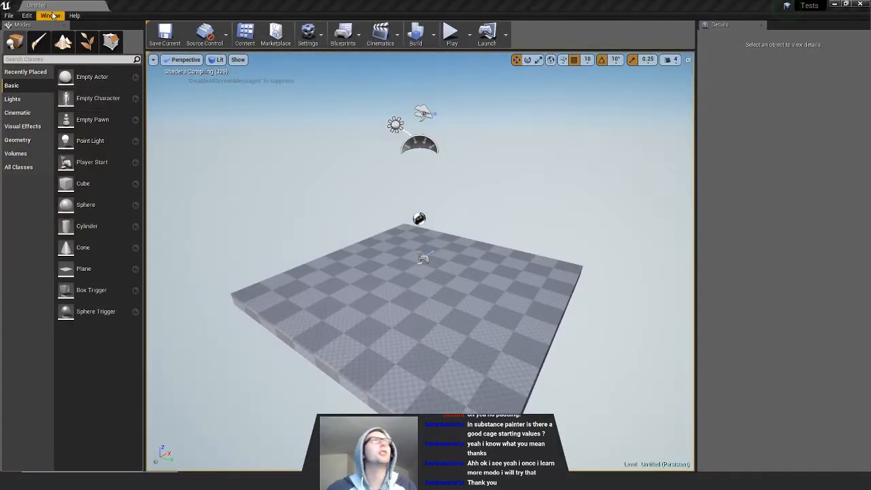
pyautogui.click(52, 15)
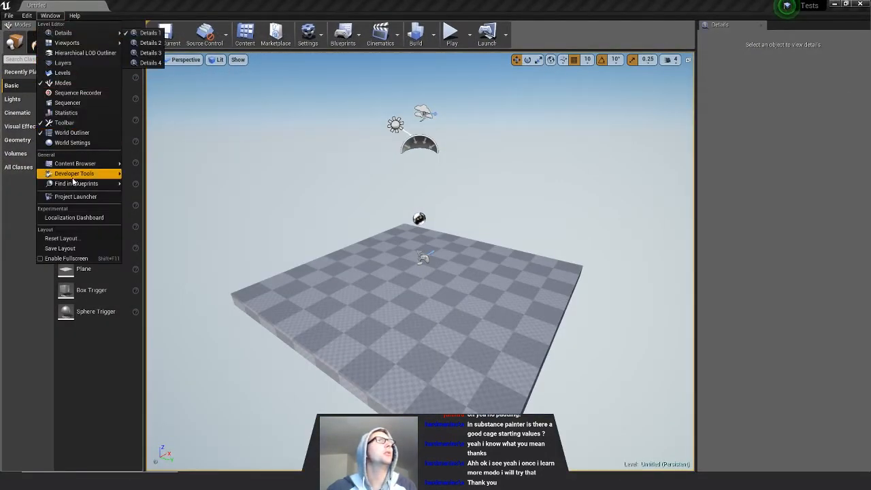
pyautogui.moveTo(115, 163)
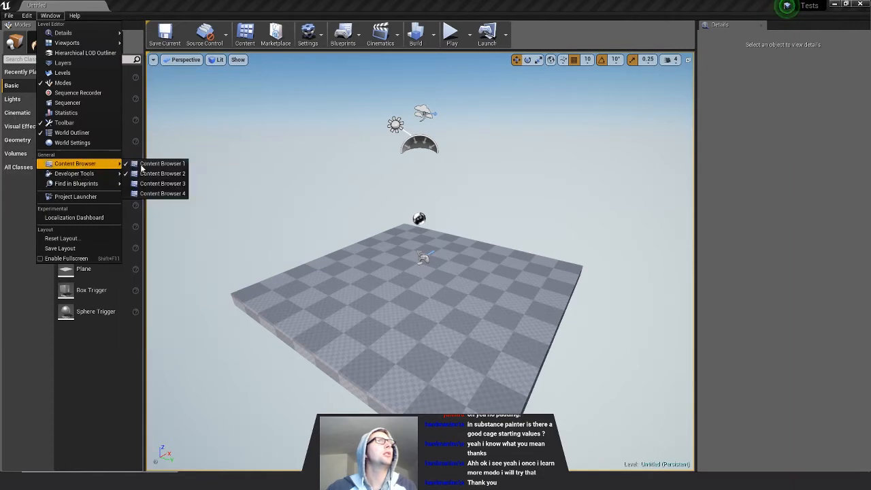
pyautogui.click(146, 184)
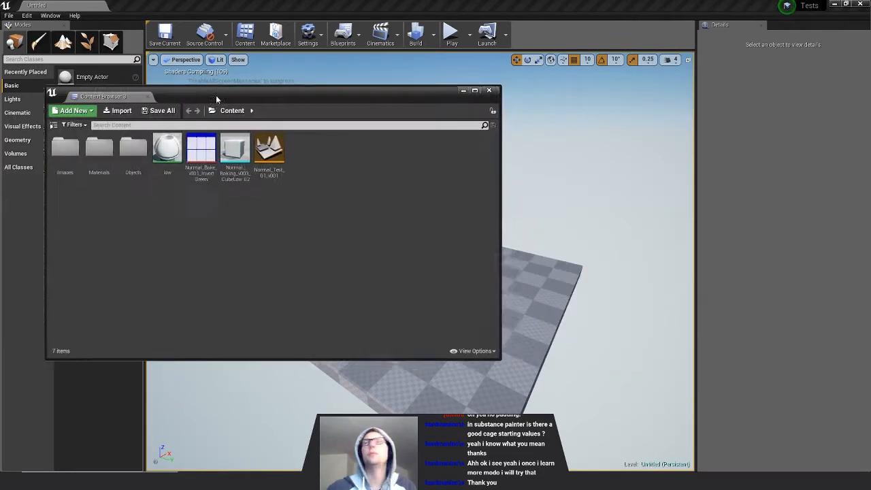
pyautogui.moveTo(216, 95); pyautogui.dragTo(278, 170)
pyautogui.click(122, 201)
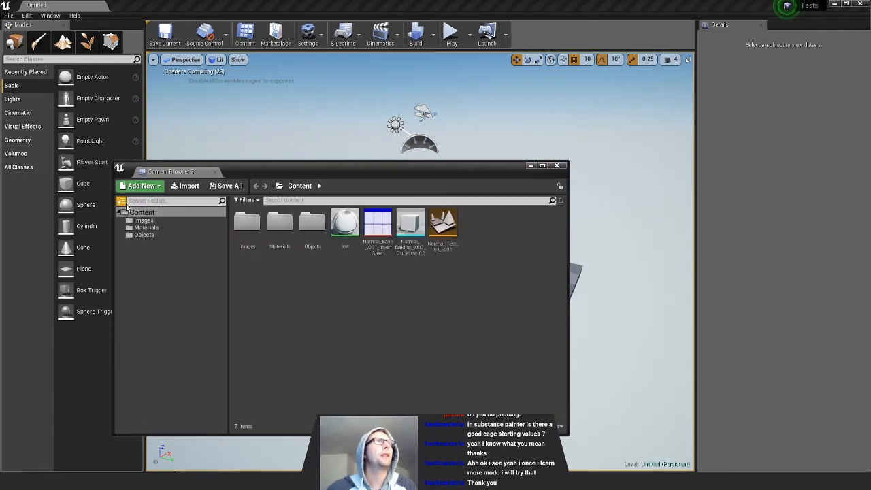
# Import the Bake_Object_A_LOW_TRIS mesh from the Desktop into the Objects folder, keeping the offered FBX import options.
pyautogui.click(143, 235)
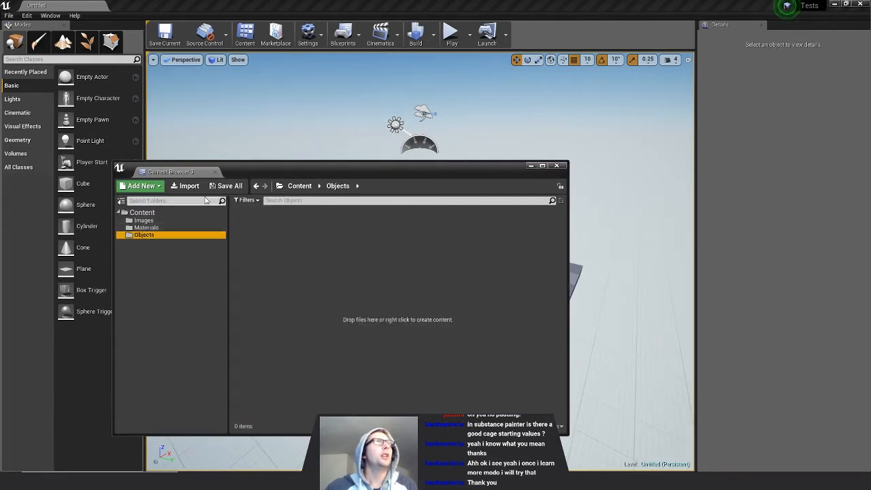
pyautogui.click(185, 185)
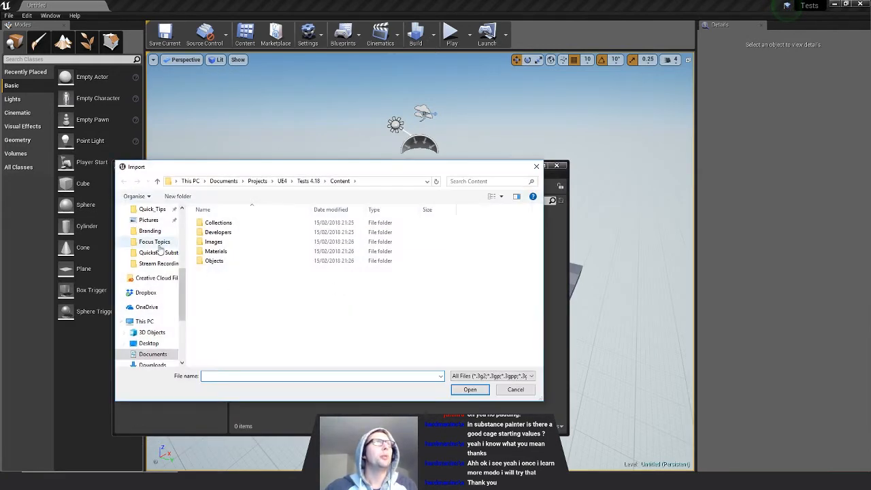
pyautogui.click(148, 343)
pyautogui.click(236, 250)
pyautogui.click(476, 390)
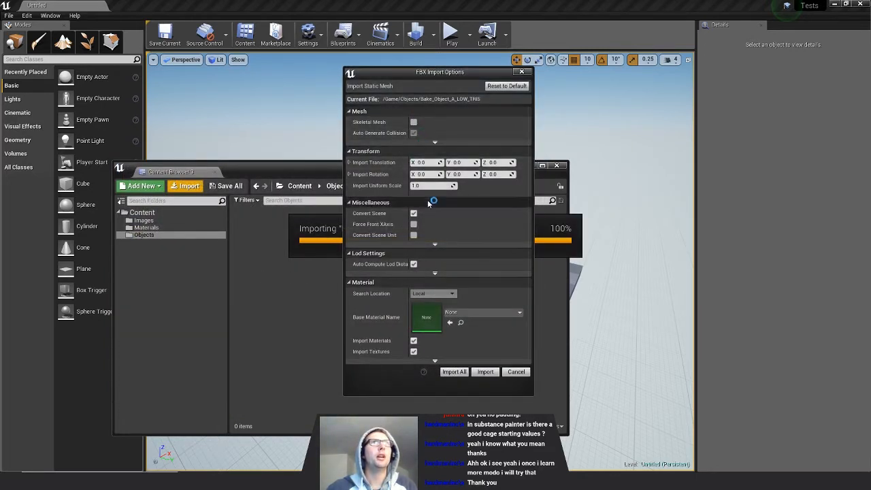
pyautogui.click(435, 245)
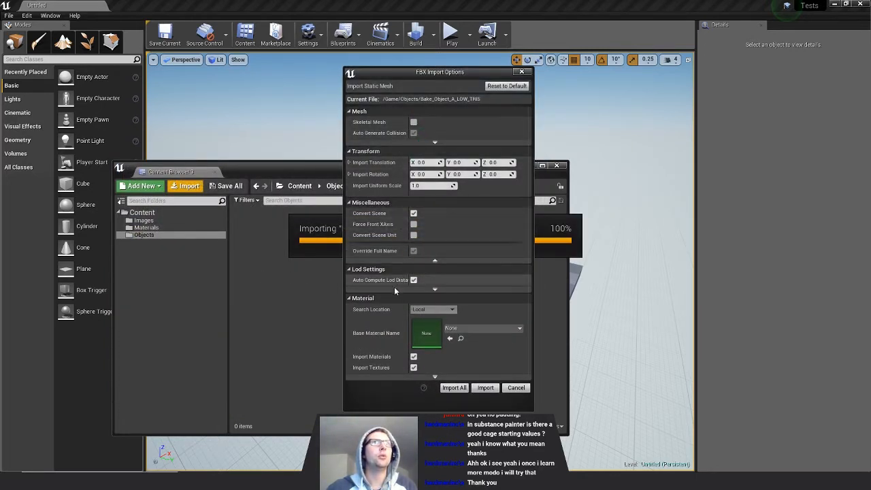
pyautogui.click(387, 142)
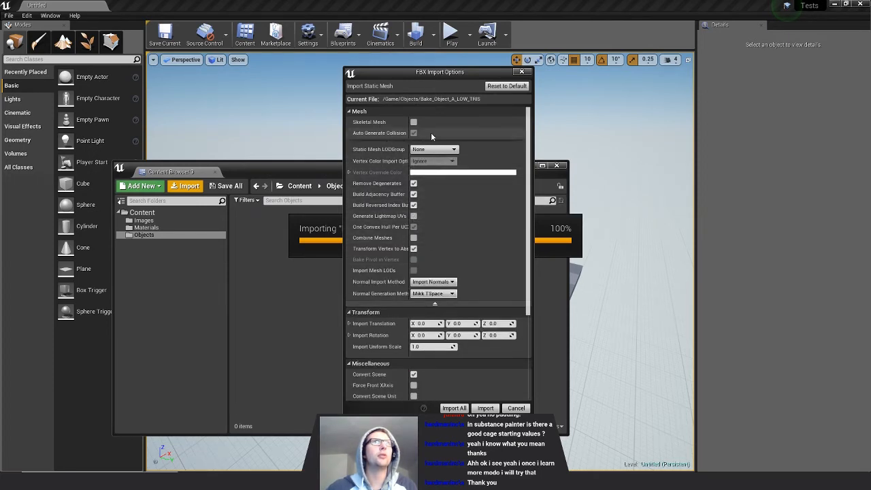
pyautogui.click(485, 408)
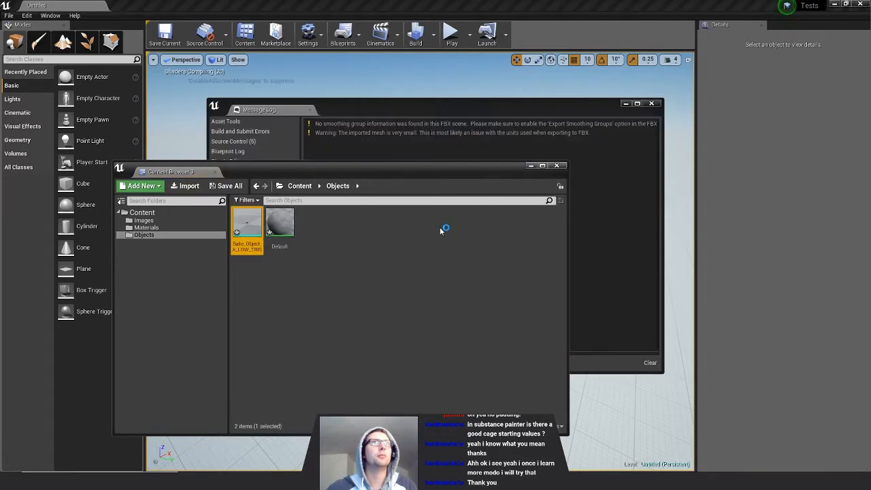
# Close the Message Log and place the Bake_Object_A_LOW_TRIS mesh in the level above the floor, at a scale of 100 on every axis.
pyautogui.click(646, 104)
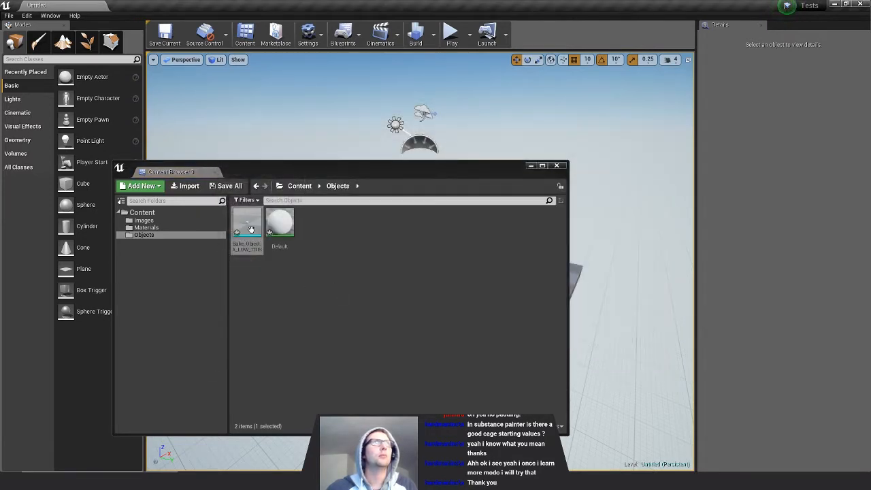
pyautogui.moveTo(336, 166); pyautogui.dragTo(304, 294)
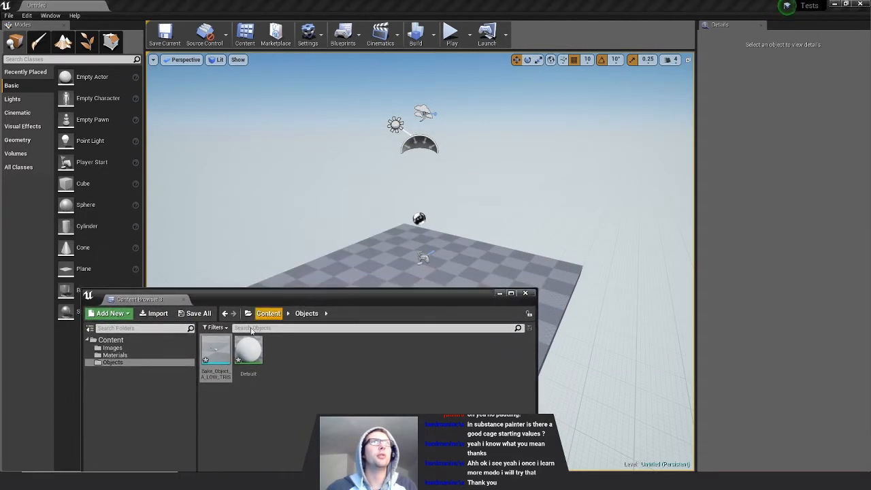
pyautogui.moveTo(216, 350); pyautogui.dragTo(426, 257)
pyautogui.scroll(-10, 458, 203)
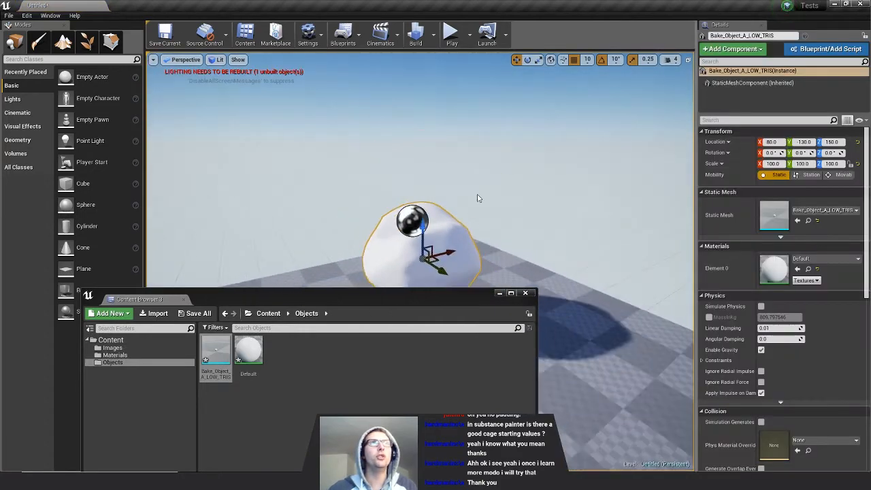
# Force-delete the imported Default material from the Objects folder.
pyautogui.moveTo(363, 297); pyautogui.dragTo(538, 277)
pyautogui.click(424, 332)
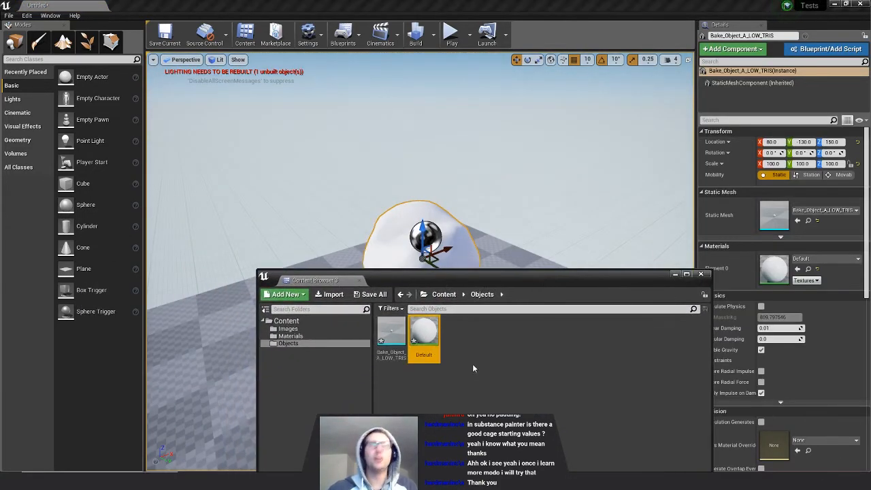
pyautogui.press('Delete')
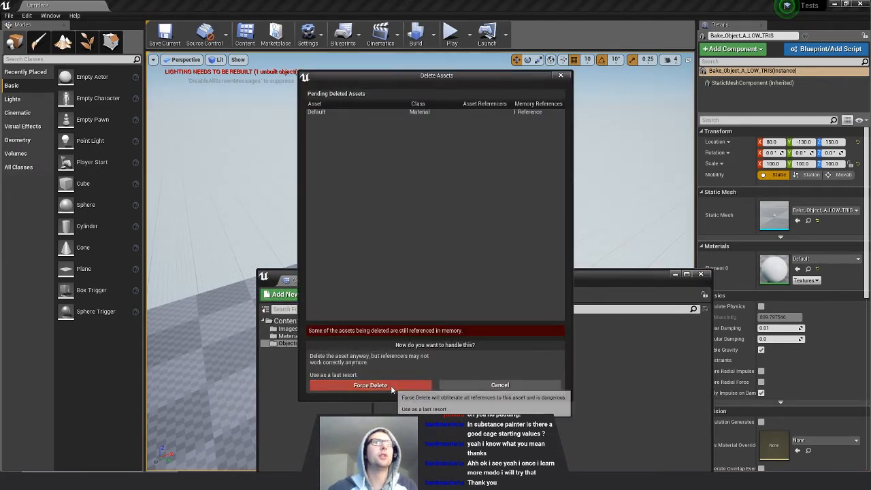
pyautogui.click(370, 384)
# Narrow the Content Browser window and move it aside so the placed rock can be viewed from another angle.
pyautogui.moveTo(482, 277); pyautogui.dragTo(447, 140)
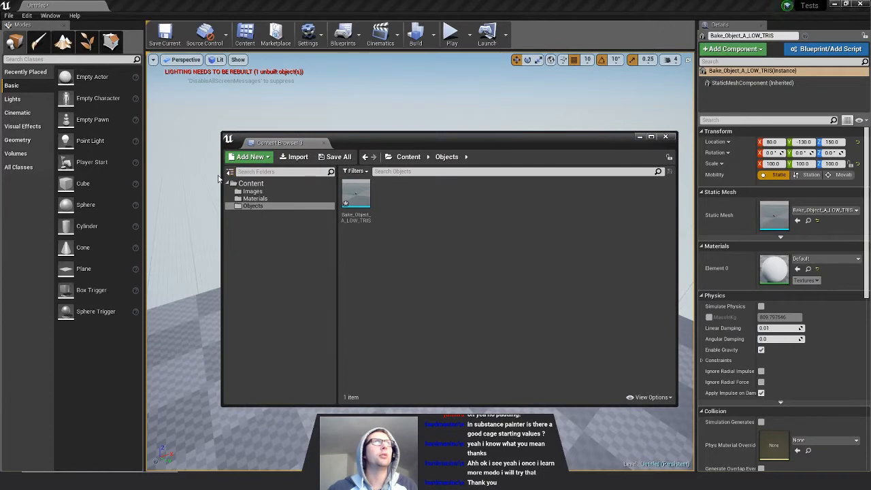
pyautogui.moveTo(222, 178); pyautogui.dragTo(399, 180)
pyautogui.moveTo(539, 138); pyautogui.dragTo(185, 163)
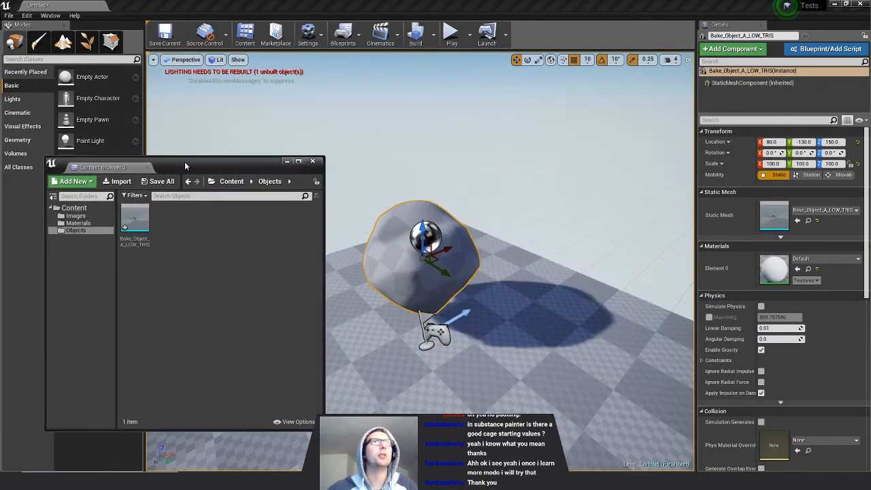
pyautogui.moveTo(395, 204); pyautogui.dragTo(516, 160, button='right')
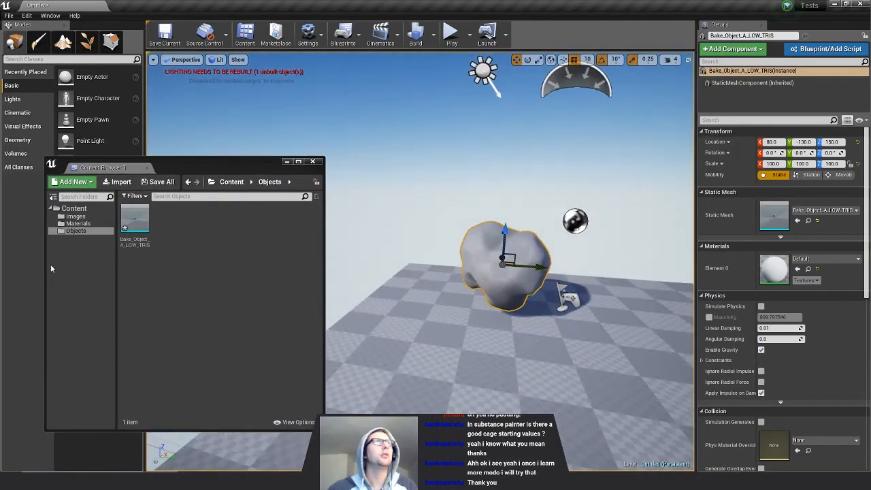
# Open the BaseColor, Height, Normal and OcclusionRoughnessMetalness placeholder textures from the Images folder for inspection.
pyautogui.click(75, 215)
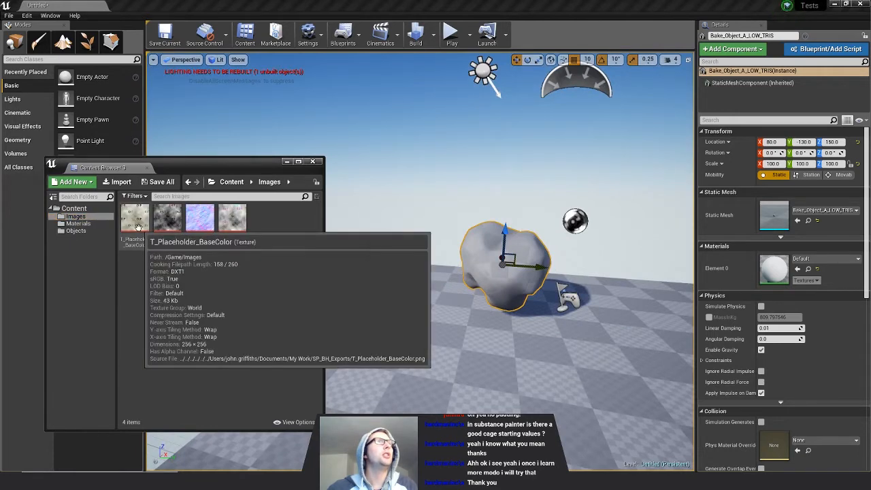
pyautogui.doubleClick(137, 228)
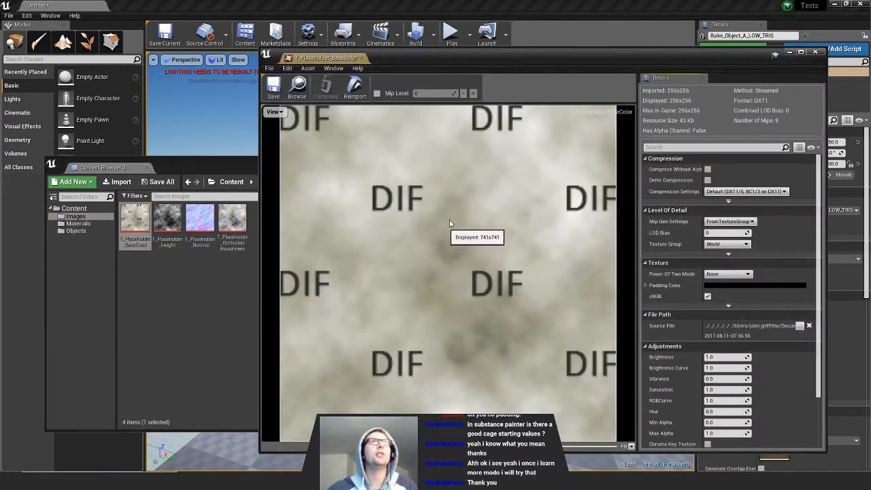
pyautogui.moveTo(557, 51); pyautogui.dragTo(514, 35)
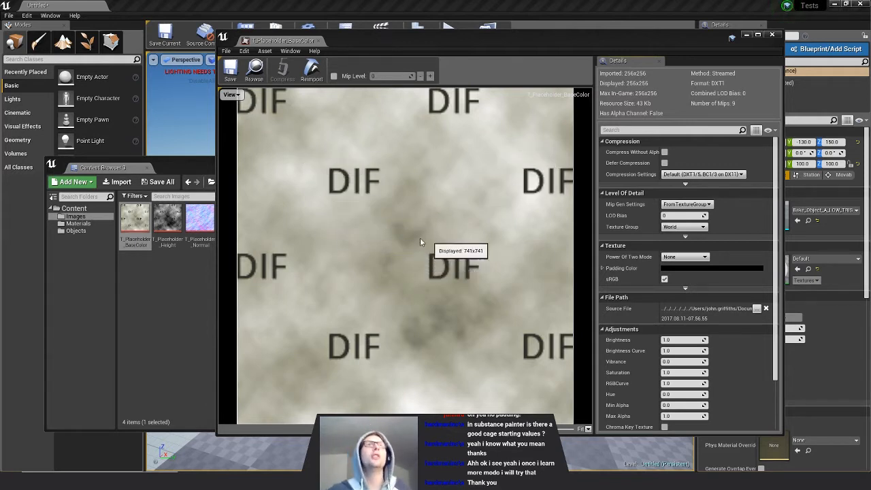
pyautogui.moveTo(168, 229)
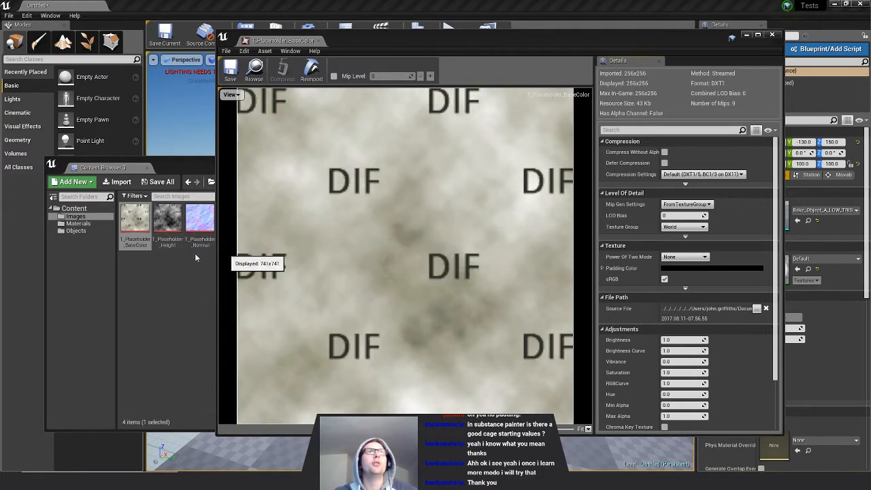
pyautogui.doubleClick(168, 219)
pyautogui.click(202, 221)
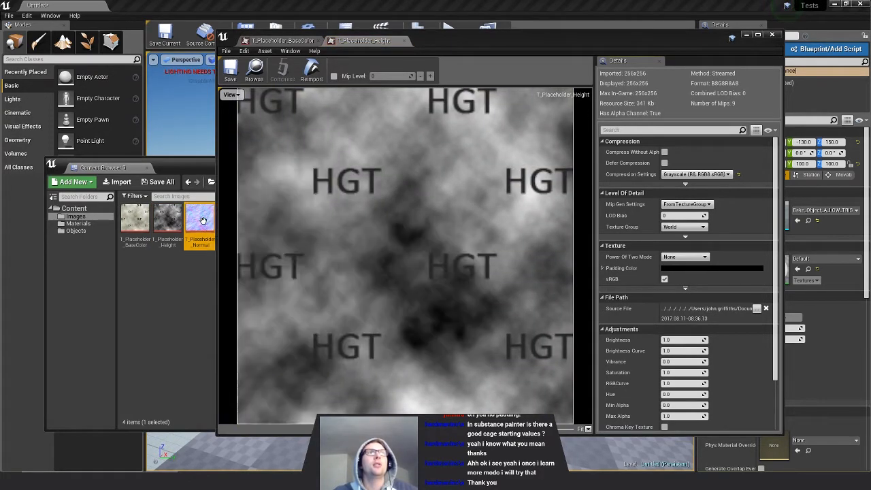
pyautogui.doubleClick(201, 219)
pyautogui.doubleClick(232, 219)
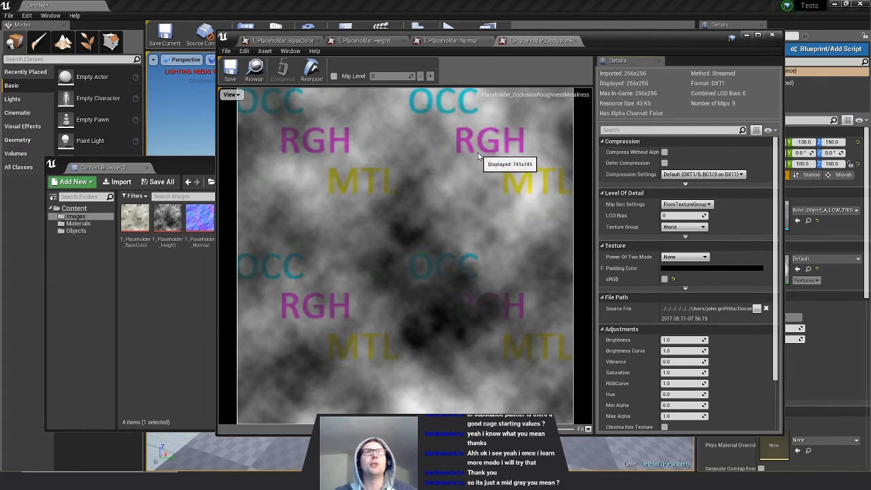
# Examine the red, green and blue channels of the OcclusionRoughnessMetalness placeholder texture one at a time, and re-enable all three.
pyautogui.click(230, 94)
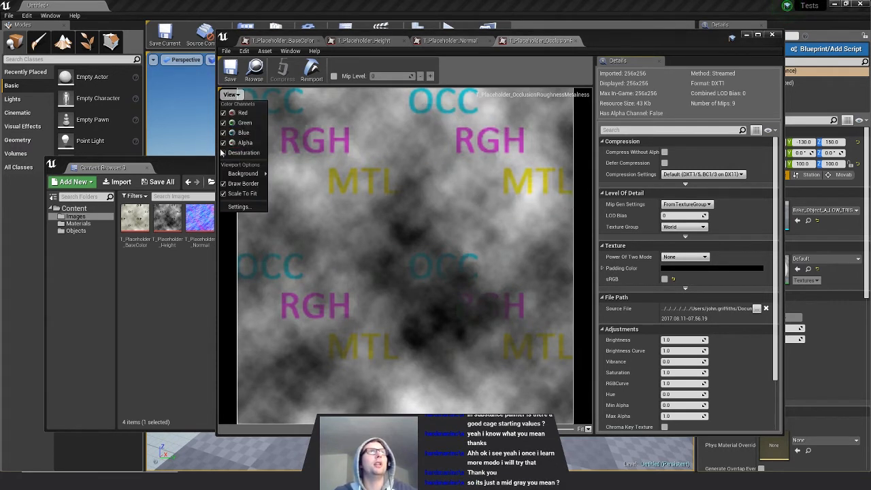
pyautogui.click(236, 133)
pyautogui.click(223, 123)
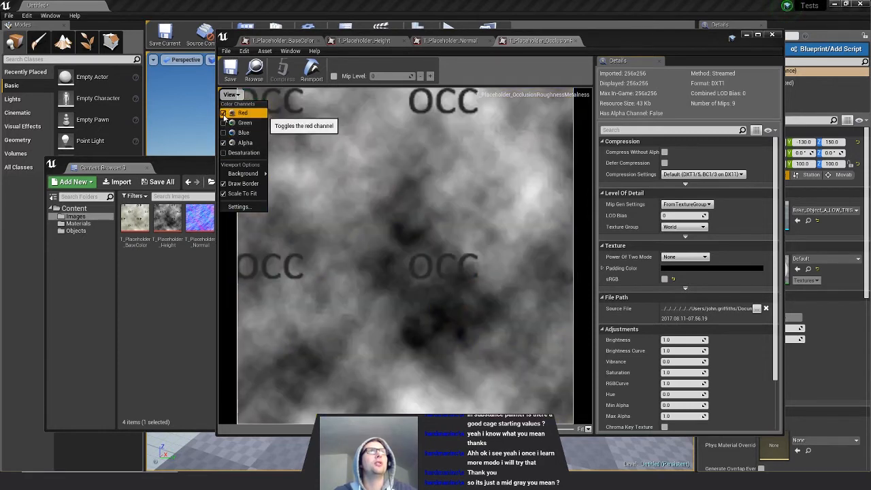
pyautogui.click(223, 112)
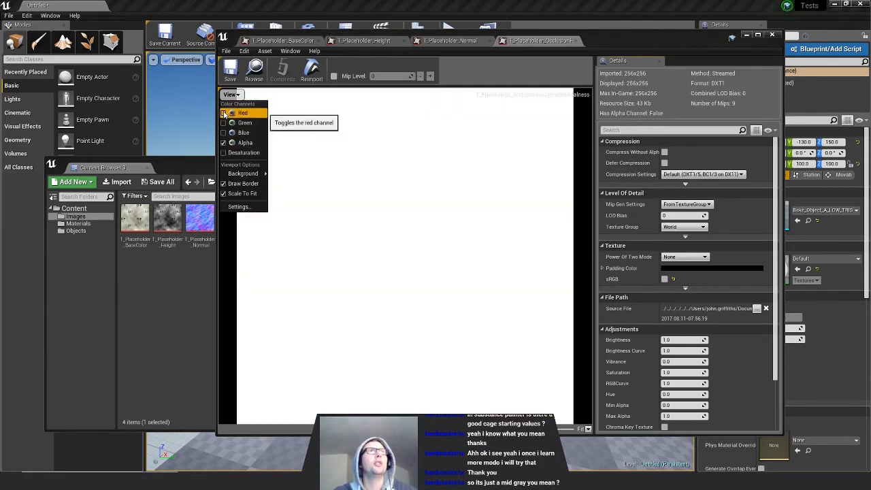
pyautogui.click(223, 113)
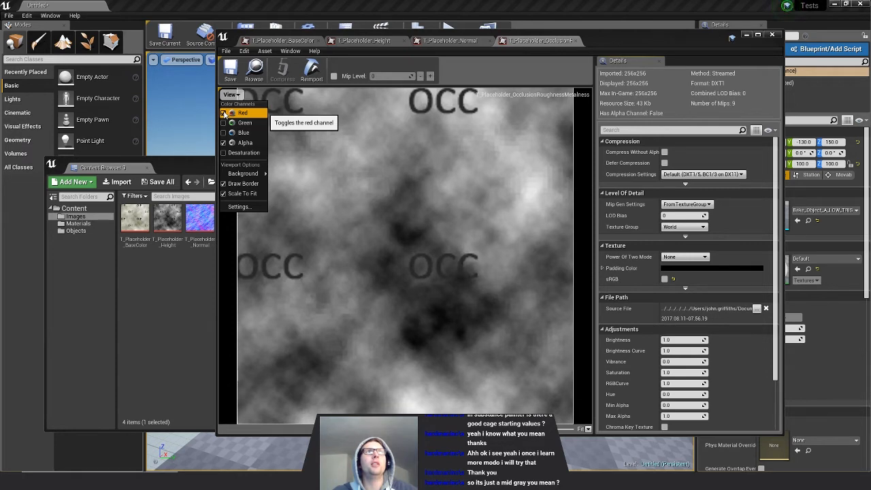
pyautogui.click(224, 112)
pyautogui.click(223, 123)
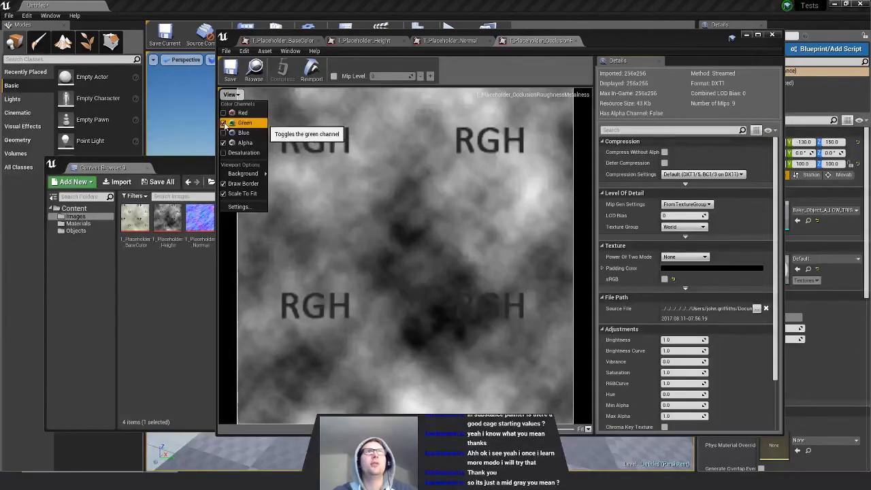
pyautogui.click(223, 123)
pyautogui.click(223, 133)
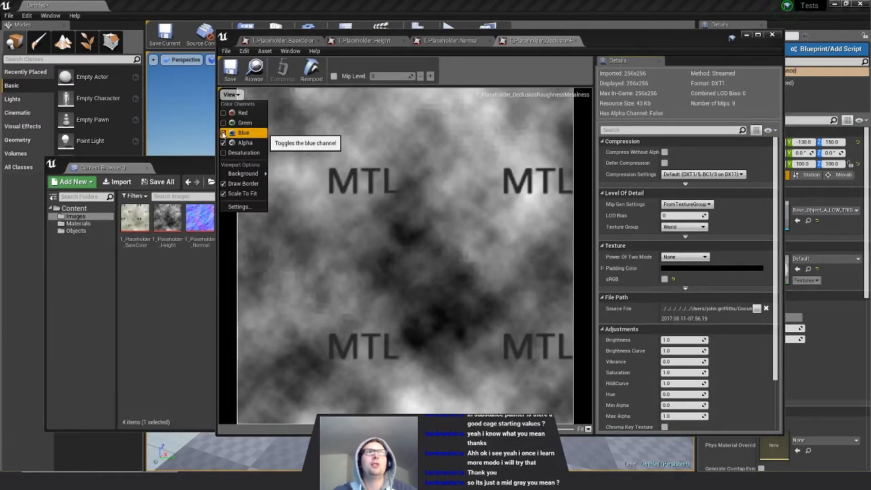
pyautogui.click(223, 133)
pyautogui.click(223, 132)
pyautogui.click(223, 123)
pyautogui.click(224, 113)
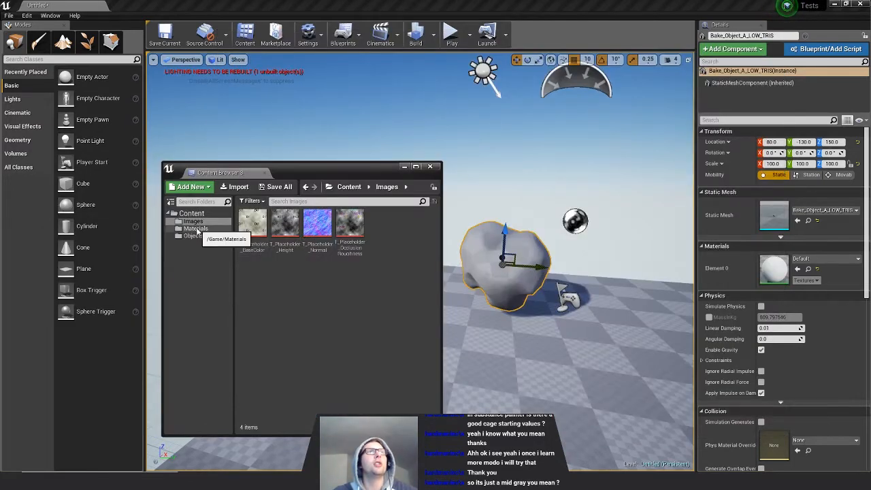
# Create a new material named MST_Material_01 in the Materials folder.
pyautogui.click(196, 229)
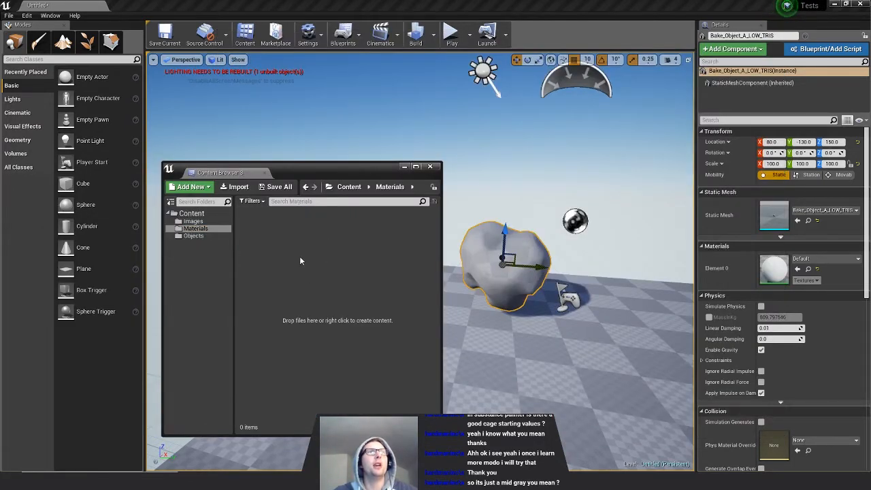
pyautogui.rightClick(364, 250)
pyautogui.click(415, 321)
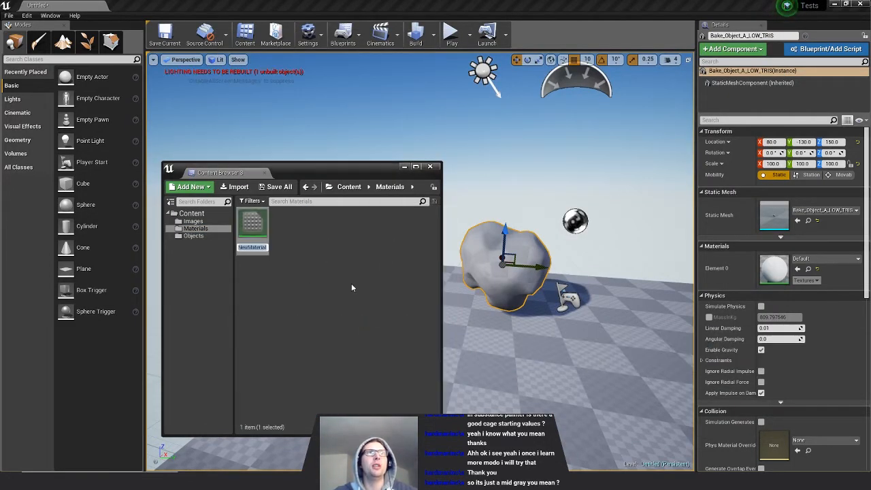
pyautogui.write('MST')
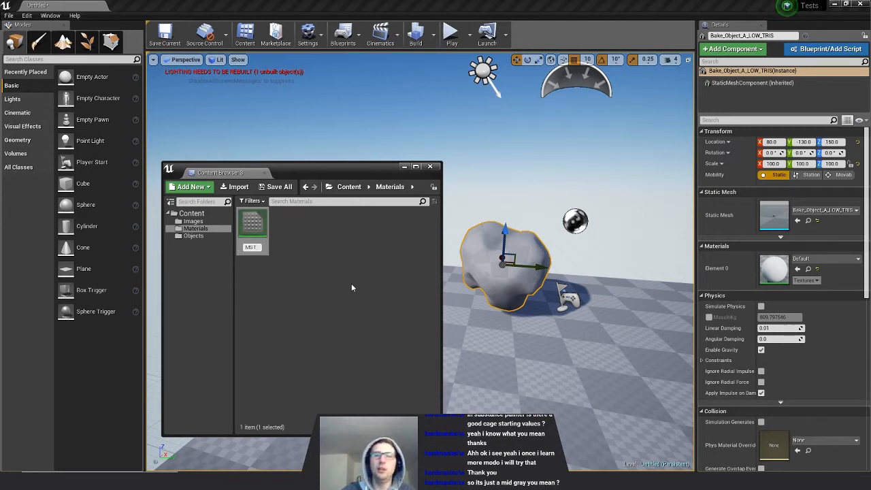
pyautogui.write('_Material_01')
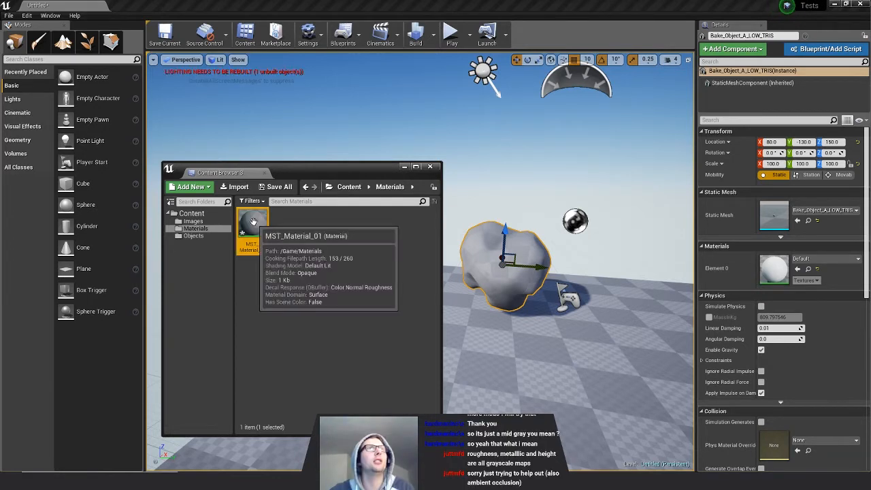
# Open MST_Material_01 for editing and widen its preview and details area.
pyautogui.doubleClick(251, 224)
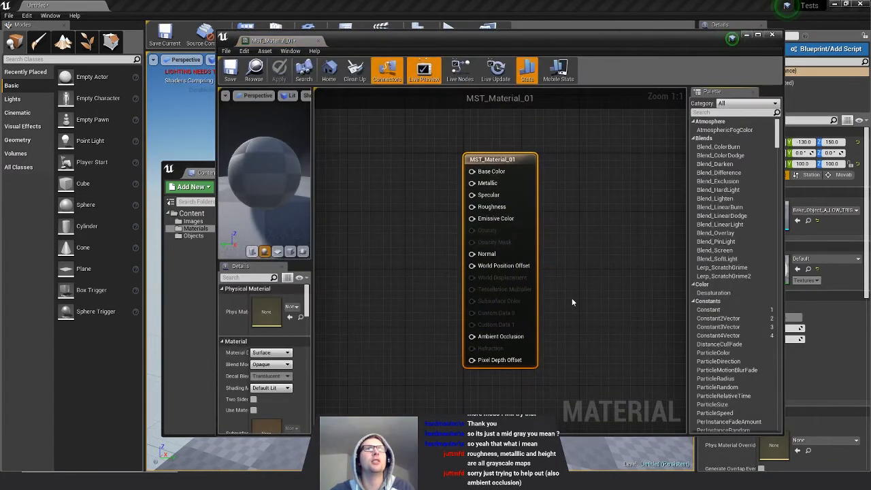
pyautogui.scroll(-3, 572, 302)
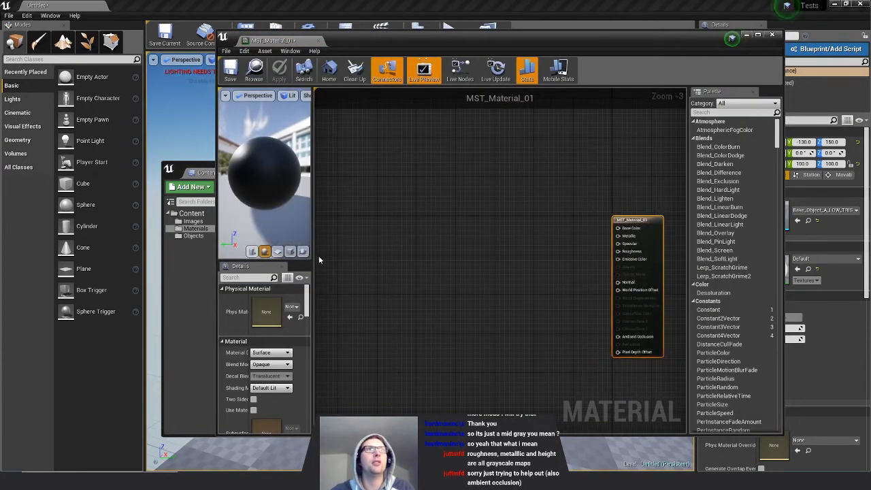
pyautogui.moveTo(313, 256); pyautogui.dragTo(372, 256)
pyautogui.scroll(-3, 428, 295)
pyautogui.scroll(-5, 317, 198)
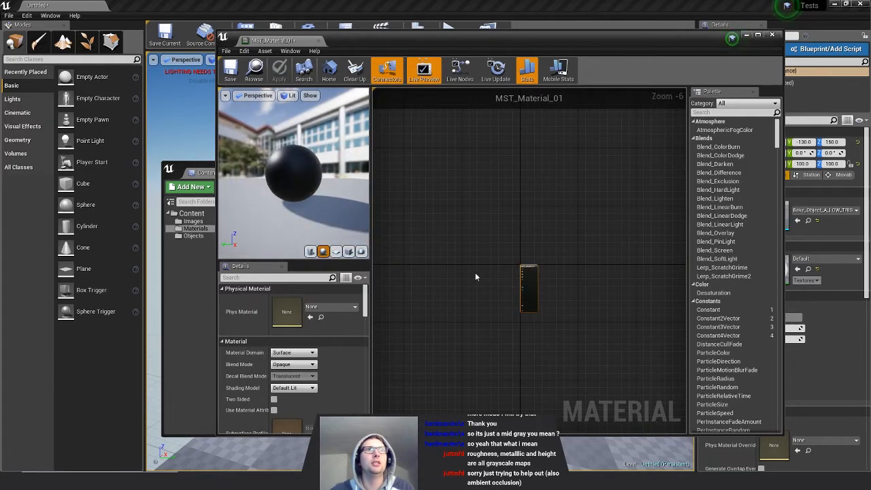
pyautogui.moveTo(475, 276); pyautogui.dragTo(494, 262, button='right')
pyautogui.scroll(3, 455, 277)
# Add all four placeholder textures from the Images folder to the MST_Material_01 graph as texture samples.
pyautogui.click(184, 255)
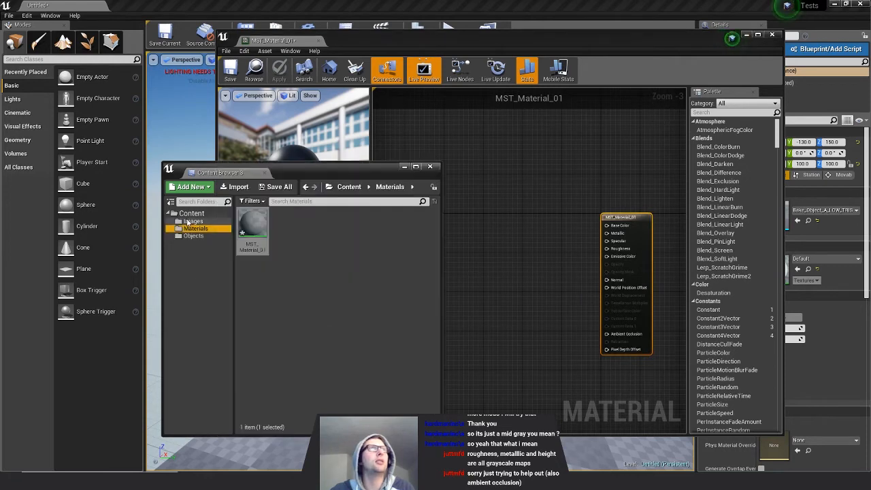
pyautogui.click(192, 221)
pyautogui.moveTo(284, 172); pyautogui.dragTo(188, 173)
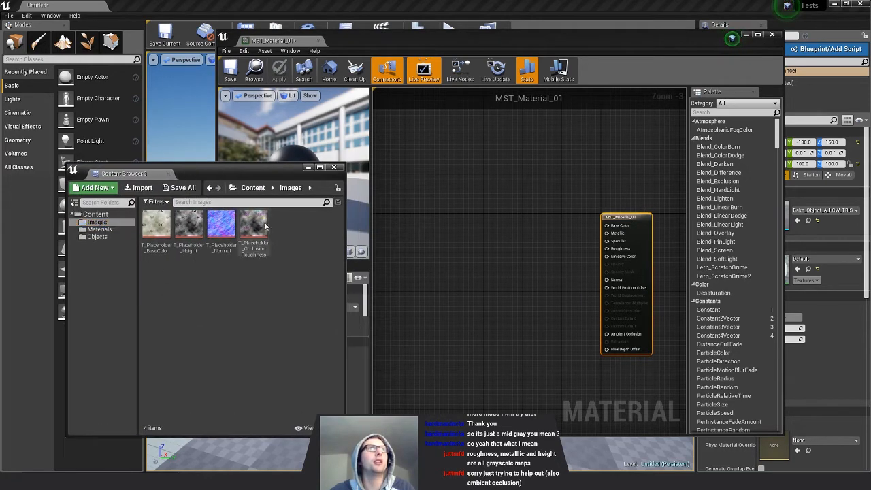
pyautogui.click(161, 232)
pyautogui.keyDown('shift'); pyautogui.click(249, 227); pyautogui.keyUp('shift')
pyautogui.moveTo(249, 226); pyautogui.dragTo(467, 212)
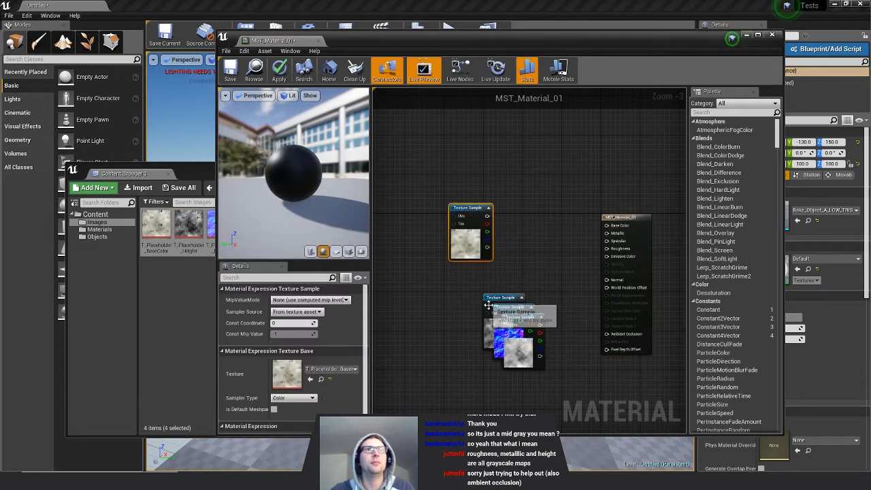
# Spread out the base color, height and normal texture samples in a loose column beside the material node.
pyautogui.moveTo(520, 340); pyautogui.dragTo(425, 349)
pyautogui.moveTo(488, 313); pyautogui.dragTo(421, 166)
pyautogui.click(500, 226)
pyautogui.moveTo(503, 330); pyautogui.dragTo(440, 265)
pyautogui.moveTo(526, 281)
pyautogui.mouseDown(button='right')
pyautogui.moveTo(521, 241)
pyautogui.moveTo(522, 285)
pyautogui.mouseUp(button='right')
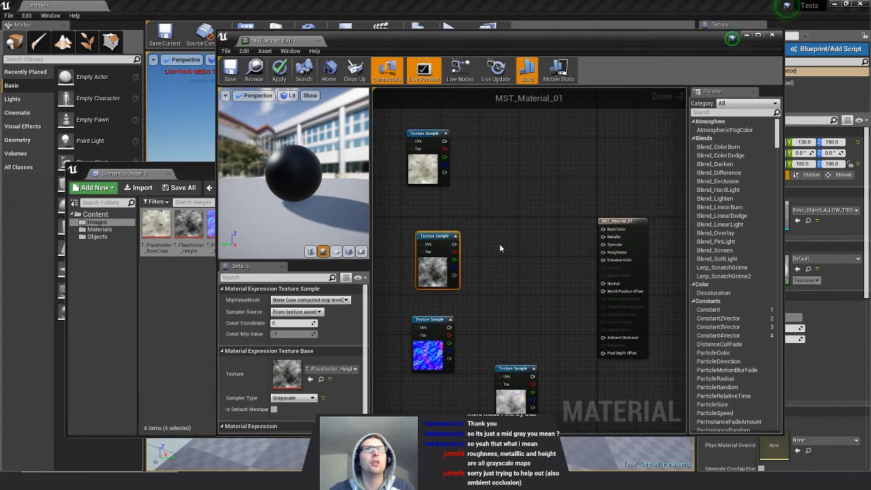
pyautogui.moveTo(515, 244); pyautogui.dragTo(519, 234, button='right')
pyautogui.moveTo(439, 246); pyautogui.dragTo(424, 237)
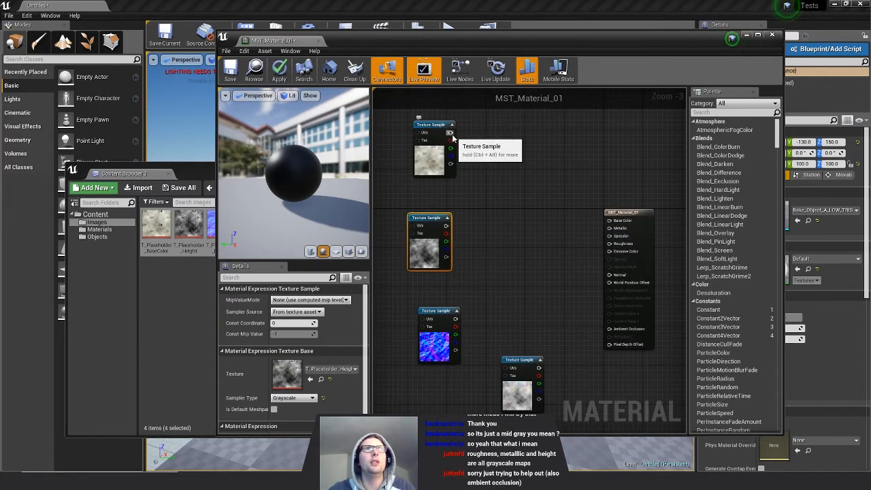
# Connect the base color texture sample to Base Color and the normal texture sample to Normal on the material node.
pyautogui.moveTo(450, 132); pyautogui.dragTo(615, 221)
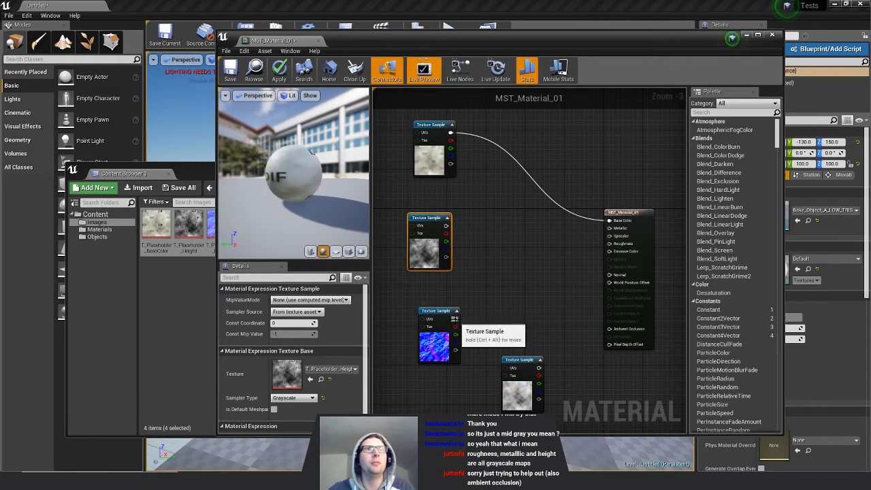
pyautogui.moveTo(455, 318); pyautogui.dragTo(603, 263)
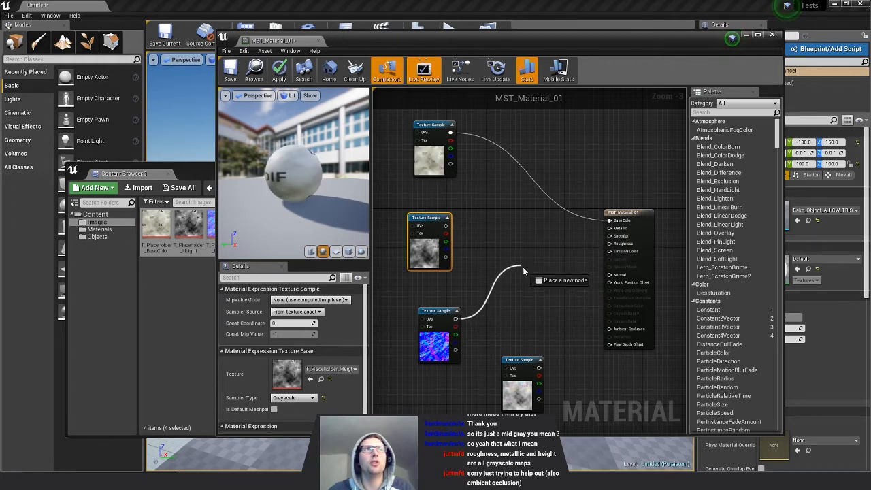
pyautogui.moveTo(523, 271); pyautogui.dragTo(472, 270)
pyautogui.moveTo(320, 197); pyautogui.dragTo(340, 201)
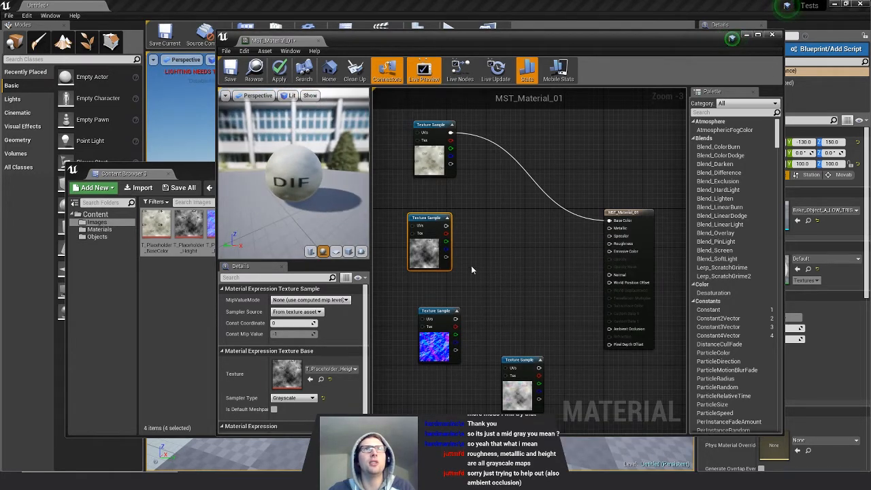
pyautogui.moveTo(455, 318); pyautogui.dragTo(609, 274)
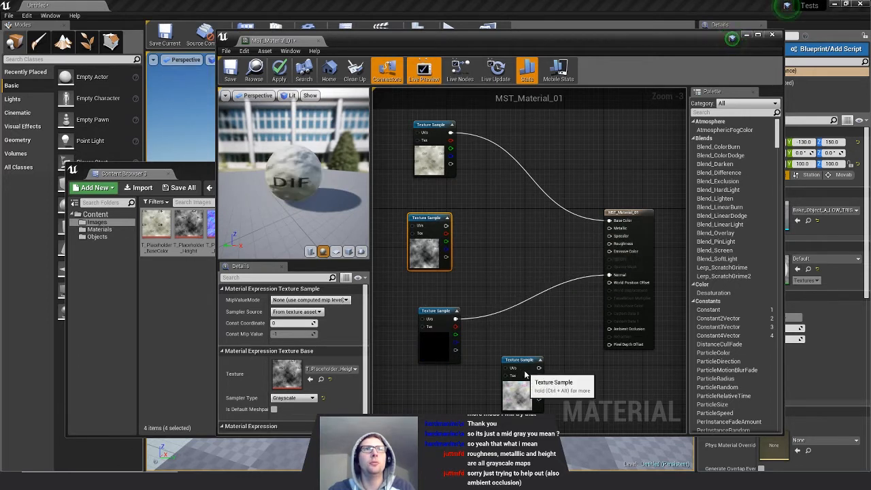
# Line up the height, normal and occlusion texture samples in a tight column beneath the base color sample.
pyautogui.moveTo(524, 357); pyautogui.dragTo(510, 327)
pyautogui.moveTo(444, 318); pyautogui.dragTo(428, 284)
pyautogui.moveTo(422, 227); pyautogui.dragTo(424, 196)
pyautogui.moveTo(417, 249); pyautogui.dragTo(412, 225)
pyautogui.moveTo(415, 298); pyautogui.dragTo(415, 279)
pyautogui.moveTo(518, 380); pyautogui.dragTo(435, 376)
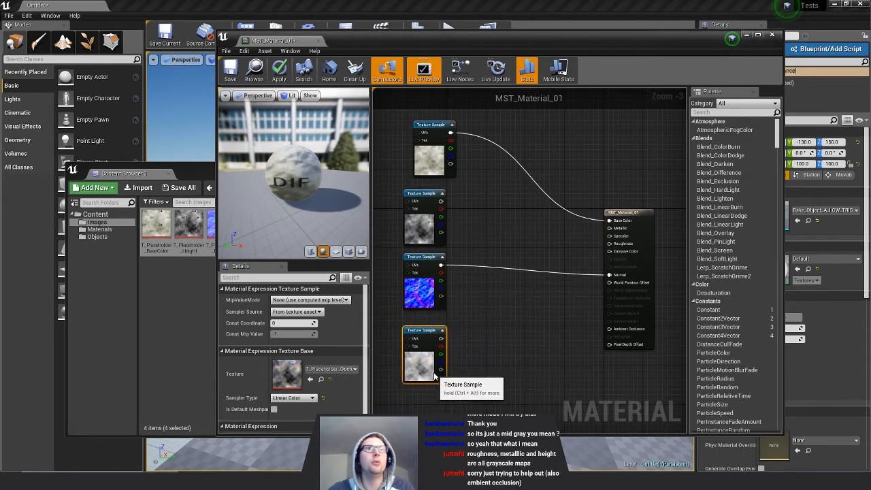
# Connect the occlusion texture sample's red channel to Ambient Occlusion, green to Roughness and blue to Metallic.
pyautogui.moveTo(521, 325); pyautogui.dragTo(529, 296, button='right')
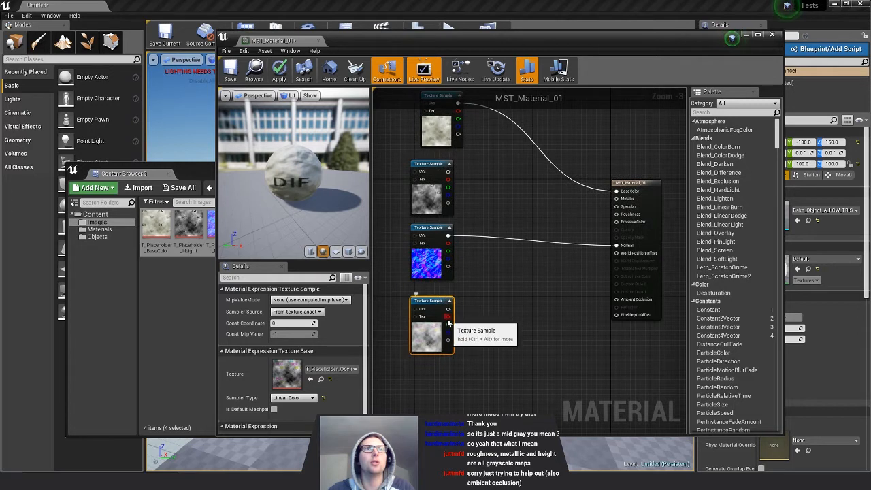
pyautogui.moveTo(621, 305); pyautogui.dragTo(618, 302)
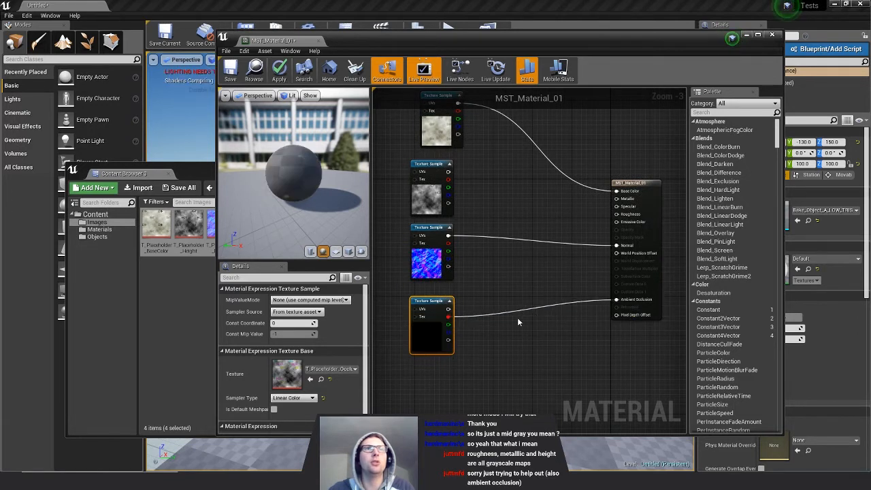
pyautogui.moveTo(448, 324); pyautogui.dragTo(614, 216)
pyautogui.moveTo(606, 318); pyautogui.dragTo(627, 199)
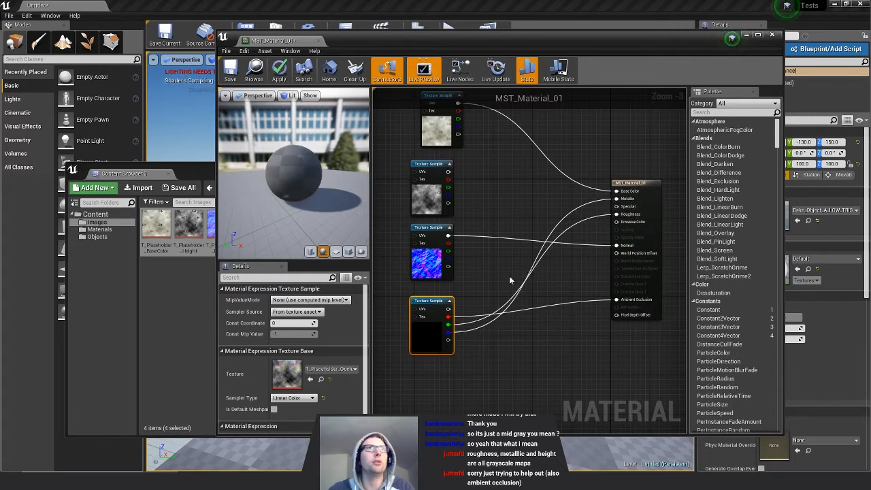
pyautogui.scroll(8, 299, 192)
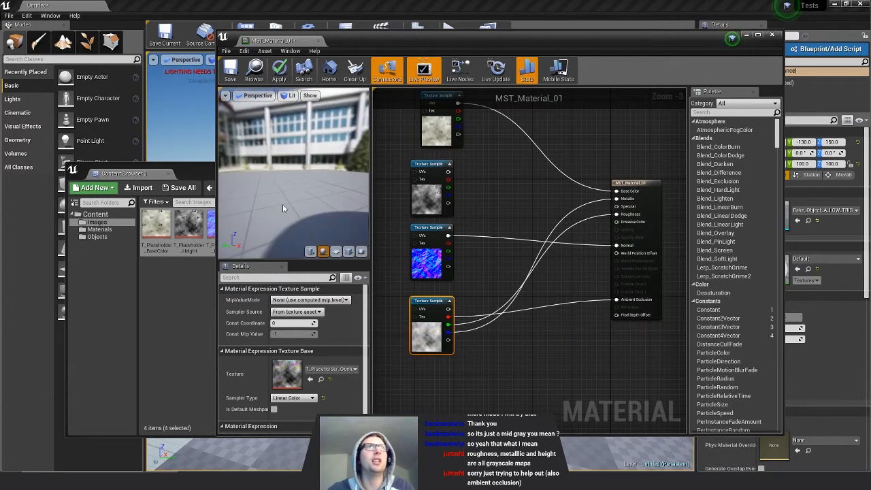
pyautogui.scroll(-5, 283, 209)
pyautogui.moveTo(283, 208)
pyautogui.mouseDown()
pyautogui.moveTo(298, 202)
pyautogui.moveTo(285, 224)
pyautogui.moveTo(261, 204)
pyautogui.moveTo(235, 208)
pyautogui.moveTo(269, 204)
pyautogui.mouseUp()
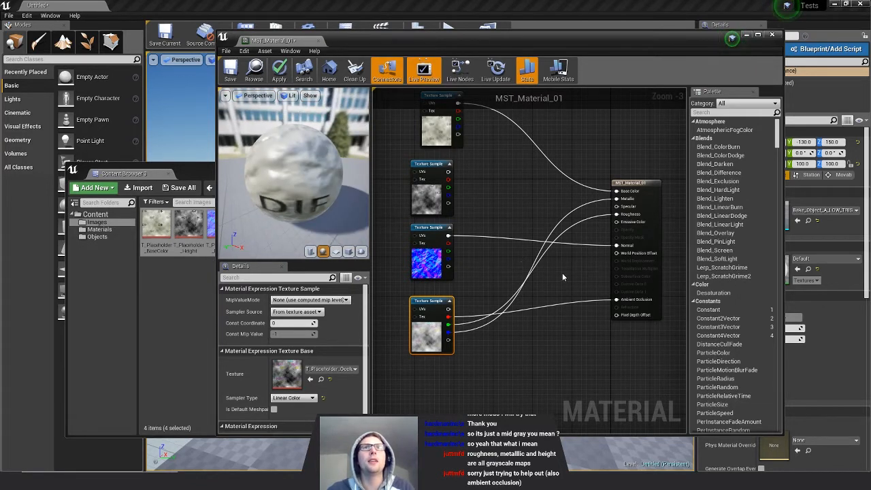
# Delete the unconnected height texture sample and move the base color sample down above the normal sample.
pyautogui.moveTo(561, 277); pyautogui.dragTo(584, 281, button='right')
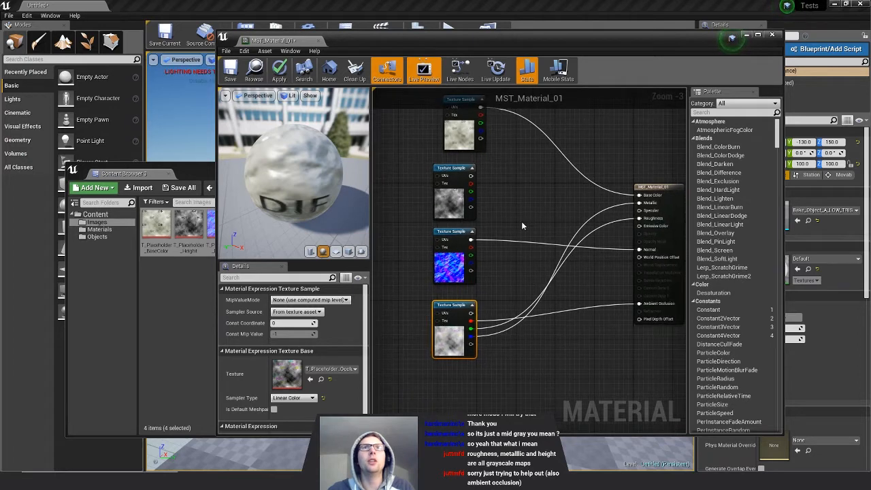
pyautogui.click(455, 203)
pyautogui.moveTo(515, 238); pyautogui.dragTo(548, 236, button='right')
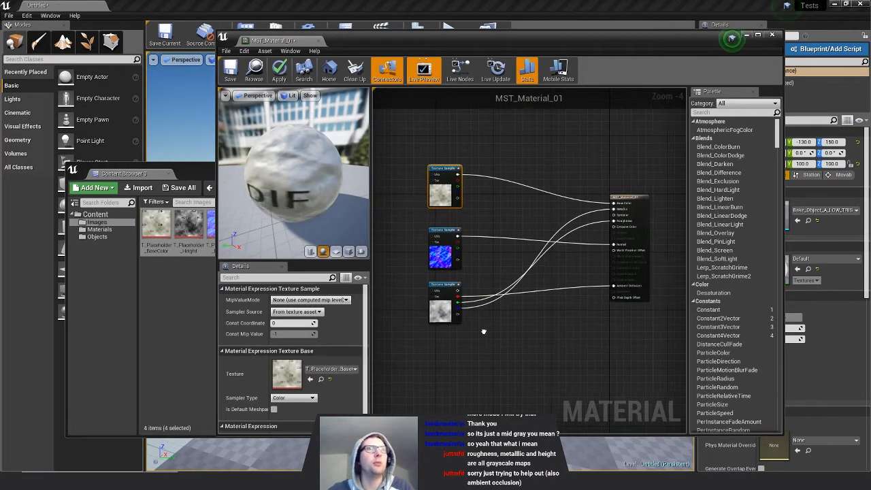
pyautogui.moveTo(457, 240); pyautogui.dragTo(479, 247, button='right')
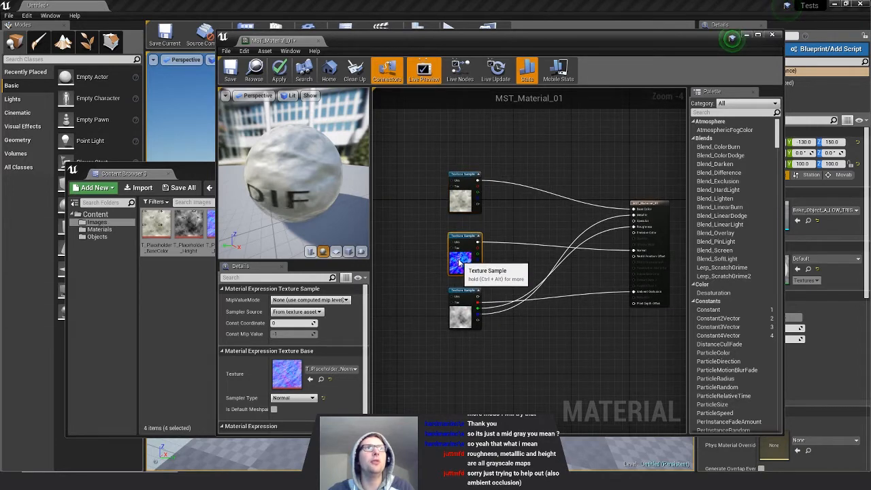
pyautogui.click(469, 242)
# Create a material instance of MST_Material_01 in the Materials folder.
pyautogui.click(148, 281)
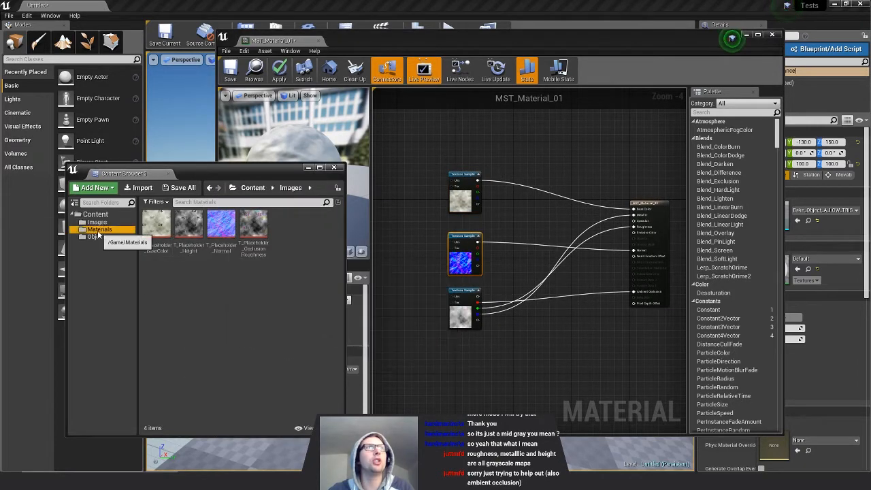
pyautogui.click(99, 229)
pyautogui.click(157, 227)
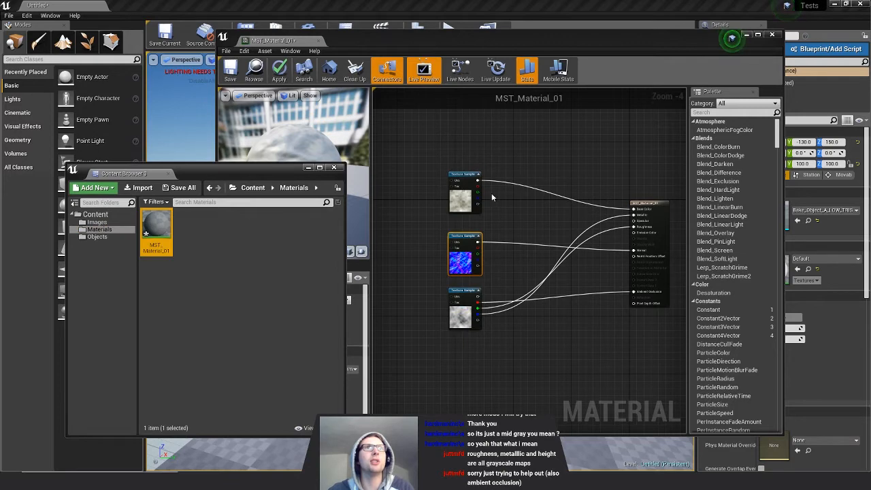
pyautogui.click(462, 196)
pyautogui.rightClick(161, 228)
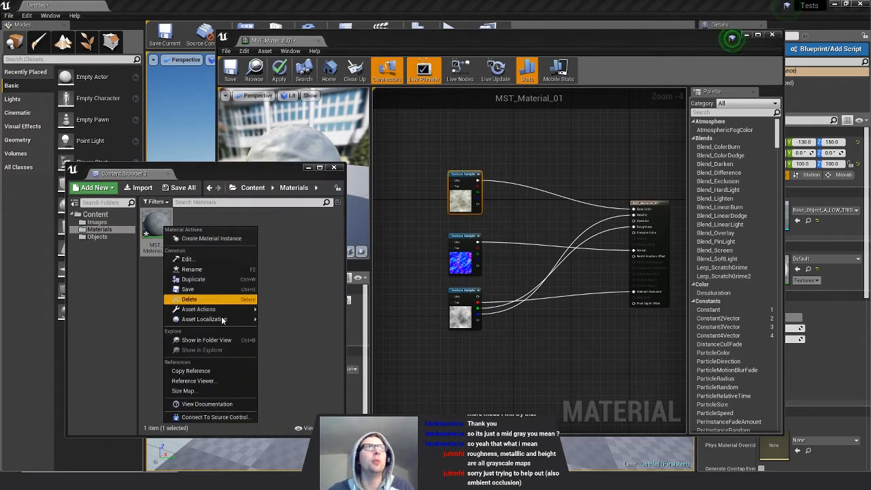
pyautogui.click(213, 239)
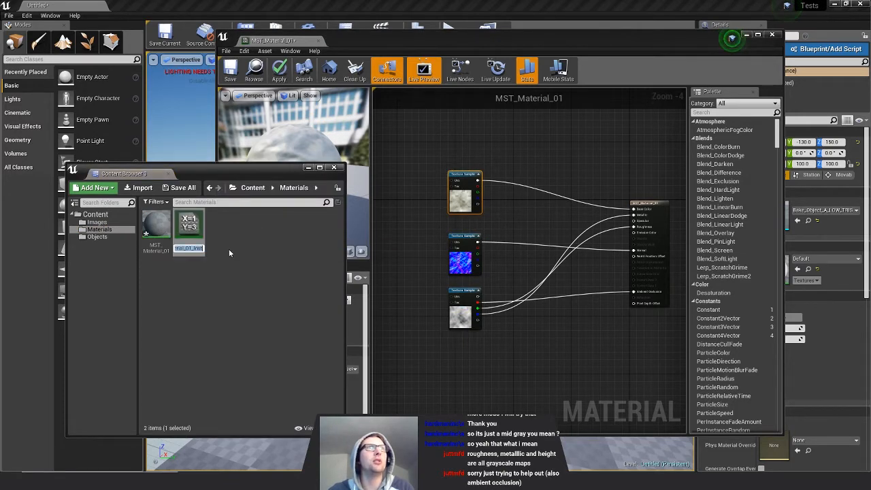
# Open the new material instance, inspect its available settings including the Lightmass Settings, and close it.
pyautogui.doubleClick(189, 226)
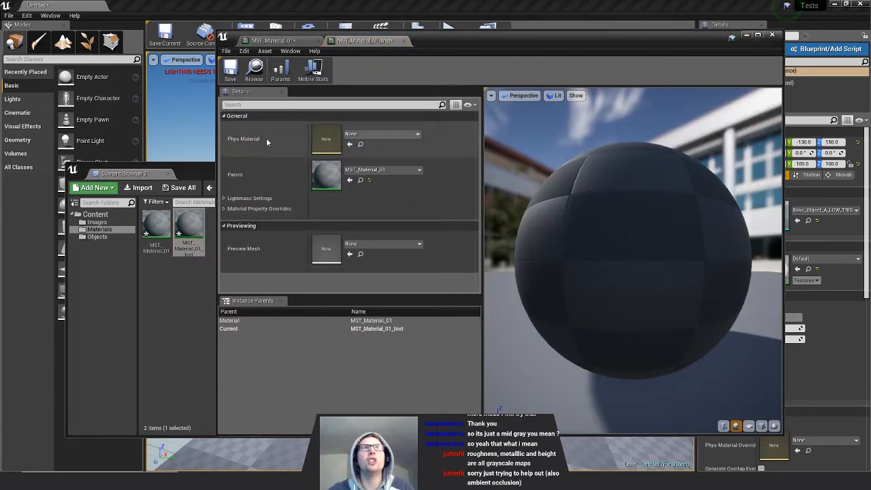
pyautogui.click(225, 208)
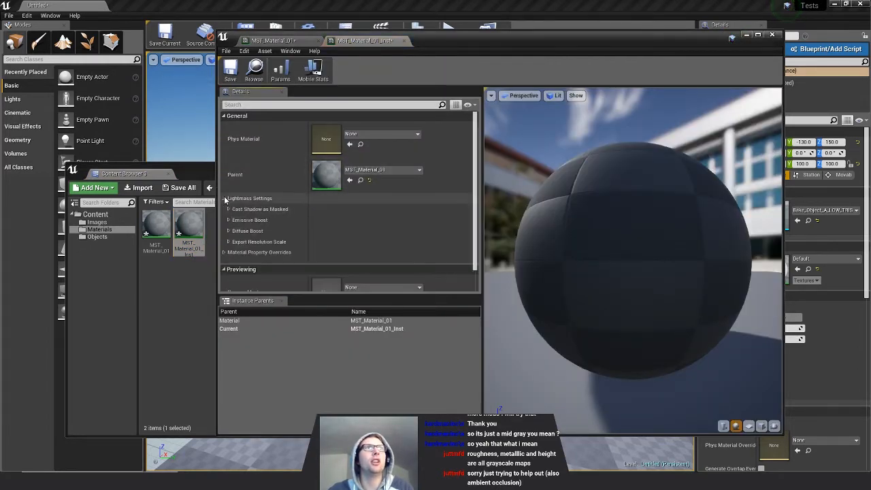
pyautogui.click(226, 209)
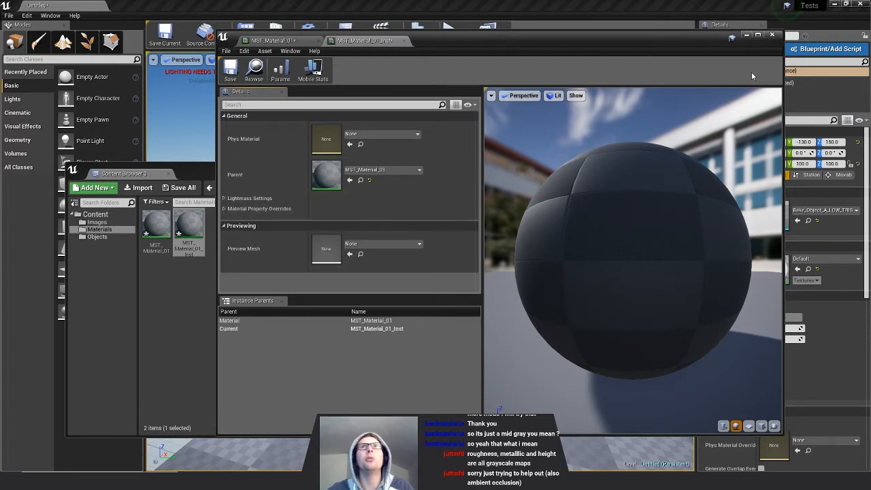
pyautogui.click(403, 41)
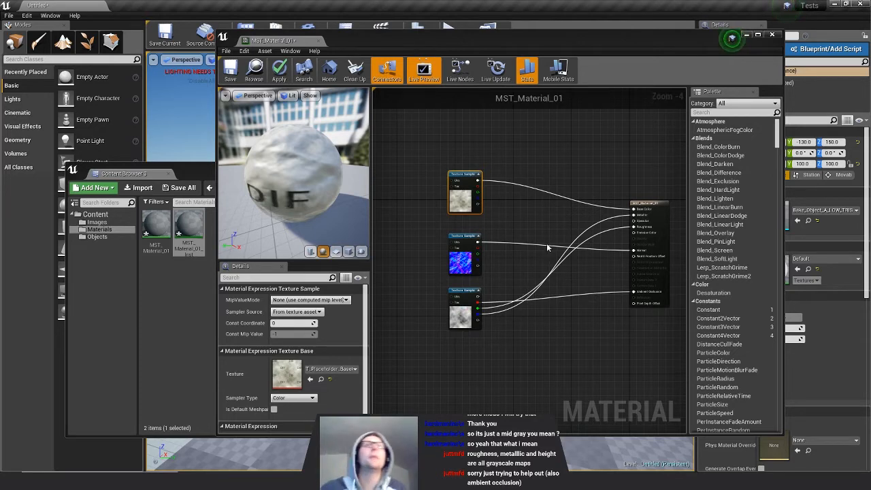
# Convert the base color texture sample to a parameter named 01_Diffuse_Colour in a new group 01_Diffuse.
pyautogui.moveTo(546, 247); pyautogui.dragTo(523, 245, button='right')
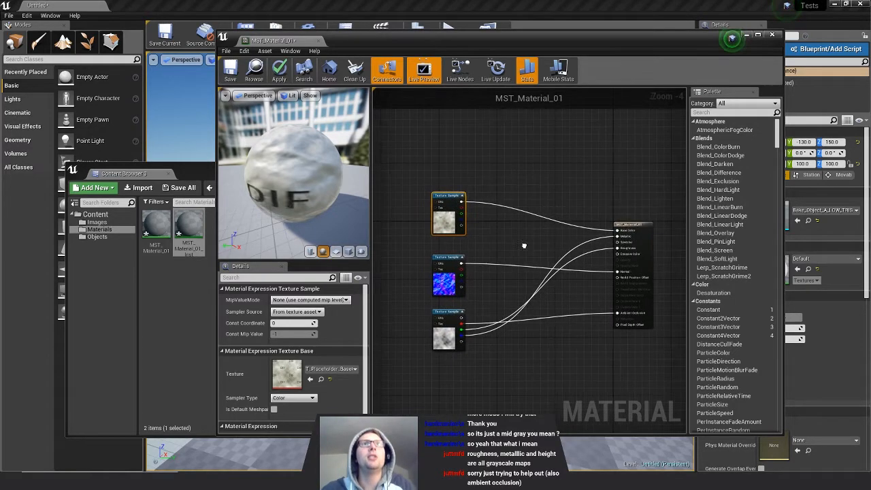
pyautogui.rightClick(452, 218)
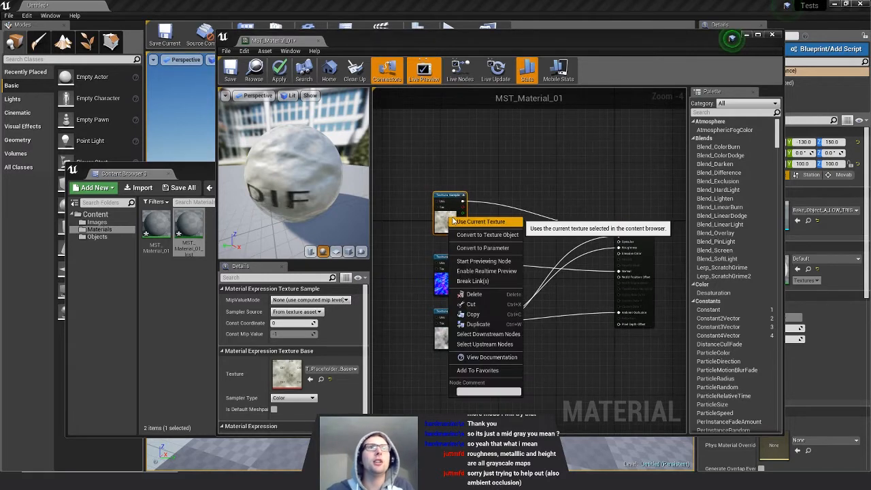
pyautogui.click(491, 248)
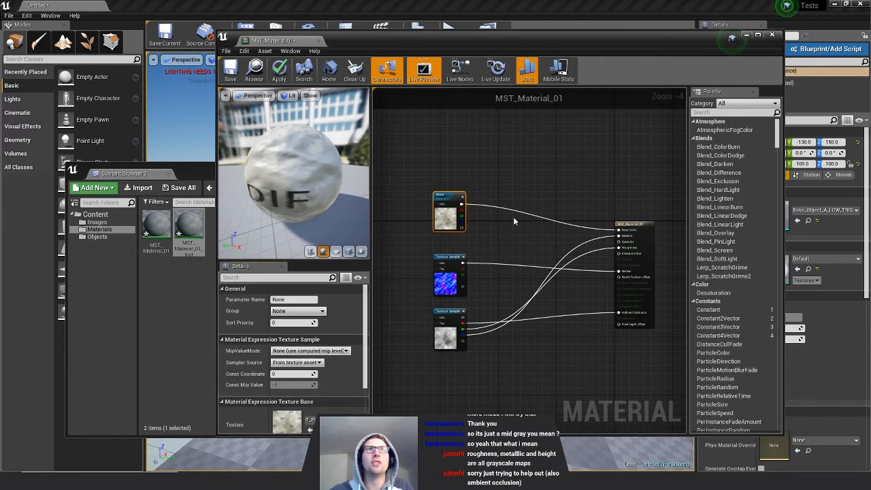
pyautogui.moveTo(513, 221); pyautogui.dragTo(546, 216, button='right')
pyautogui.click(294, 299)
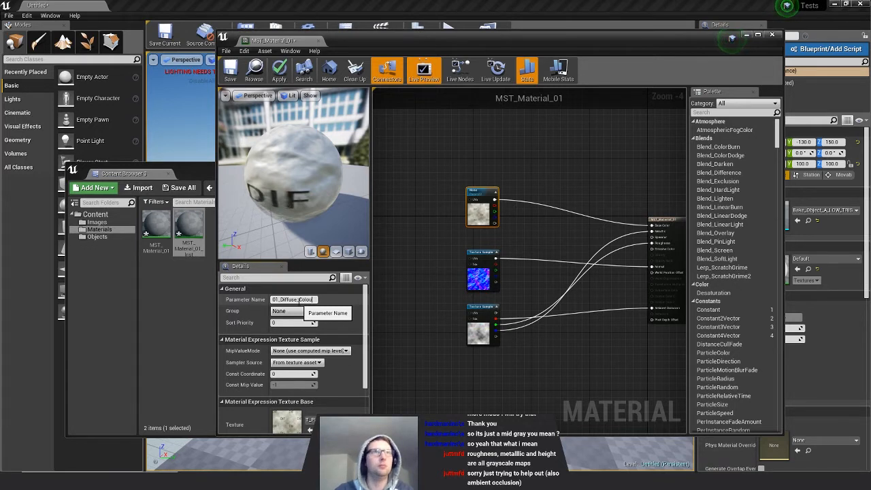
pyautogui.press('Return')
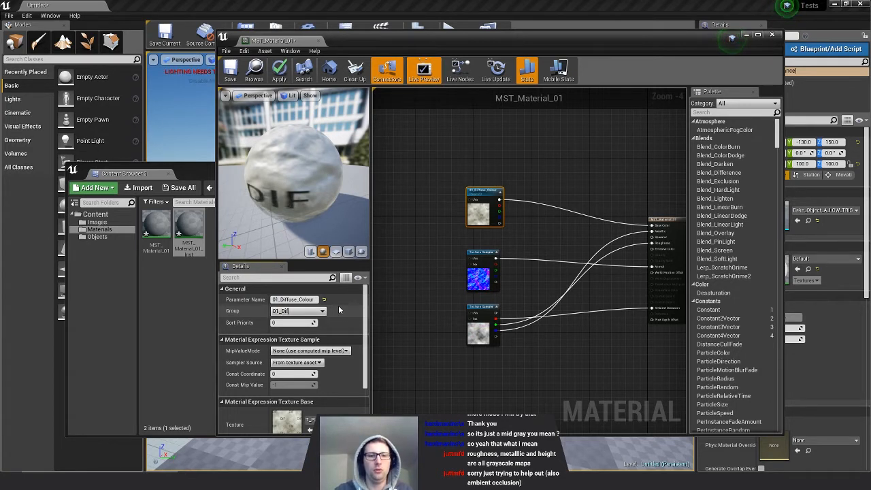
pyautogui.press('Return')
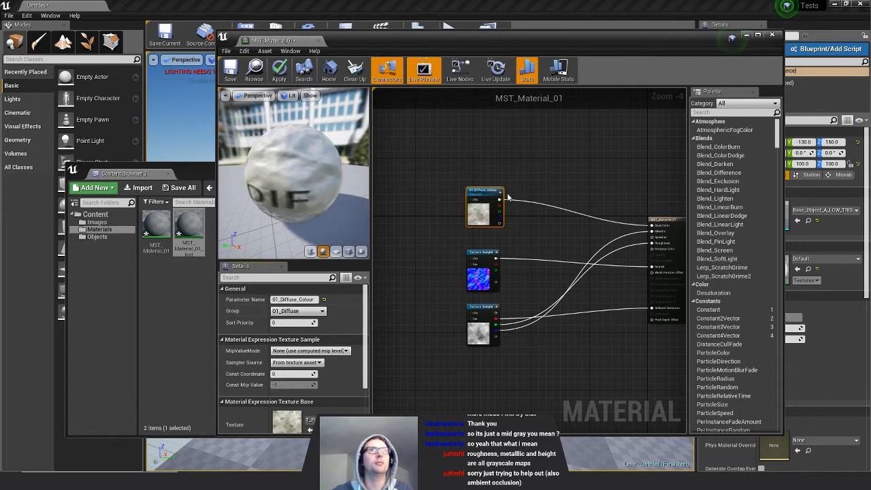
pyautogui.moveTo(469, 215)
pyautogui.mouseDown()
pyautogui.moveTo(446, 196)
pyautogui.moveTo(453, 218)
pyautogui.moveTo(475, 214)
pyautogui.mouseUp()
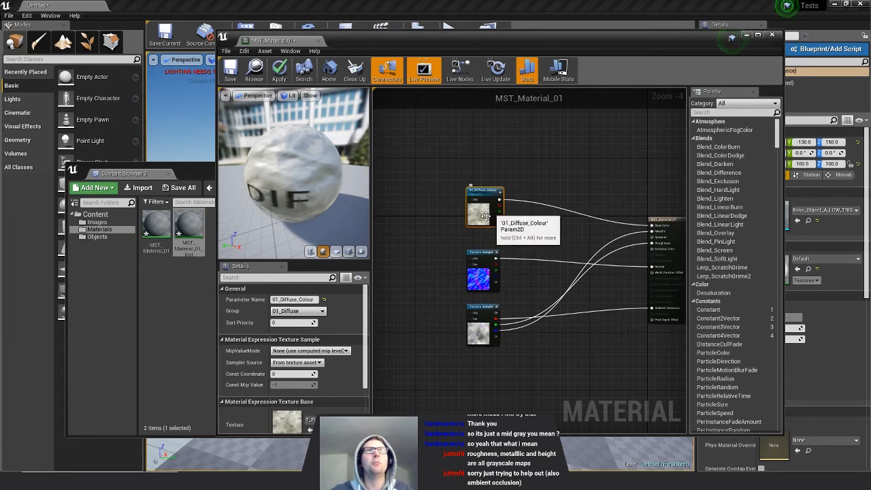
# Save the changes to MST_Material_01 and bring up its material instance.
pyautogui.doubleClick(187, 224)
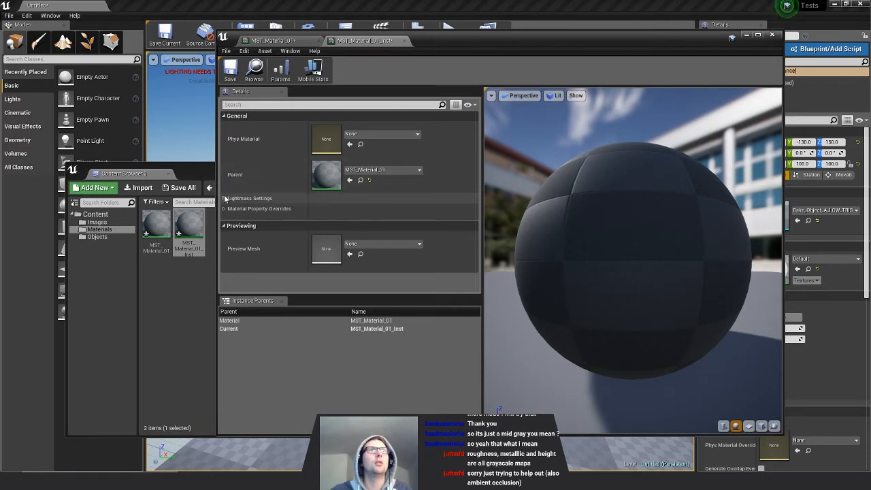
pyautogui.click(289, 42)
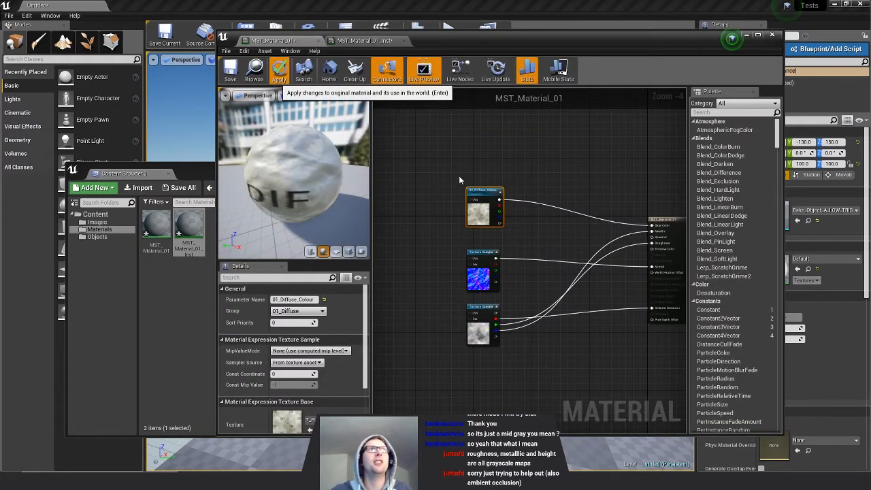
pyautogui.click(231, 70)
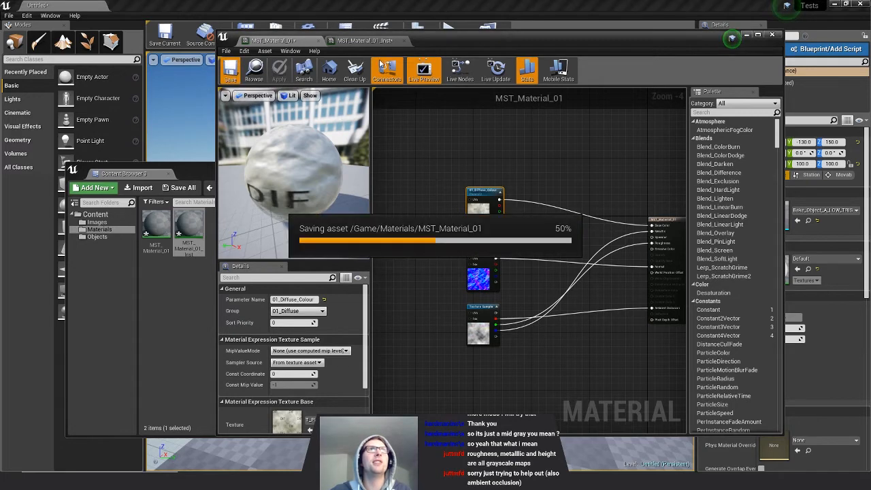
pyautogui.click(356, 40)
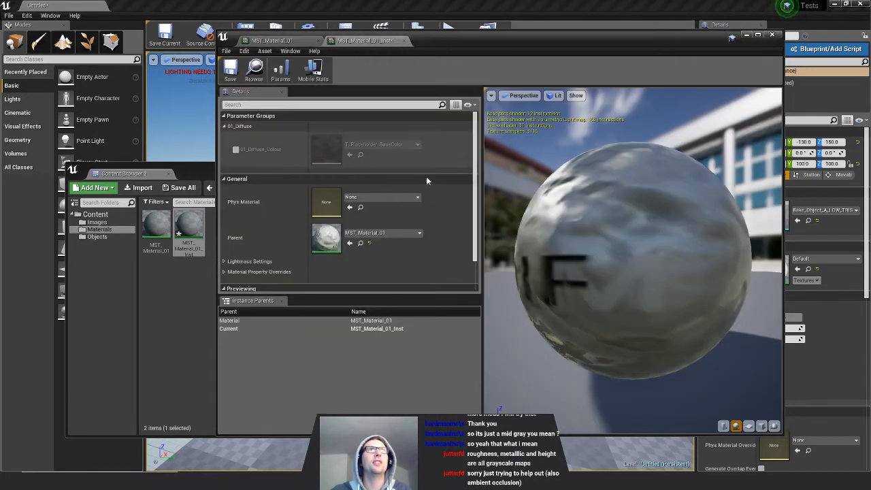
# Examine the instance's 01_Diffuse parameter group and its preview sphere from several angles.
pyautogui.moveTo(551, 266); pyautogui.dragTo(510, 266)
pyautogui.scroll(-6, 552, 266)
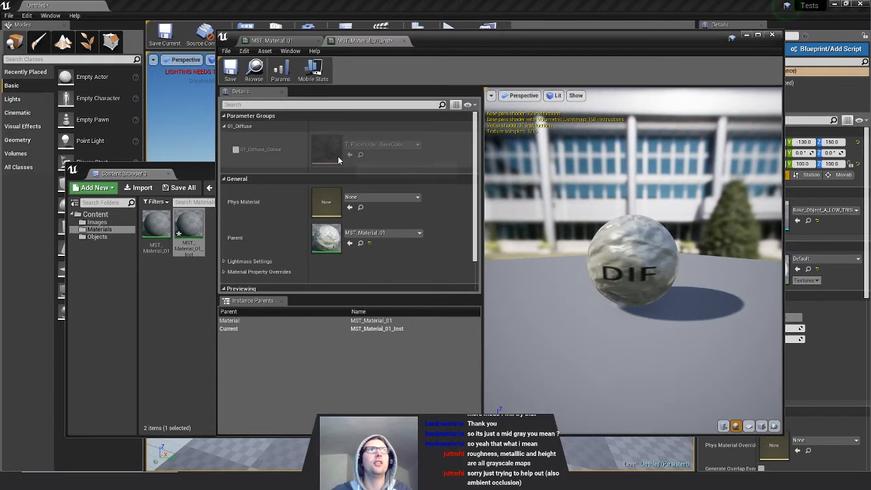
pyautogui.click(224, 126)
pyautogui.click(225, 126)
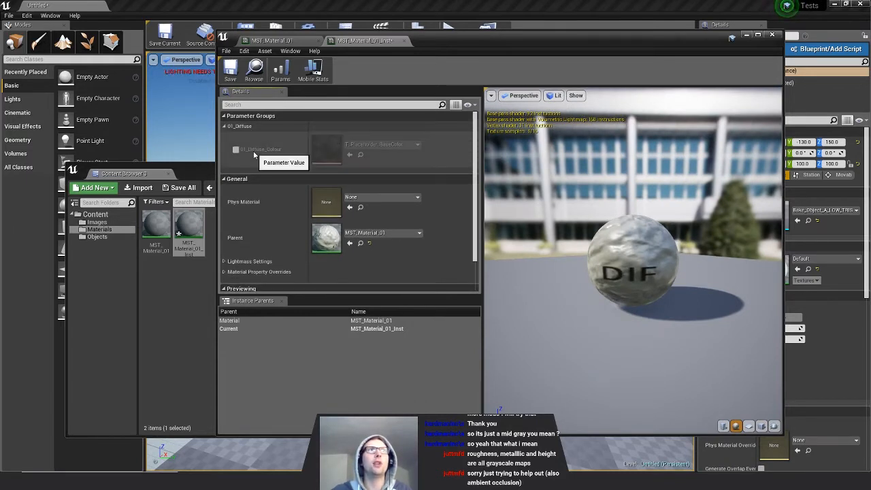
pyautogui.moveTo(643, 263); pyautogui.dragTo(691, 239)
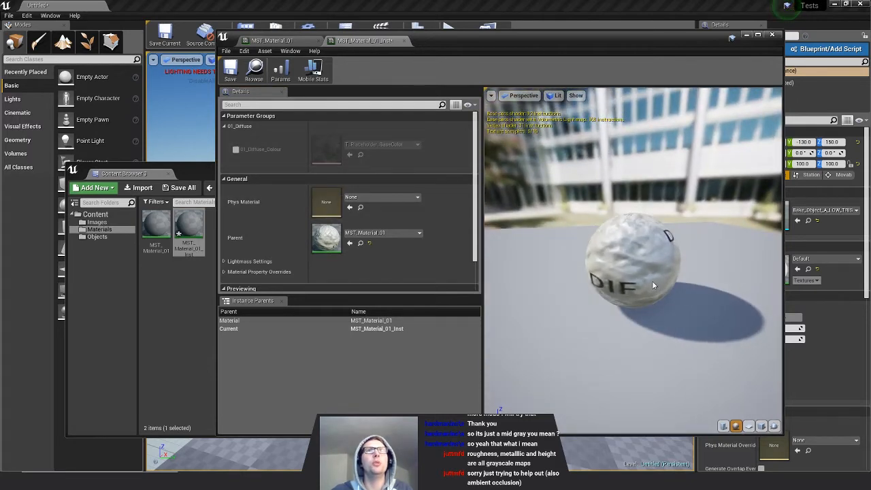
# Enable the instance's 01_Diffuse_Colour override and import the four T_Bake_Object_A PNG maps from the Desktop into the Images folder.
pyautogui.click(236, 149)
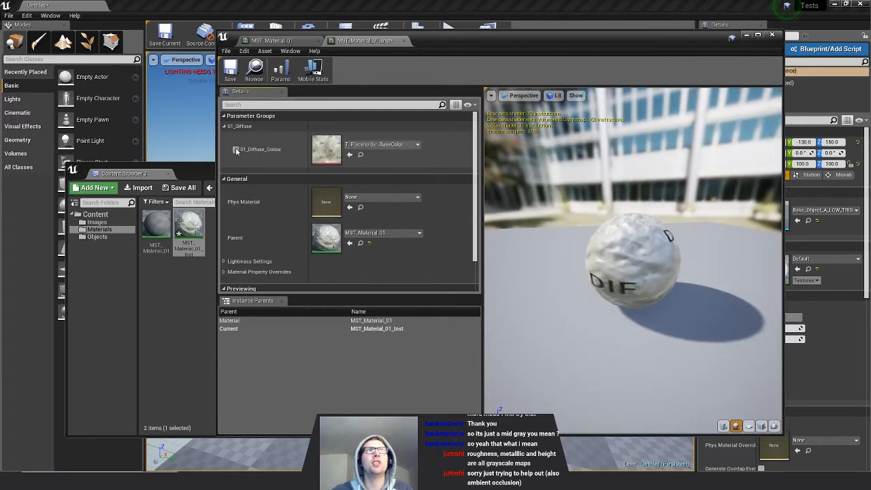
pyautogui.click(95, 222)
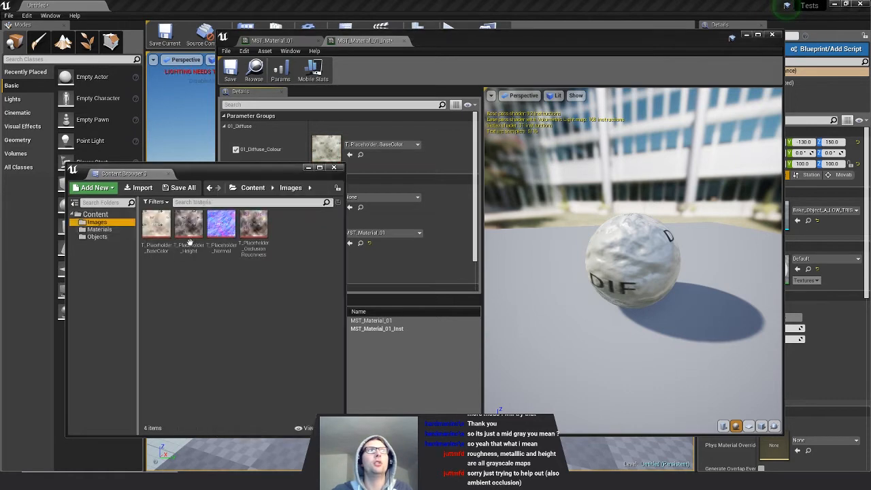
pyautogui.click(139, 187)
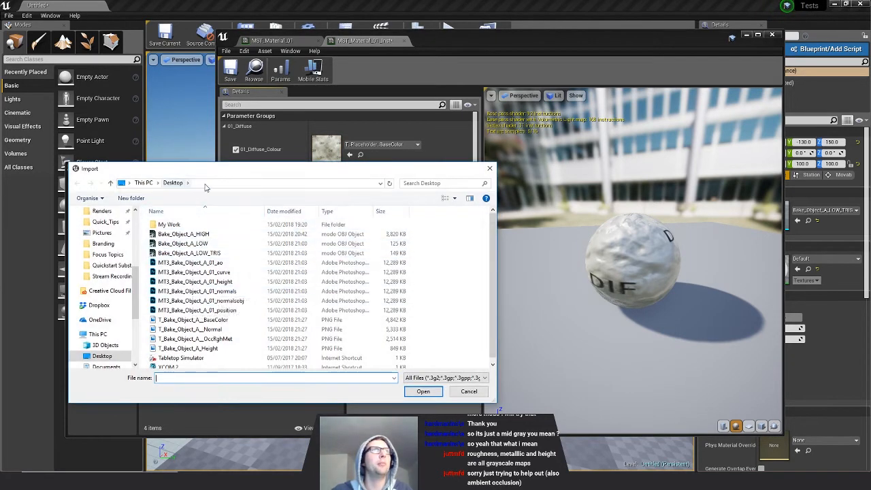
pyautogui.click(295, 297)
pyautogui.keyDown('shift'); pyautogui.click(384, 325); pyautogui.keyUp('shift')
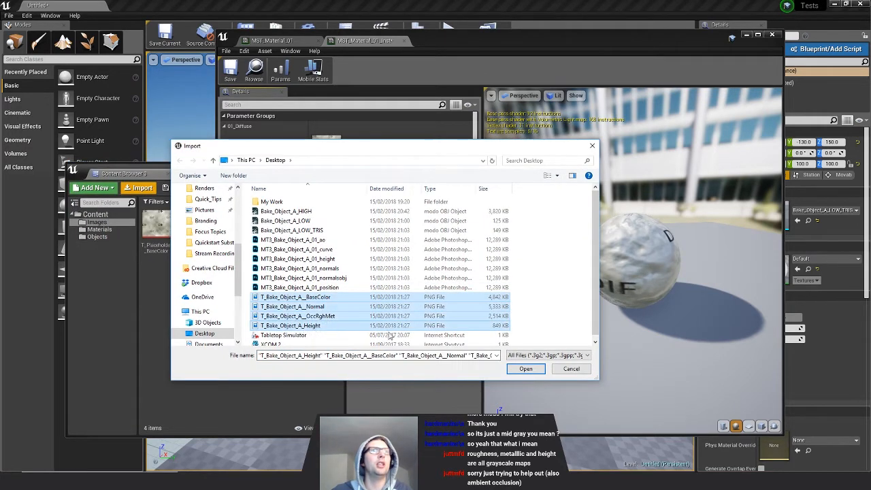
pyautogui.click(513, 369)
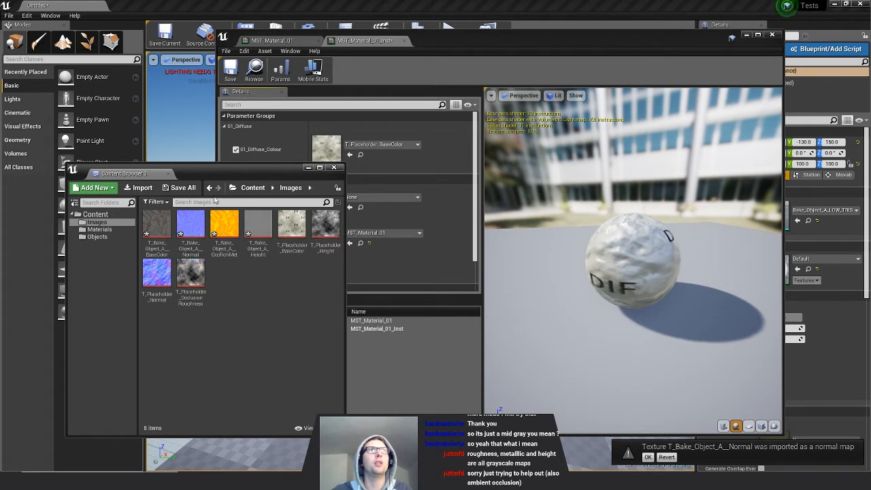
# Assign the T_Bake_Object_A__BaseColor texture to the instance's 01_Diffuse_Colour parameter.
pyautogui.moveTo(156, 228); pyautogui.dragTo(356, 151)
pyautogui.moveTo(634, 327); pyautogui.dragTo(670, 298)
pyautogui.scroll(5, 633, 326)
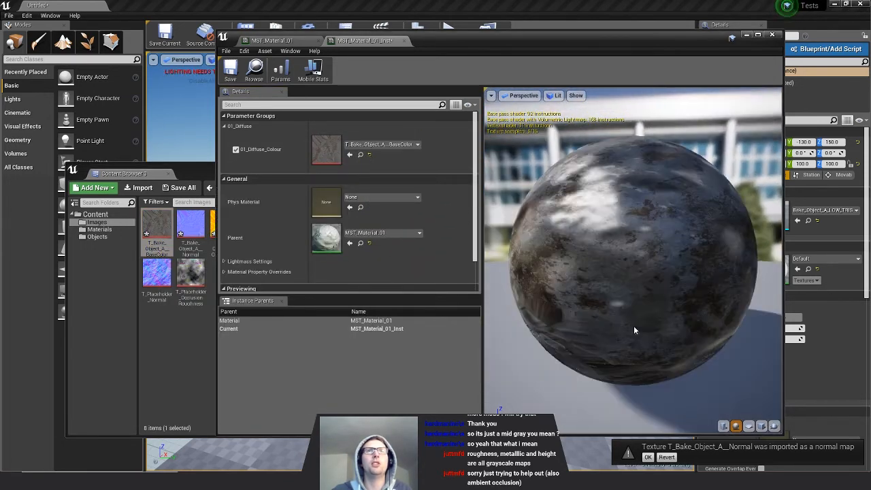
# Examine the rock base color on the instance's preview sphere from several angles and distances.
pyautogui.click(99, 229)
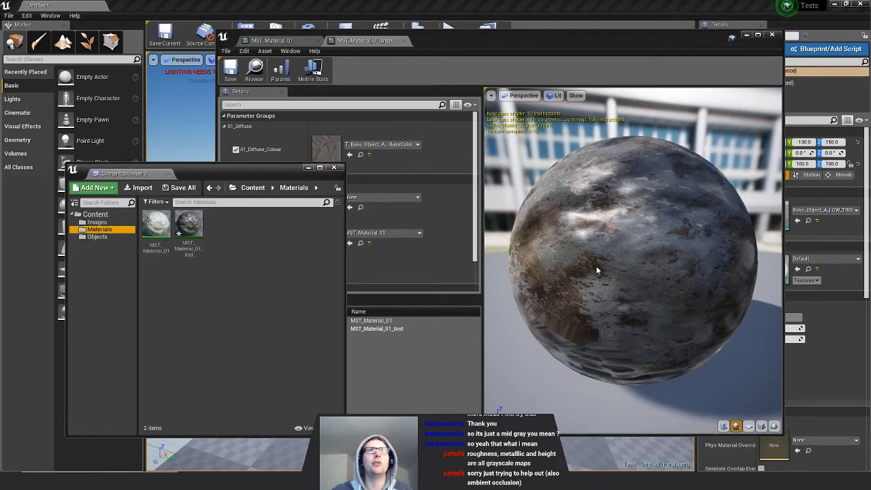
pyautogui.moveTo(621, 294)
pyautogui.mouseDown()
pyautogui.moveTo(721, 272)
pyautogui.moveTo(738, 289)
pyautogui.moveTo(643, 299)
pyautogui.moveTo(602, 290)
pyautogui.moveTo(656, 288)
pyautogui.moveTo(612, 287)
pyautogui.moveTo(643, 287)
pyautogui.moveTo(575, 251)
pyautogui.moveTo(629, 257)
pyautogui.moveTo(547, 258)
pyautogui.mouseUp()
pyautogui.scroll(-8, 622, 295)
pyautogui.scroll(4, 618, 290)
pyautogui.scroll(4, 617, 287)
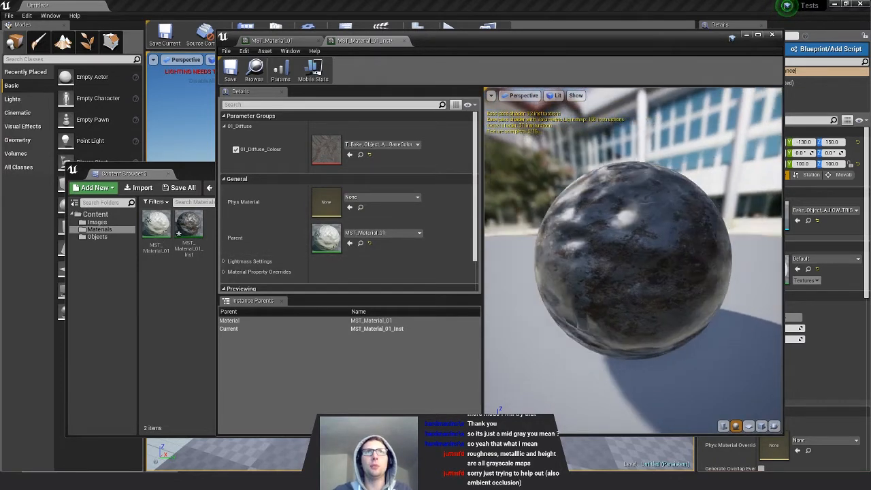
pyautogui.moveTo(656, 253); pyautogui.dragTo(580, 279)
pyautogui.scroll(-5, 603, 283)
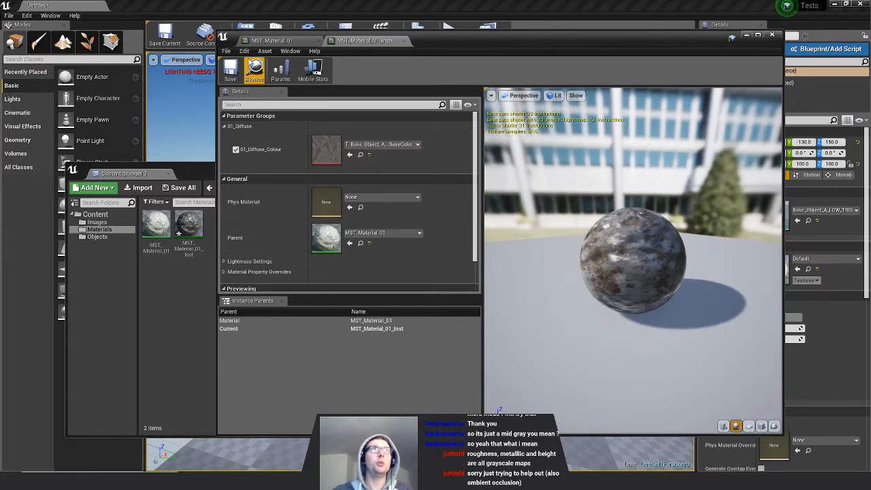
# Convert MST_Material_01's normal texture sample to a parameter named 02_Normal in a new group 02_Normal.
pyautogui.click(257, 41)
pyautogui.click(485, 264)
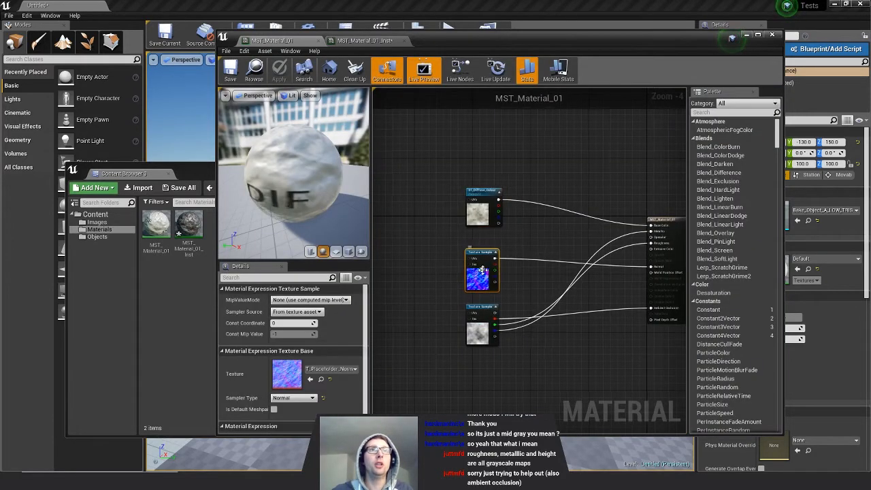
pyautogui.rightClick(485, 267)
pyautogui.click(518, 303)
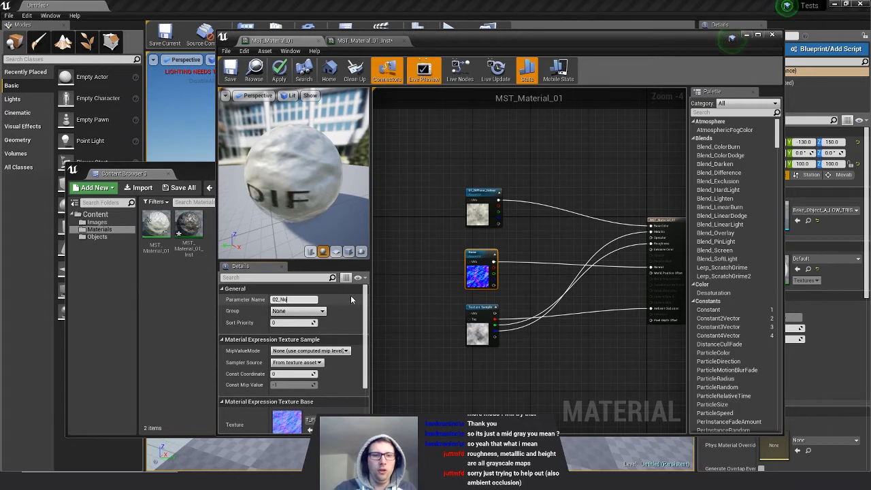
pyautogui.press('Return')
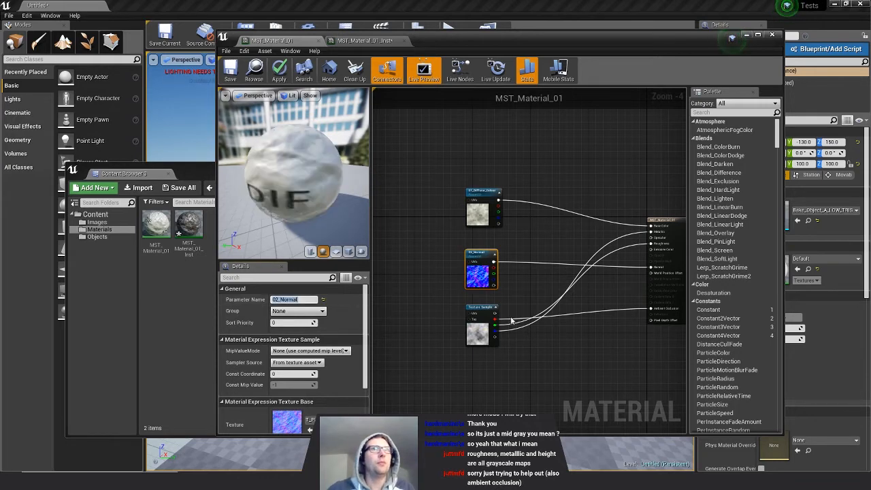
pyautogui.moveTo(527, 284); pyautogui.dragTo(558, 263, button='right')
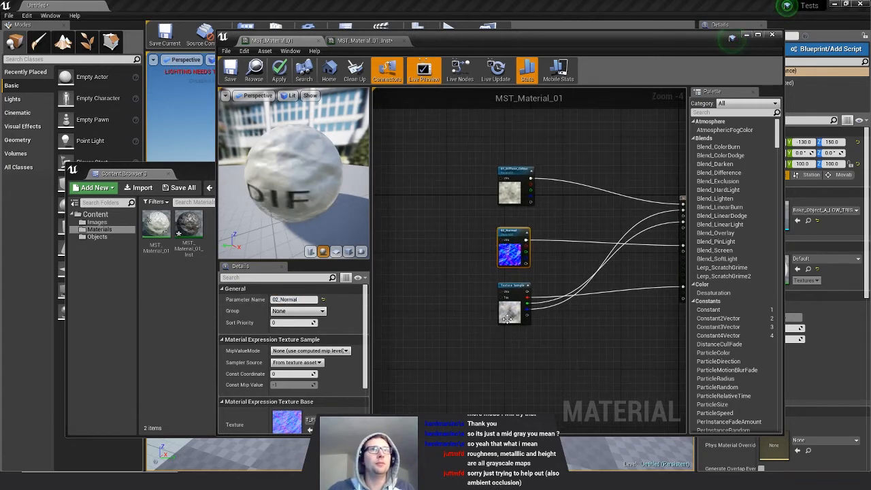
pyautogui.click(286, 311)
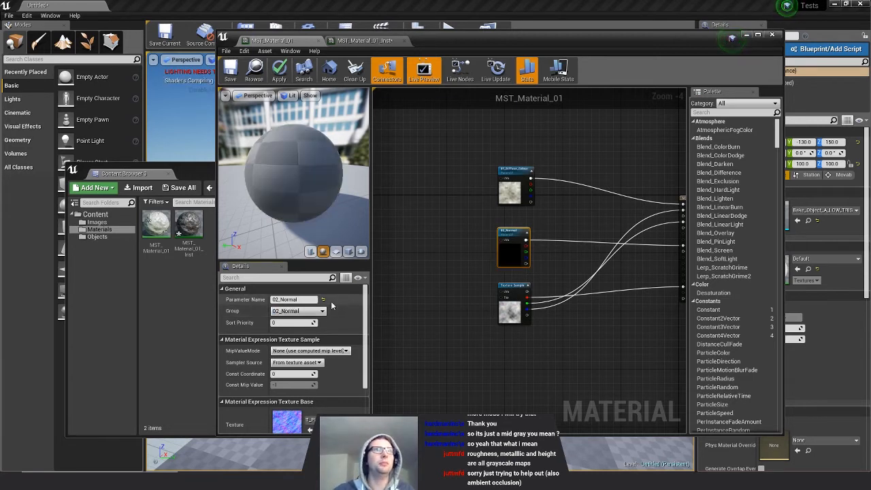
# Convert the packed occlusion, roughness and metalness texture sample to a parameter named 03_OccRghMtl in a new group 03_OccRghMtl.
pyautogui.click(512, 306)
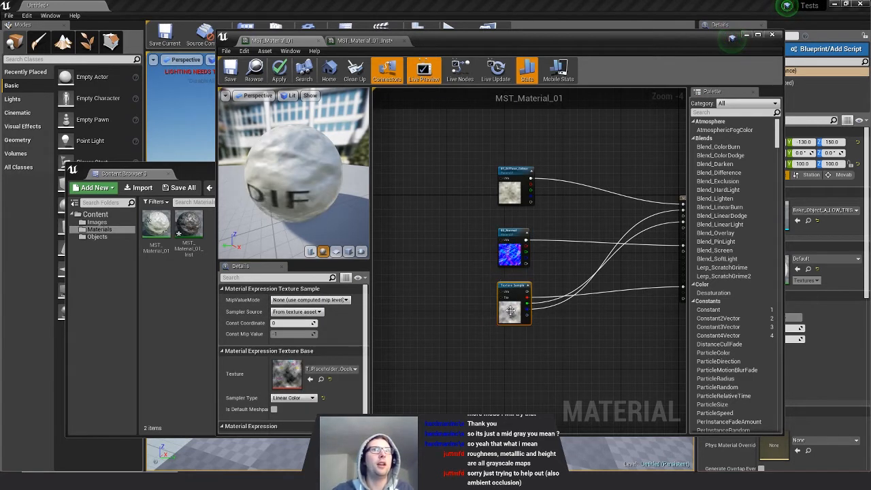
pyautogui.rightClick(510, 311)
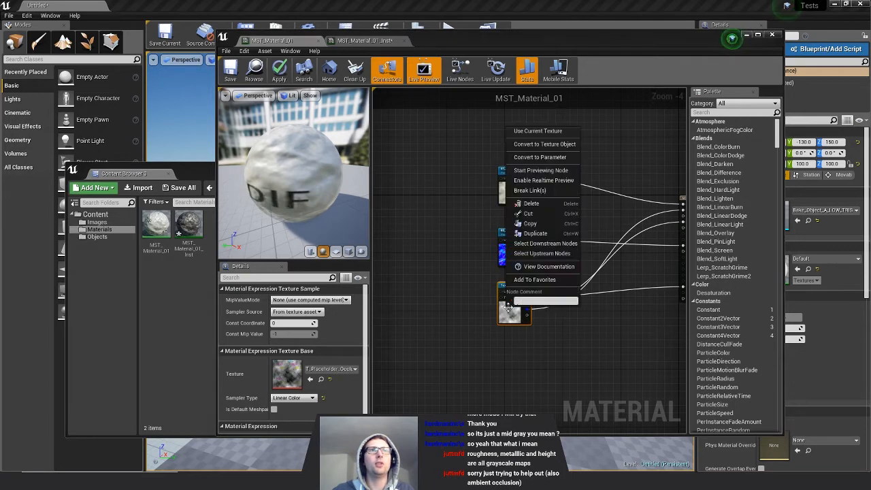
pyautogui.click(539, 157)
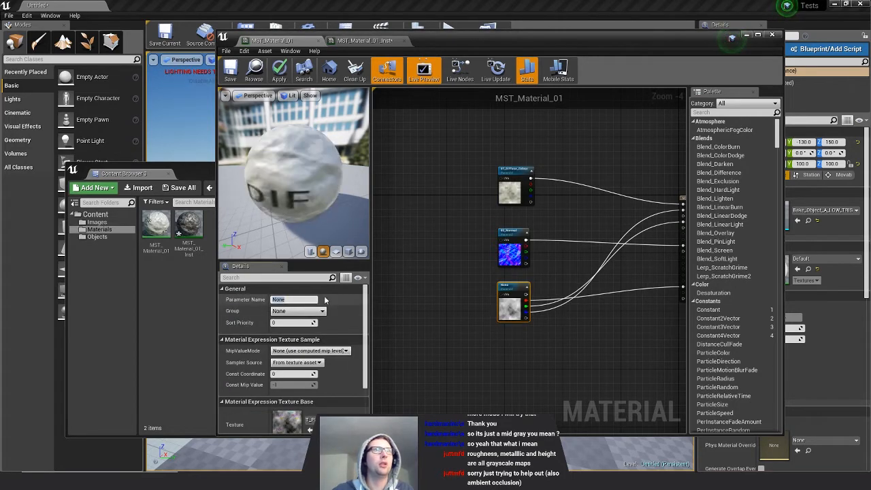
pyautogui.write('03_')
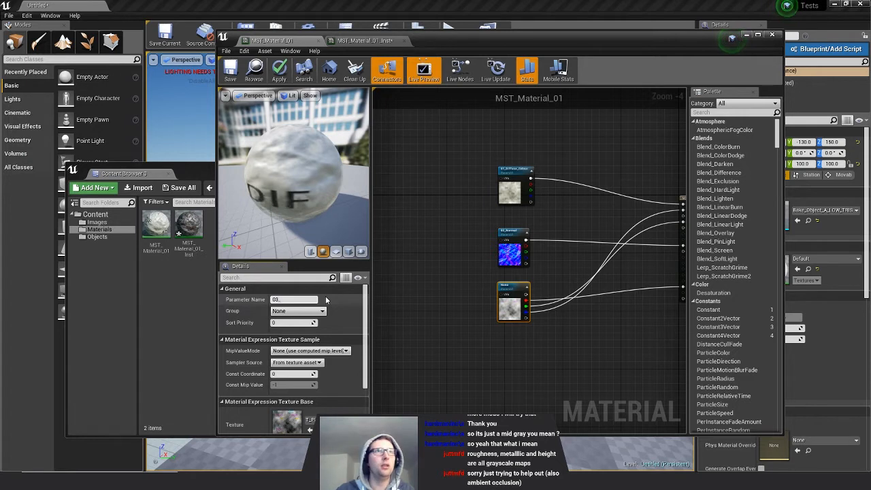
pyautogui.write('OccR')
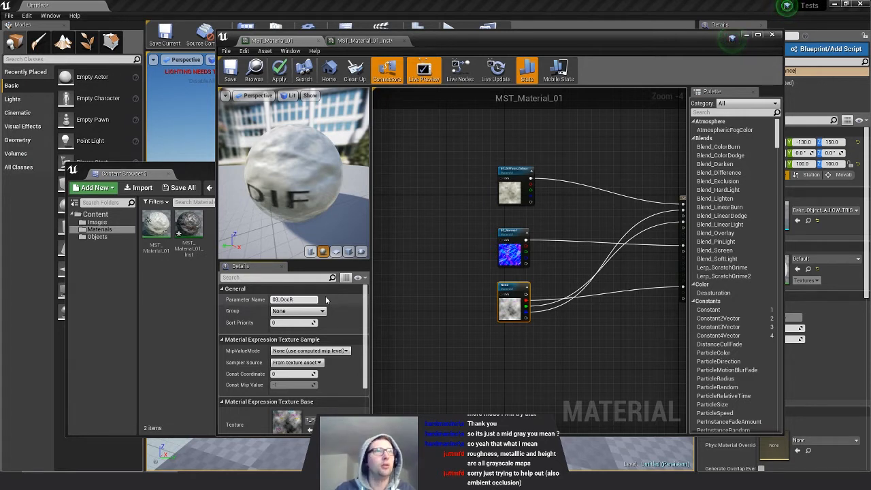
pyautogui.write('gh')
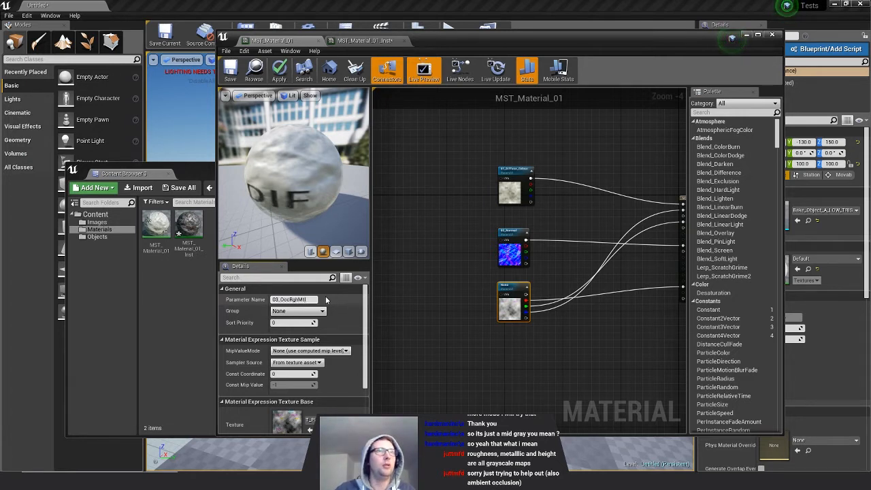
pyautogui.write('Mtl')
pyautogui.press('Tab')
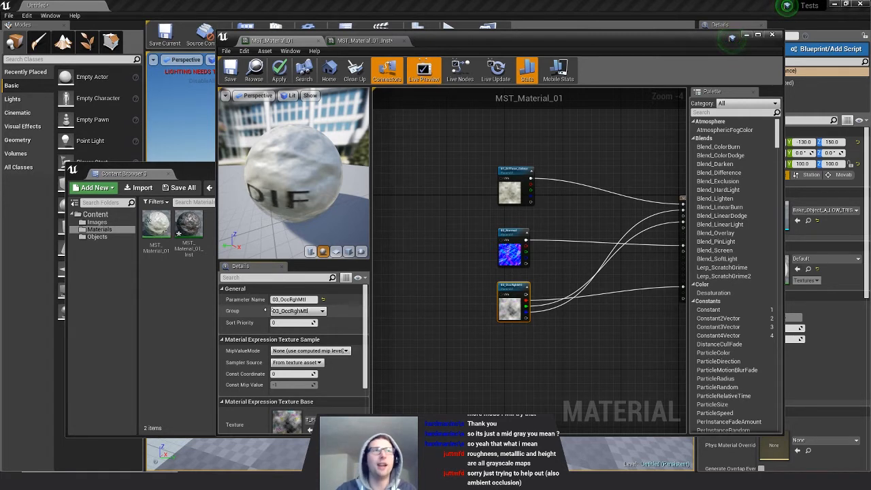
pyautogui.press('Return')
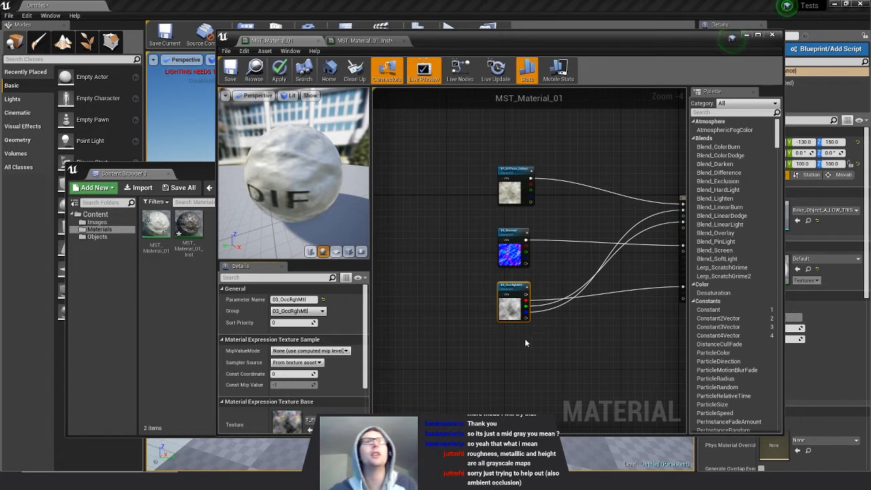
# Apply and save the changes to MST_Material_01 and bring up its material instance.
pyautogui.click(280, 70)
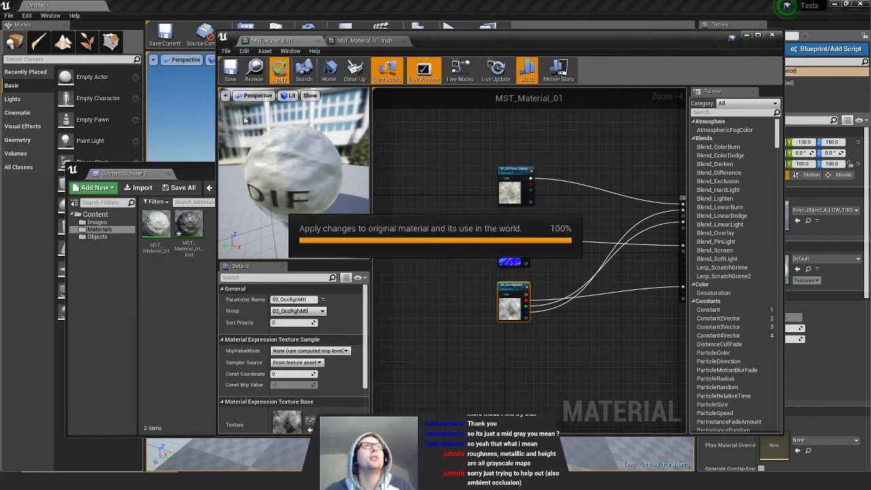
pyautogui.click(230, 70)
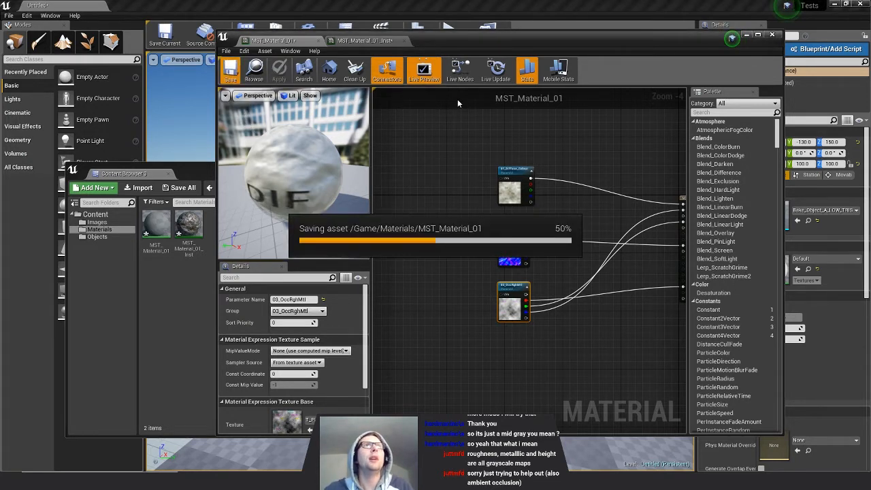
pyautogui.click(387, 41)
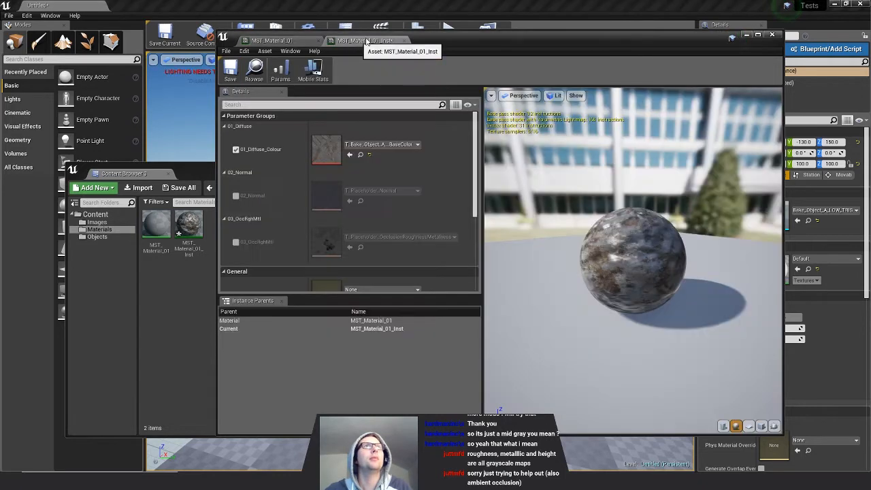
# Enable the 02_Normal and 03_OccRghMtl overrides and assign them the T_Bake_Object_A__Normal and T_Bake_Object_A__OccRghMet textures.
pyautogui.click(235, 196)
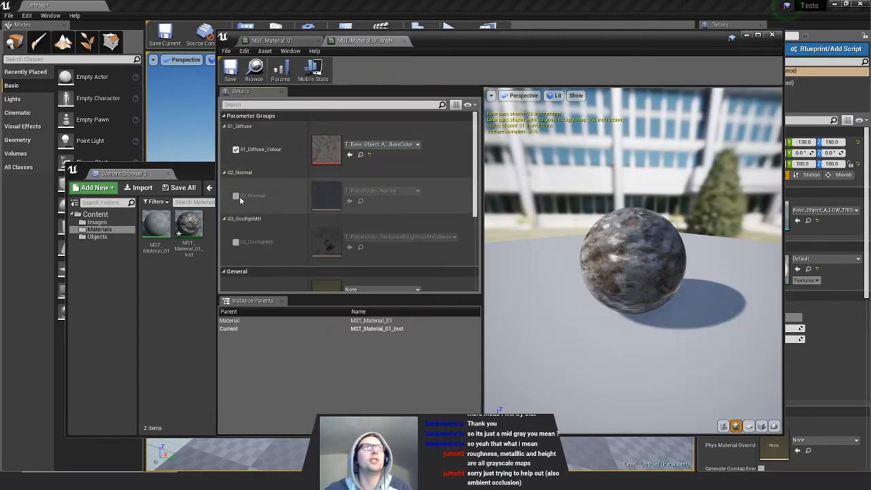
pyautogui.click(235, 242)
pyautogui.click(97, 221)
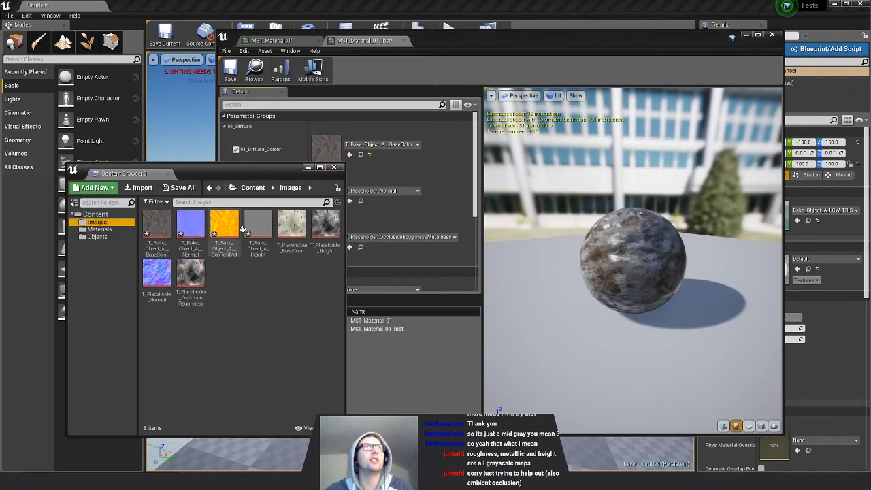
pyautogui.moveTo(262, 172); pyautogui.dragTo(352, 277)
pyautogui.moveTo(279, 330); pyautogui.dragTo(327, 194)
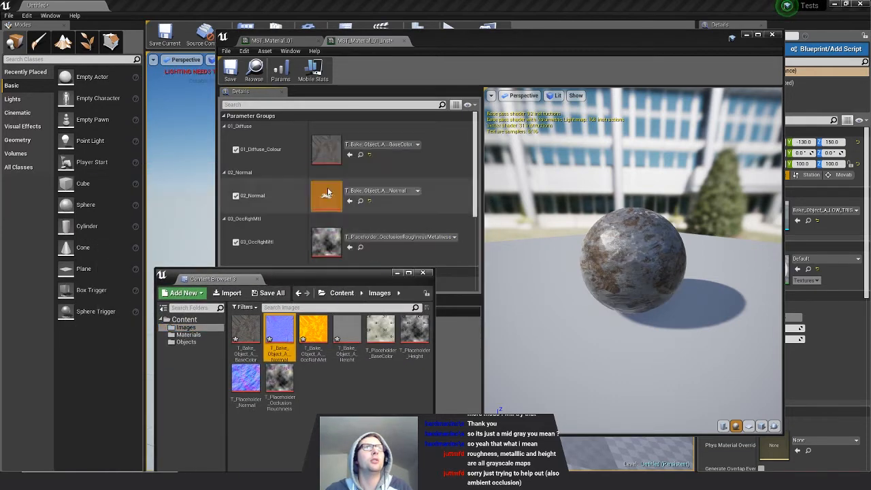
pyautogui.moveTo(330, 274); pyautogui.dragTo(343, 298)
pyautogui.moveTo(327, 357); pyautogui.dragTo(330, 244)
pyautogui.moveTo(337, 298); pyautogui.dragTo(206, 147)
# Examine the instance's preview sphere with all three rock maps assigned, both close up and from farther away.
pyautogui.moveTo(687, 269); pyautogui.dragTo(765, 287)
pyautogui.scroll(7, 668, 280)
pyautogui.scroll(-4, 663, 282)
pyautogui.scroll(2, 663, 283)
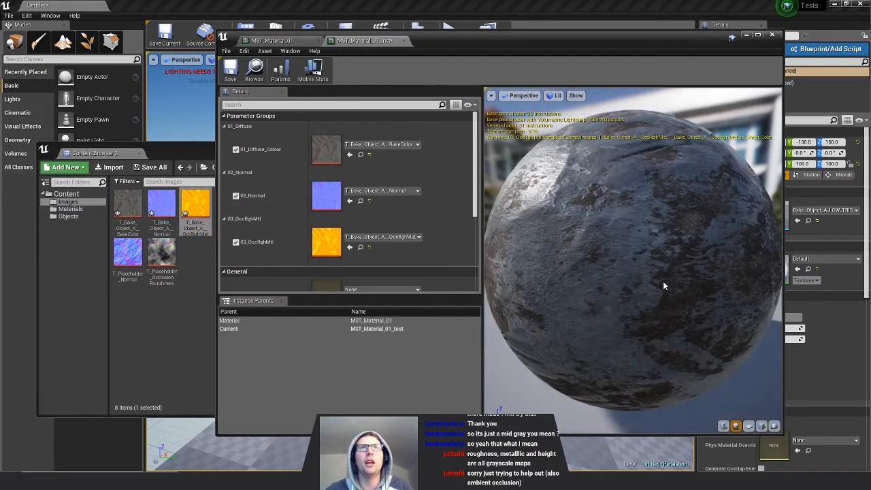
pyautogui.scroll(-4, 662, 281)
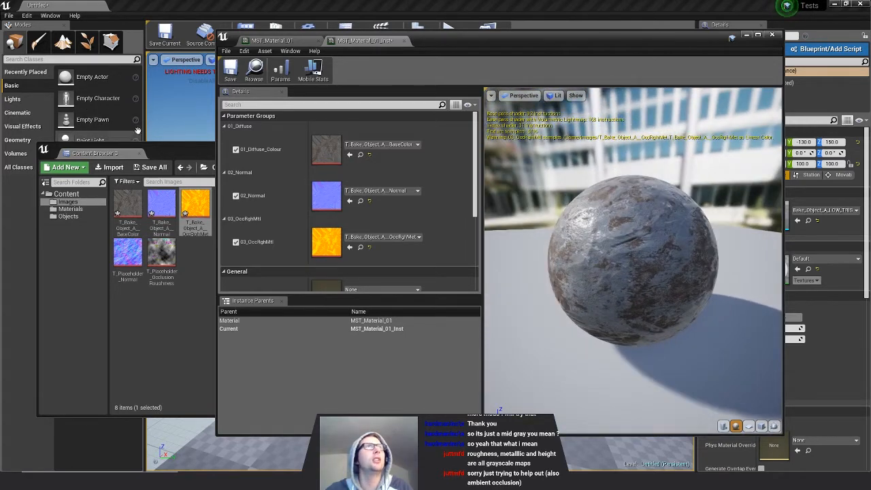
# Uncover the level viewport and duplicate the rock mesh twice along Y, placing the last copy at Y 280.
pyautogui.moveTo(457, 43); pyautogui.dragTo(454, 375)
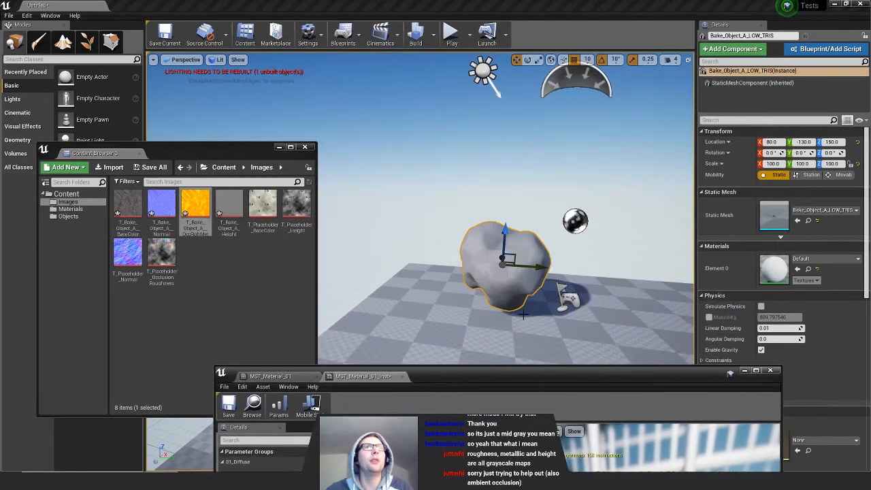
pyautogui.moveTo(552, 274); pyautogui.dragTo(559, 280, button='middle')
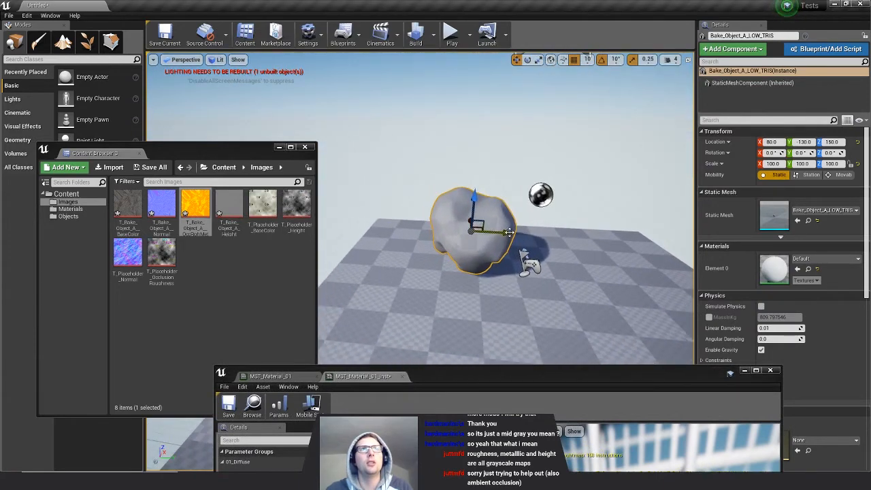
pyautogui.moveTo(509, 232); pyautogui.dragTo(689, 235)
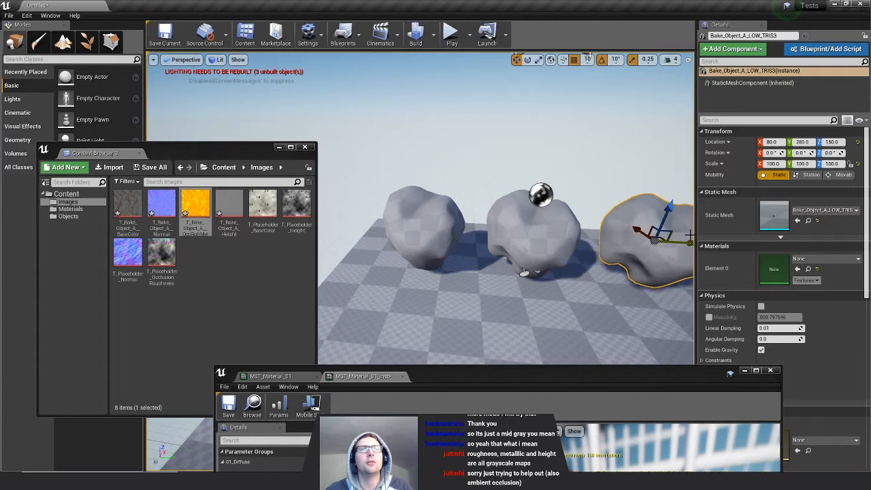
# Raise all three rocks together to Z 320 and hide the editor icons with Game View.
pyautogui.keyDown('ctrl'); pyautogui.click(543, 233); pyautogui.keyUp('ctrl')
pyautogui.moveTo(423, 197); pyautogui.dragTo(419, 125)
pyautogui.moveTo(463, 224); pyautogui.dragTo(486, 211, button='right')
pyautogui.moveTo(530, 213); pyautogui.dragTo(533, 221, button='middle')
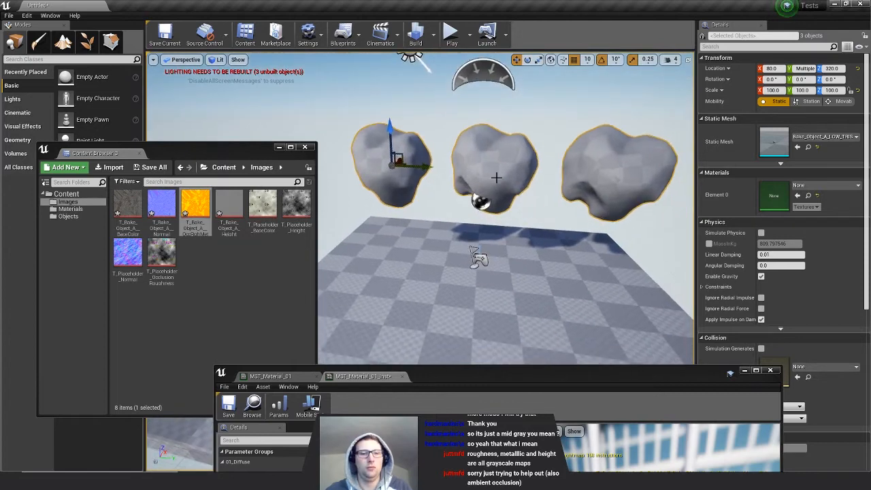
pyautogui.press('g')
pyautogui.moveTo(496, 177); pyautogui.dragTo(480, 207, button='right')
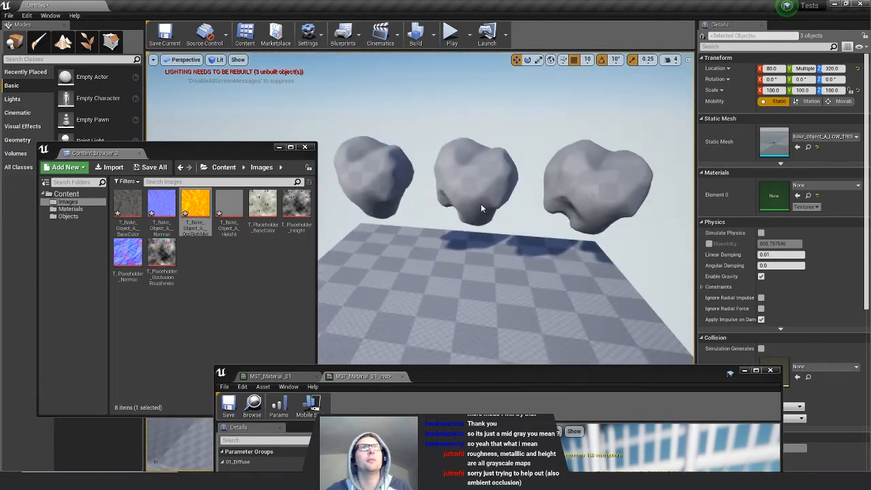
# Assign the MST_Material_01_Inst material instance to the rock at Y -250 and frame the textured rock.
pyautogui.click(391, 186)
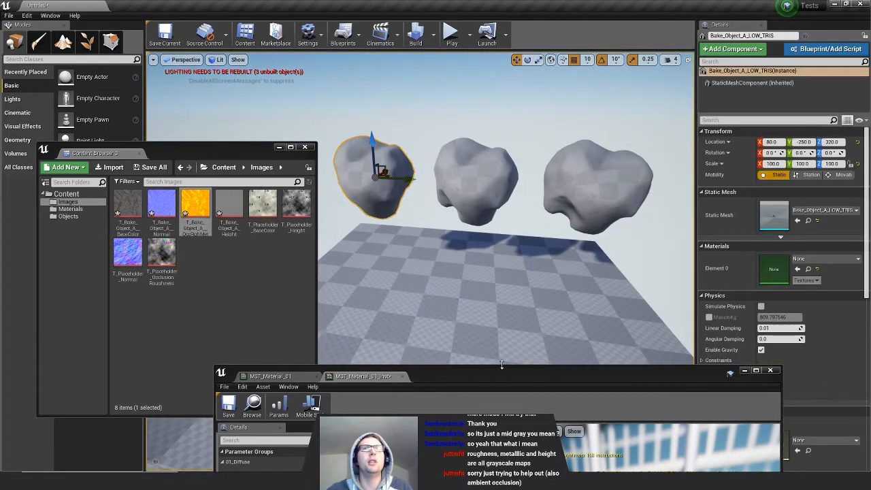
pyautogui.moveTo(502, 376); pyautogui.dragTo(480, 347)
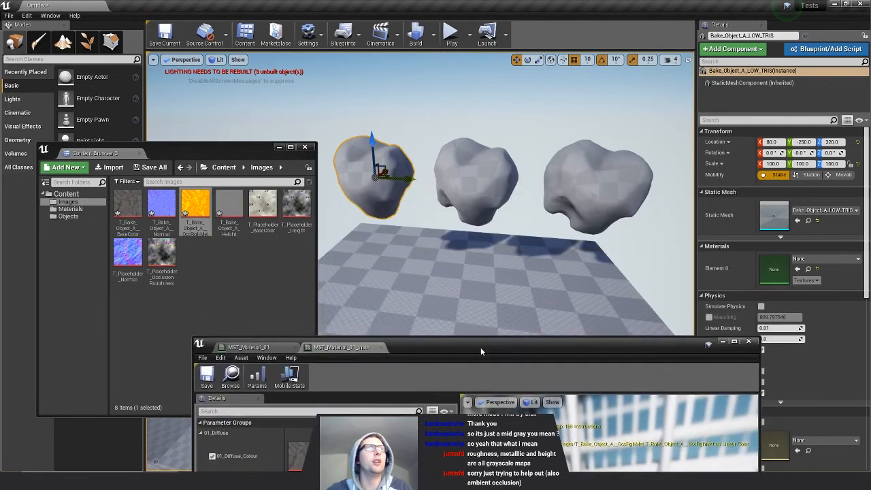
pyautogui.click(75, 209)
pyautogui.moveTo(159, 204); pyautogui.dragTo(810, 270)
pyautogui.press('f')
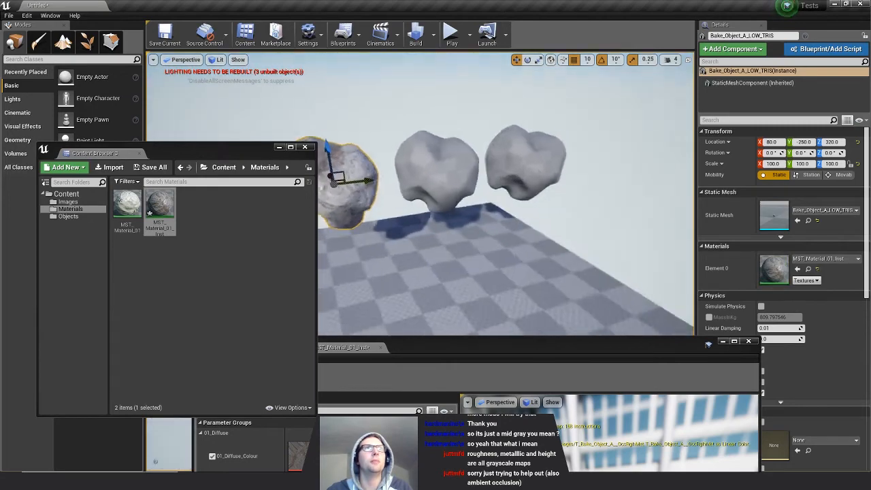
pyautogui.keyDown('alt'); pyautogui.moveTo(379, 198); pyautogui.dragTo(374, 177); pyautogui.keyUp('alt')
pyautogui.scroll(-6, 379, 197)
# Examine the material instance's preview, the MST_Material_01 node graph and the textures in the Images folder.
pyautogui.moveTo(544, 343); pyautogui.dragTo(551, 58)
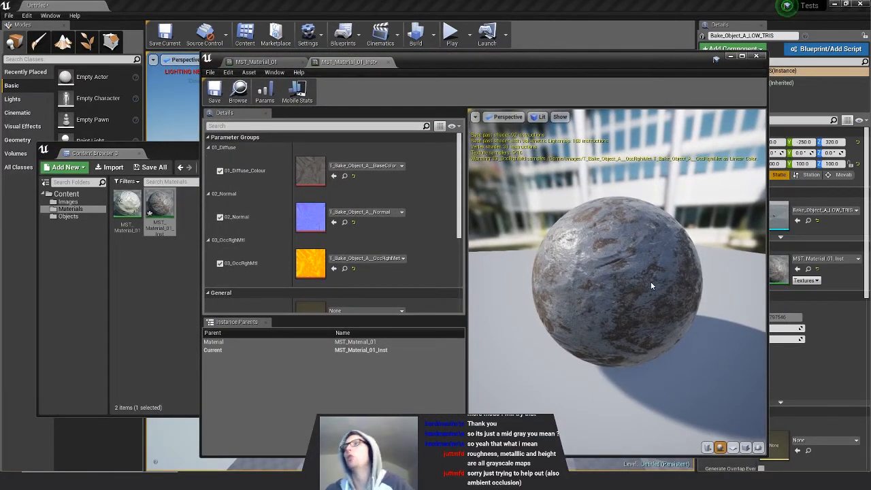
pyautogui.click(264, 64)
pyautogui.moveTo(429, 62); pyautogui.dragTo(404, 61)
pyautogui.scroll(-1, 563, 310)
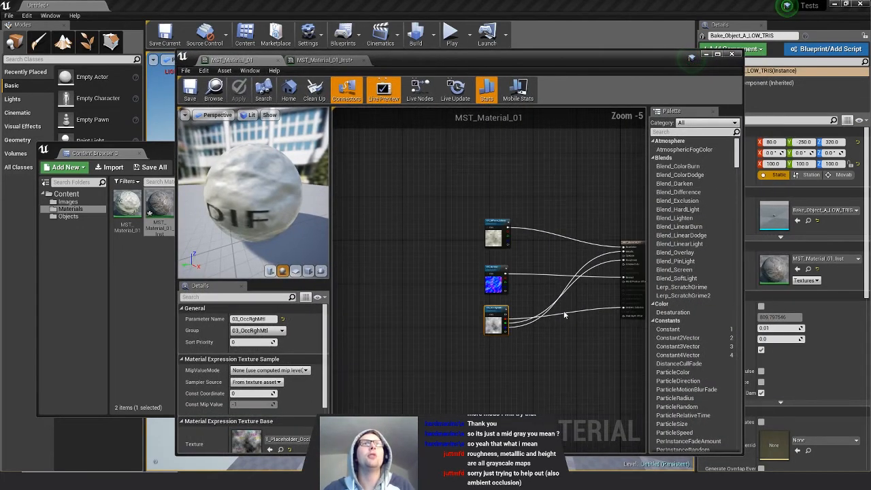
pyautogui.moveTo(537, 291); pyautogui.dragTo(486, 298, button='right')
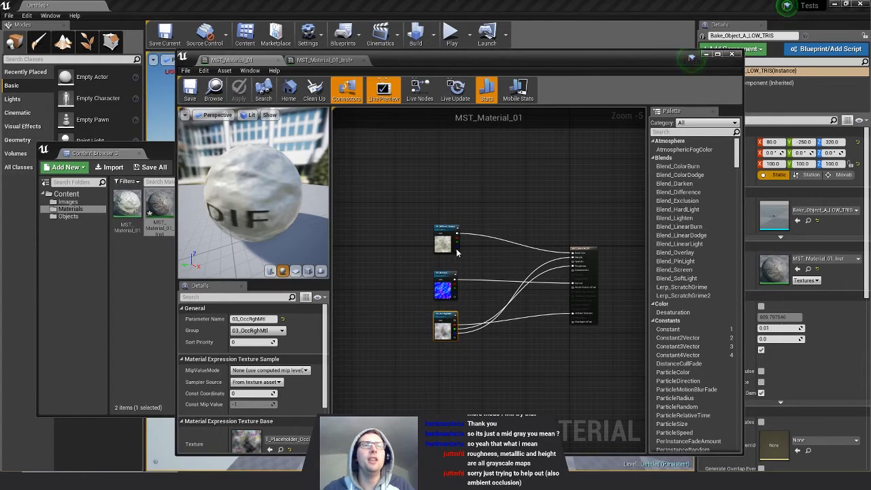
pyautogui.click(68, 203)
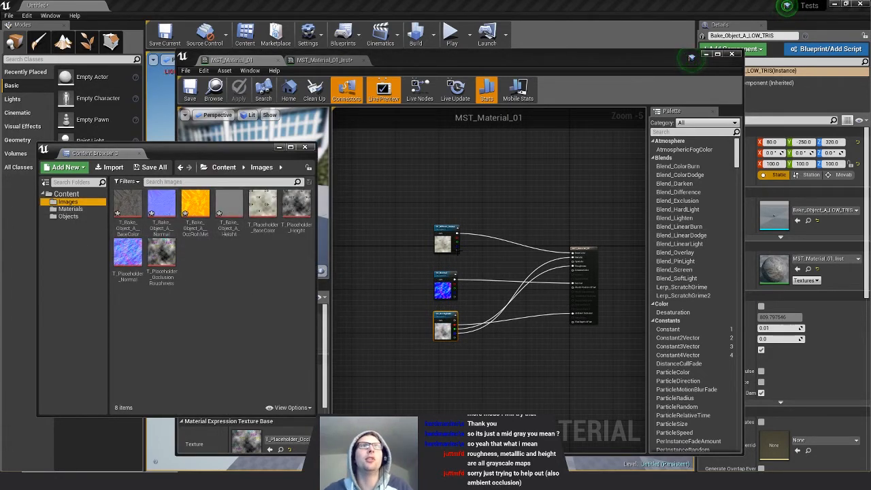
pyautogui.moveTo(521, 317); pyautogui.dragTo(535, 330, button='right')
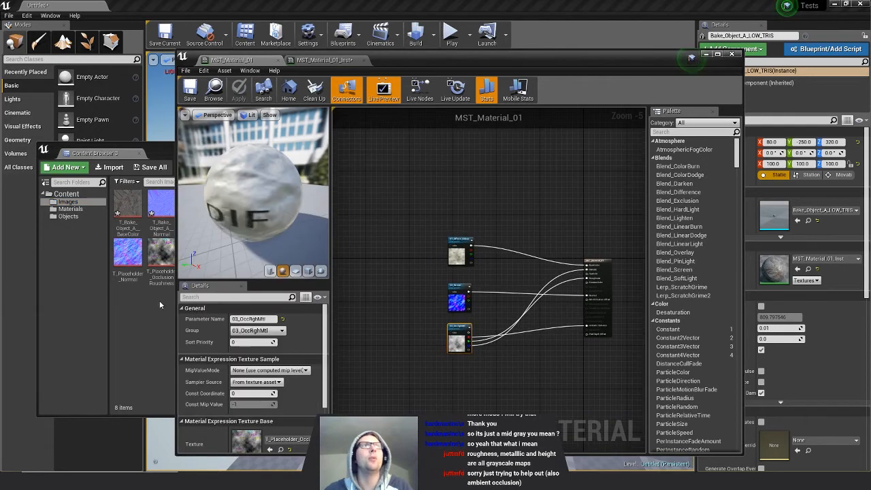
pyautogui.click(160, 297)
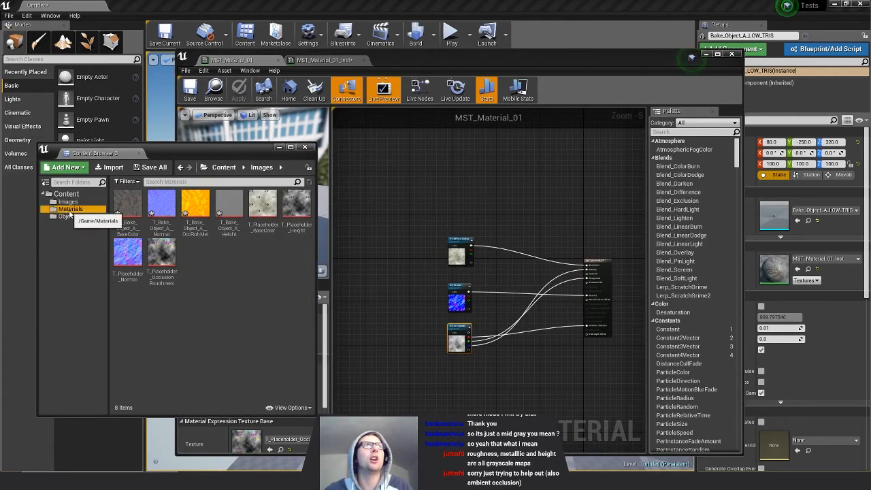
# Create a child instance of MST_Material_01_Inst in the Materials folder and apply it to the rock beside the selected one.
pyautogui.click(70, 209)
pyautogui.click(155, 206)
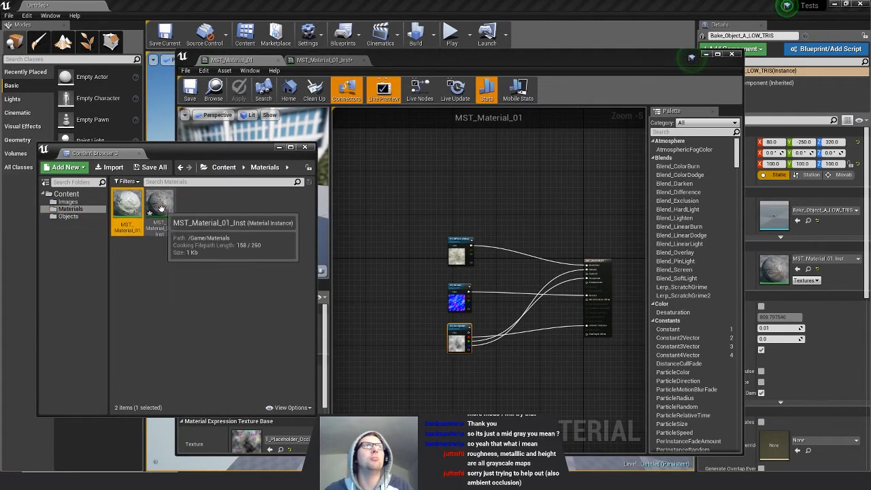
pyautogui.rightClick(160, 208)
pyautogui.click(219, 222)
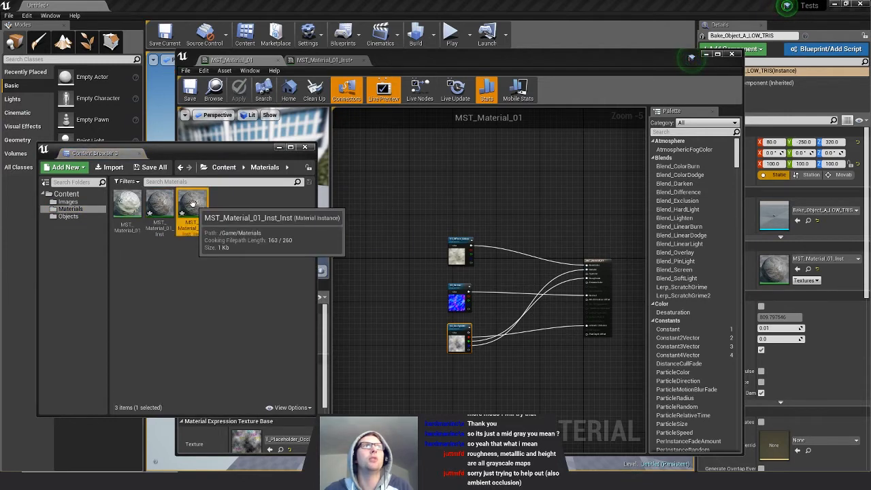
pyautogui.moveTo(404, 72); pyautogui.dragTo(409, 353)
pyautogui.moveTo(193, 208); pyautogui.dragTo(669, 272)
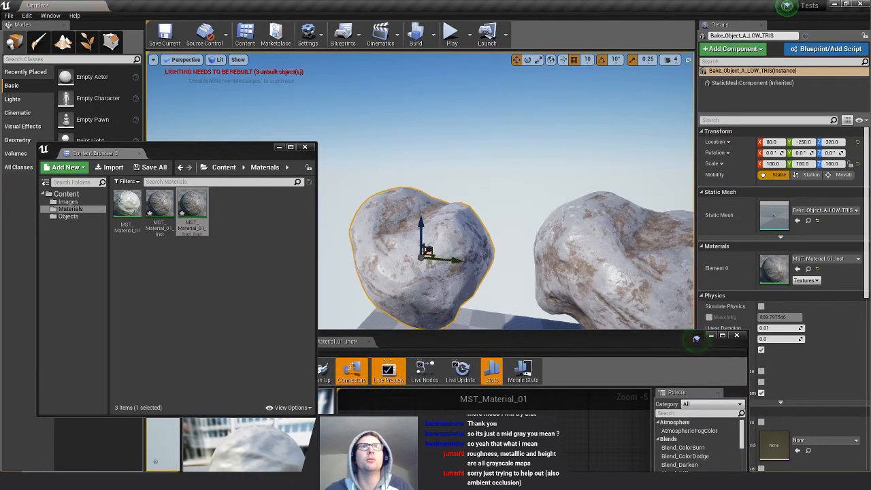
# Make room in the MST_Material_01 graph by moving the result node away from the textures and 01_Diffuse_Colour higher up.
pyautogui.moveTo(577, 339); pyautogui.dragTo(586, 51)
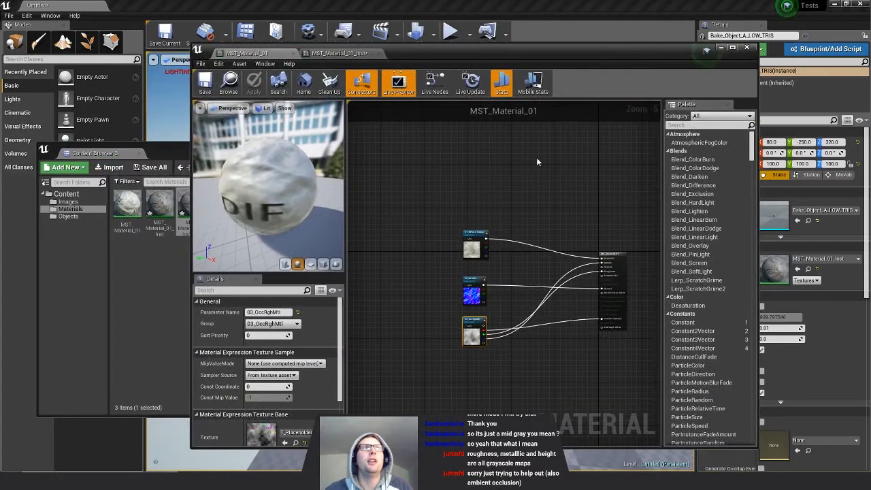
pyautogui.click(158, 151)
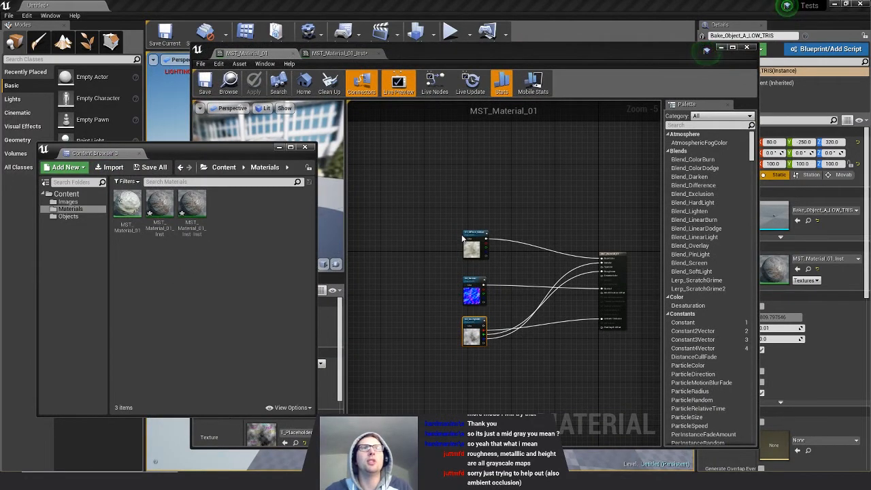
pyautogui.click(431, 267)
pyautogui.moveTo(432, 263); pyautogui.dragTo(404, 206, button='right')
pyautogui.scroll(3, 486, 279)
pyautogui.scroll(-3, 512, 266)
pyautogui.moveTo(512, 266); pyautogui.dragTo(488, 261, button='right')
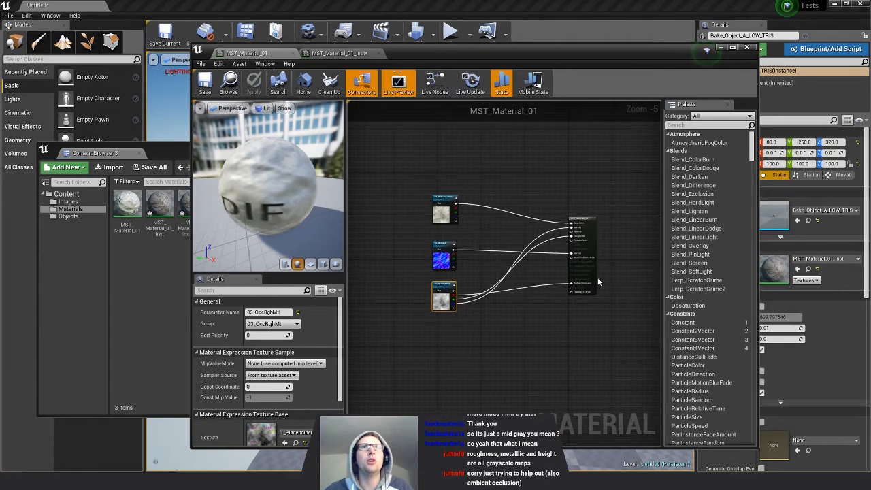
pyautogui.moveTo(595, 283); pyautogui.dragTo(620, 291)
pyautogui.scroll(1, 486, 243)
pyautogui.moveTo(436, 209); pyautogui.dragTo(432, 158)
pyautogui.click(474, 195)
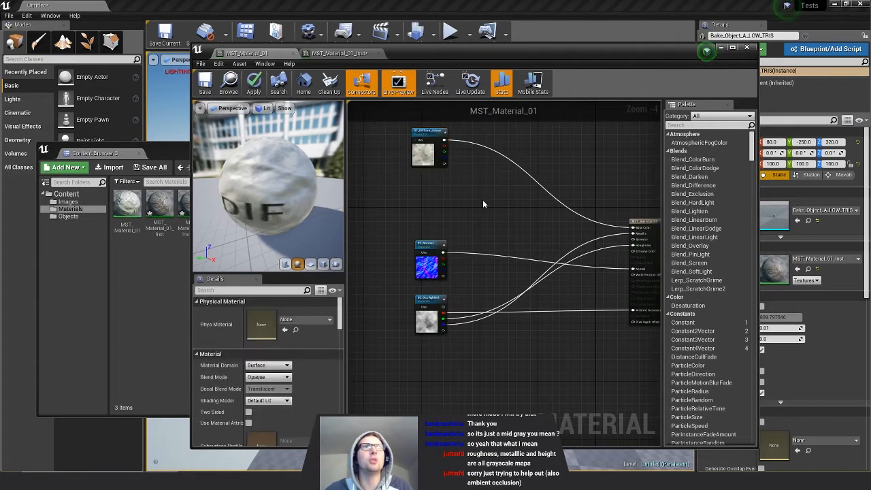
# Add a vector parameter node to the graph and place it just above the 01_Diffuse_Colour node.
pyautogui.press('v')
pyautogui.click(482, 202)
pyautogui.moveTo(488, 218); pyautogui.dragTo(493, 274, button='right')
pyautogui.moveTo(473, 249); pyautogui.dragTo(485, 173)
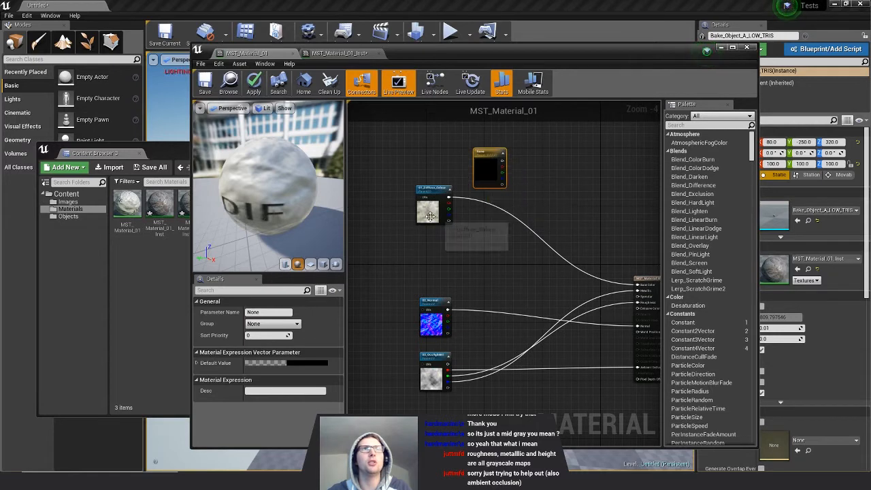
pyautogui.moveTo(430, 217); pyautogui.dragTo(441, 257)
pyautogui.moveTo(486, 172); pyautogui.dragTo(457, 193)
# Set the vector parameter's default colour to white and line the node up above 01_Diffuse_Colour.
pyautogui.doubleClick(458, 193)
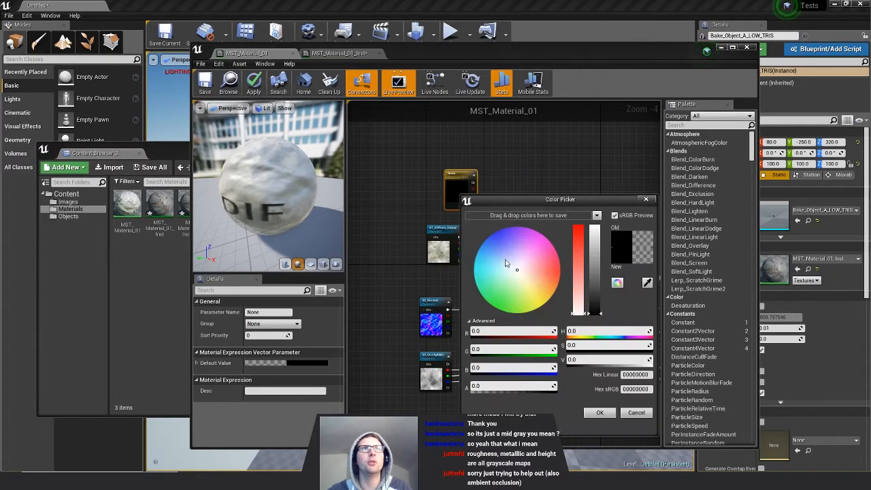
pyautogui.click(598, 412)
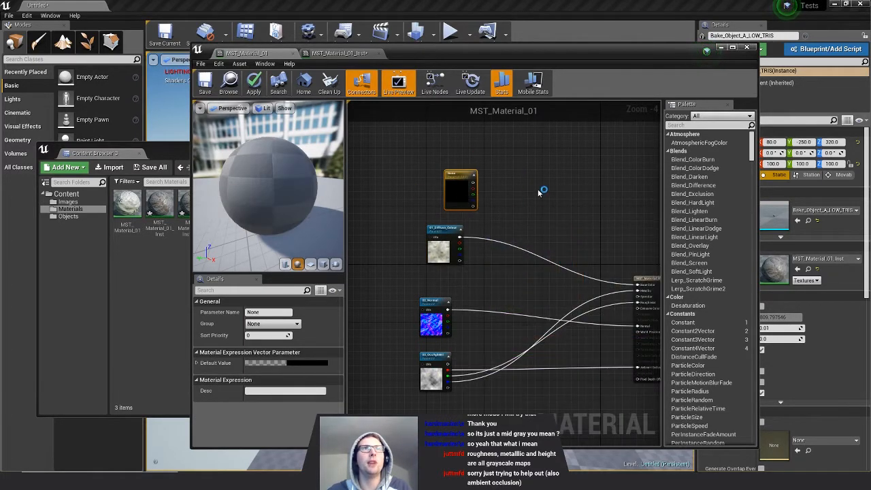
pyautogui.doubleClick(457, 191)
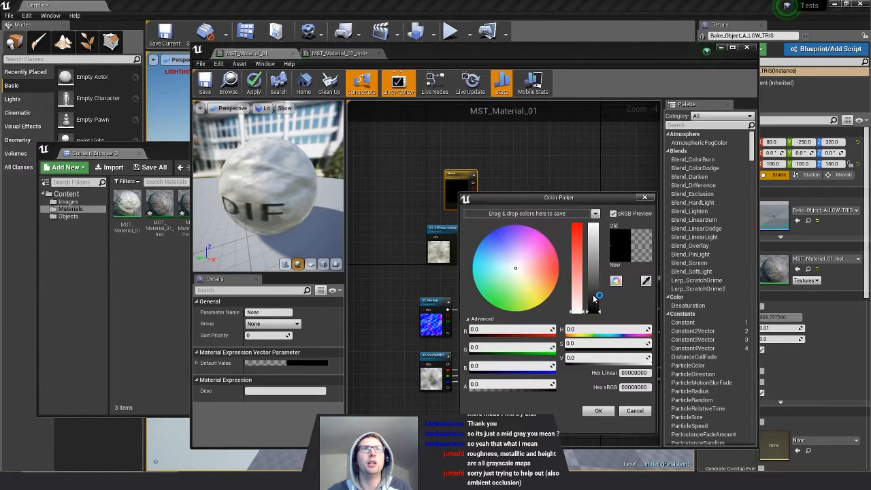
pyautogui.moveTo(595, 298); pyautogui.dragTo(595, 228)
pyautogui.press('Return')
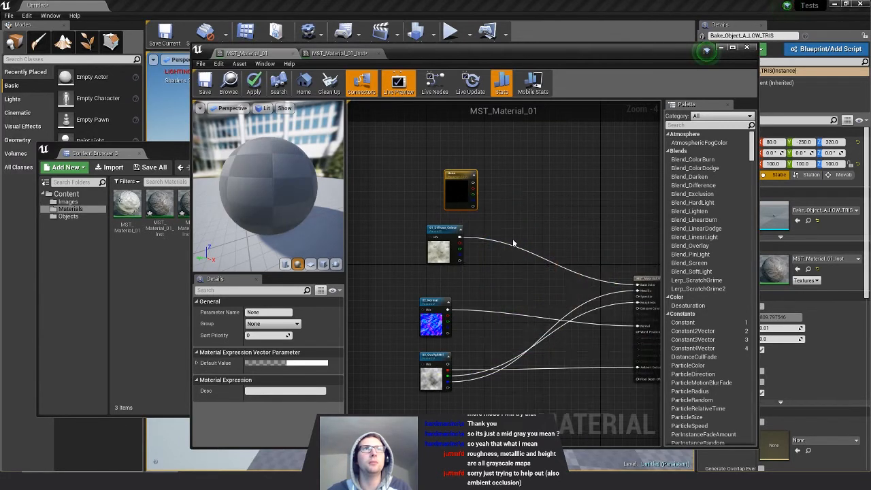
pyautogui.doubleClick(468, 193)
pyautogui.click(655, 199)
pyautogui.moveTo(539, 206); pyautogui.dragTo(546, 221, button='right')
pyautogui.click(545, 207)
pyautogui.moveTo(462, 210); pyautogui.dragTo(448, 208)
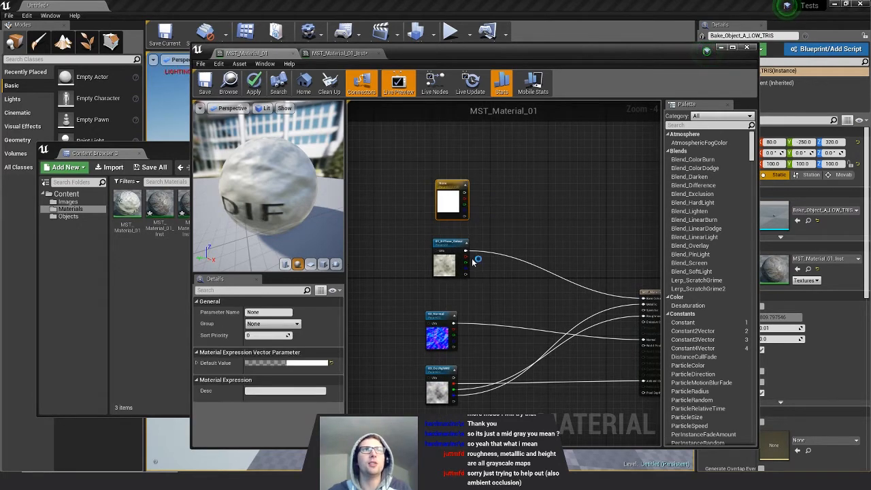
# Add a Multiply node fed by 01_Diffuse_Colour in A and the white parameter in B, and connect it to Base Color.
pyautogui.click(532, 237)
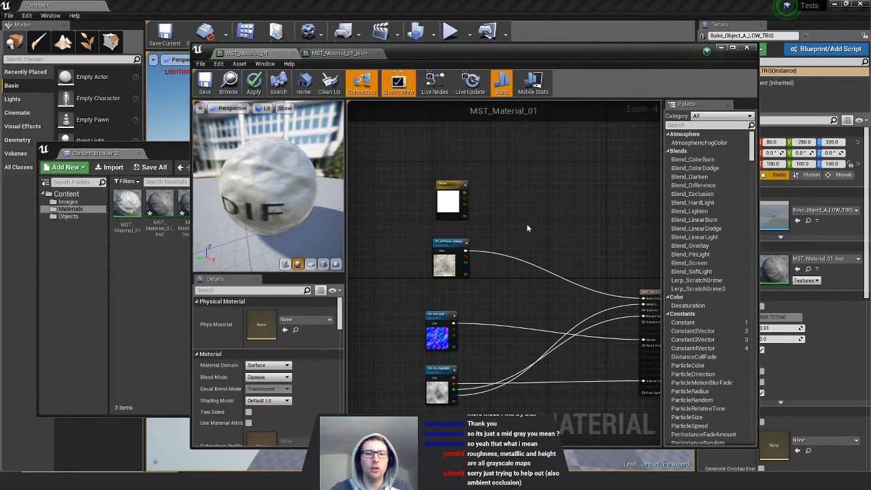
pyautogui.click(534, 224)
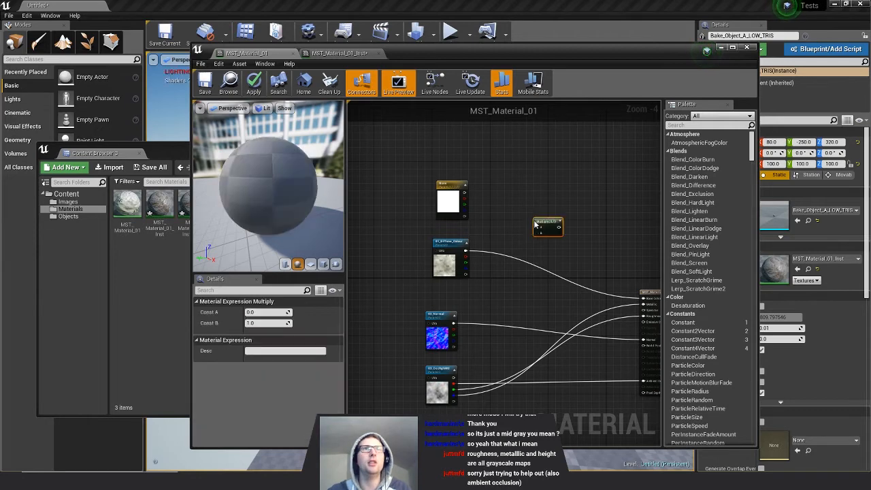
pyautogui.scroll(1, 537, 235)
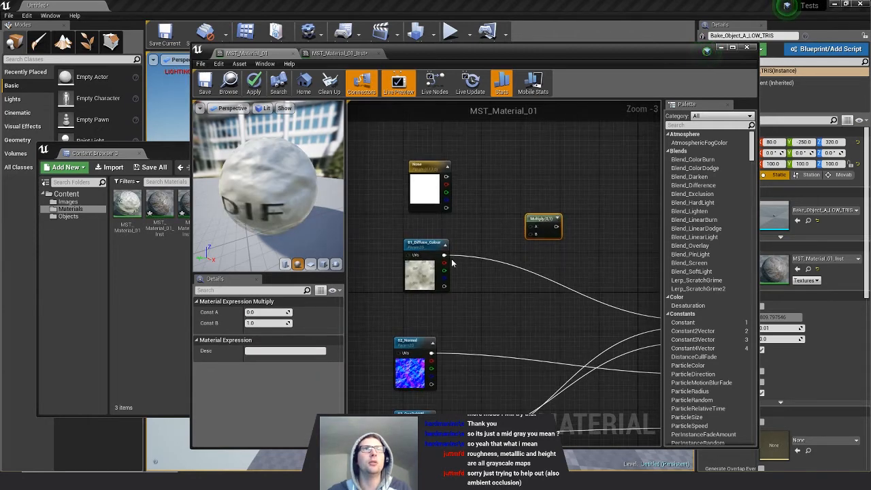
pyautogui.moveTo(446, 257); pyautogui.dragTo(530, 226)
pyautogui.moveTo(446, 177); pyautogui.dragTo(535, 235)
pyautogui.moveTo(585, 266); pyautogui.dragTo(524, 261, button='right')
pyautogui.moveTo(486, 221); pyautogui.dragTo(627, 314)
pyautogui.moveTo(487, 270); pyautogui.dragTo(560, 281, button='right')
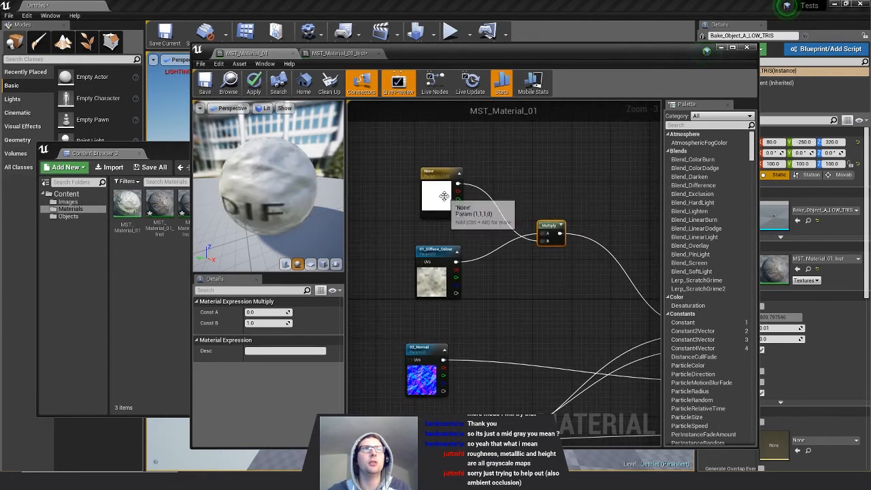
# Name the white vector parameter 01_Diffuse_Tint and assign it to the 01_Diffuse group.
pyautogui.moveTo(443, 197); pyautogui.dragTo(442, 210)
pyautogui.rightClick(438, 209)
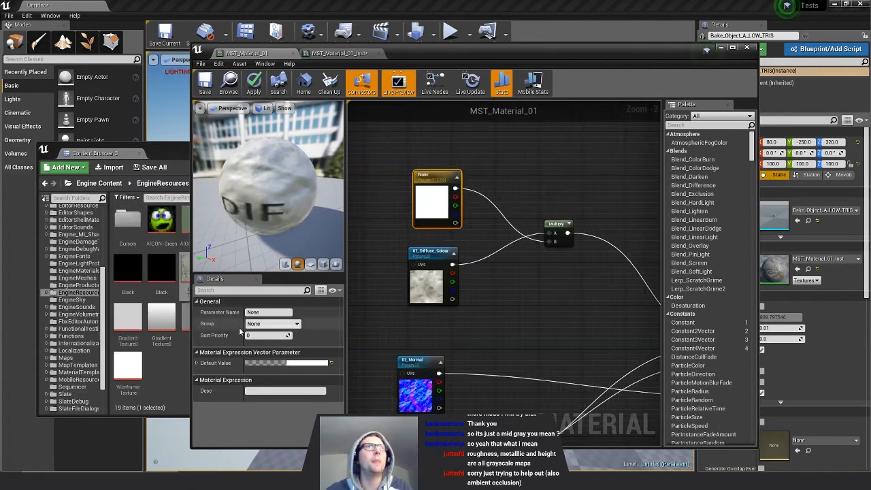
pyautogui.click(263, 312)
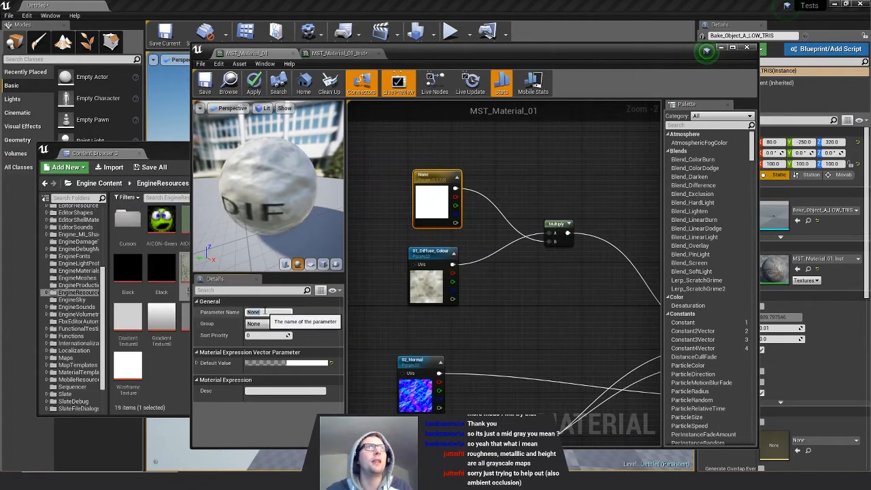
pyautogui.moveTo(512, 223); pyautogui.dragTo(521, 237, button='right')
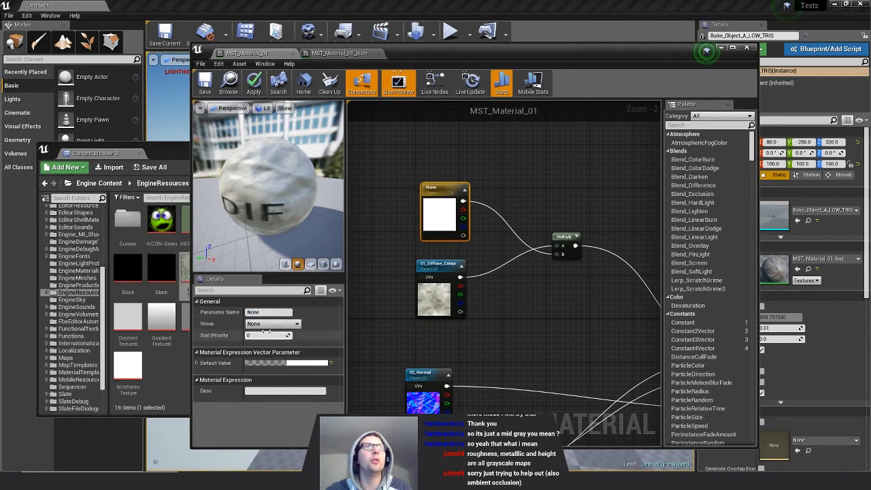
pyautogui.click(284, 312)
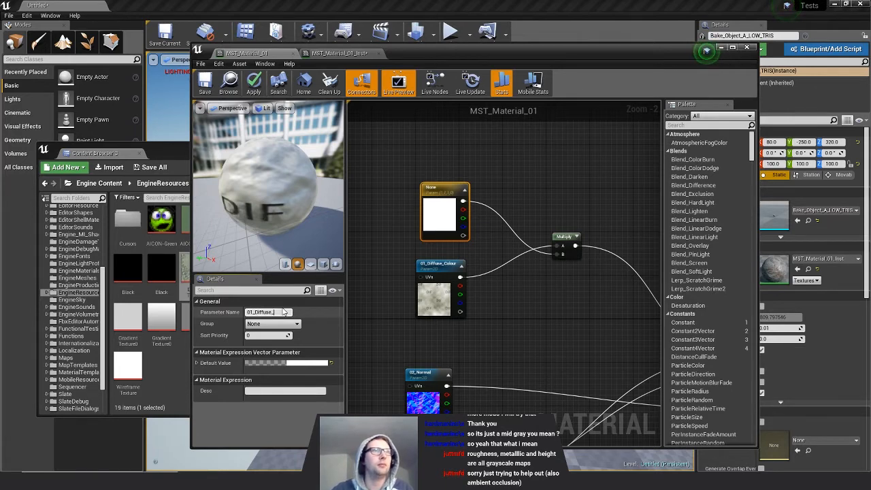
pyautogui.press('Return')
pyautogui.click(270, 324)
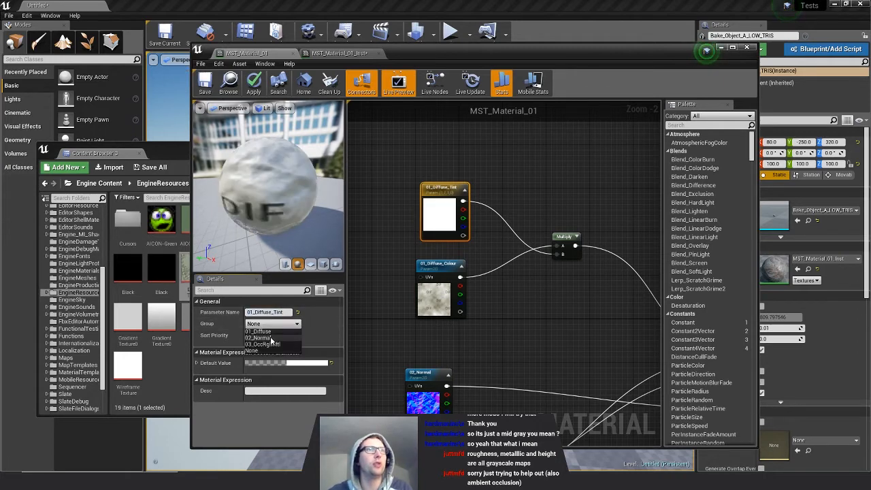
pyautogui.click(261, 331)
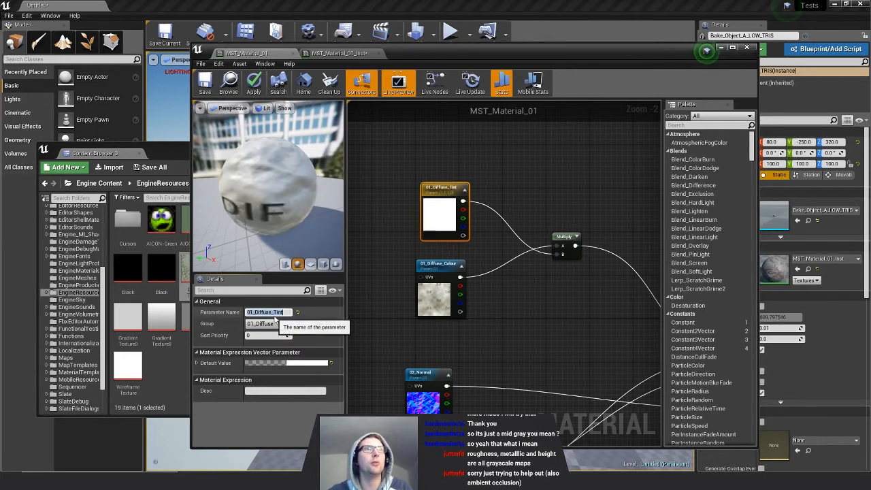
pyautogui.click(525, 267)
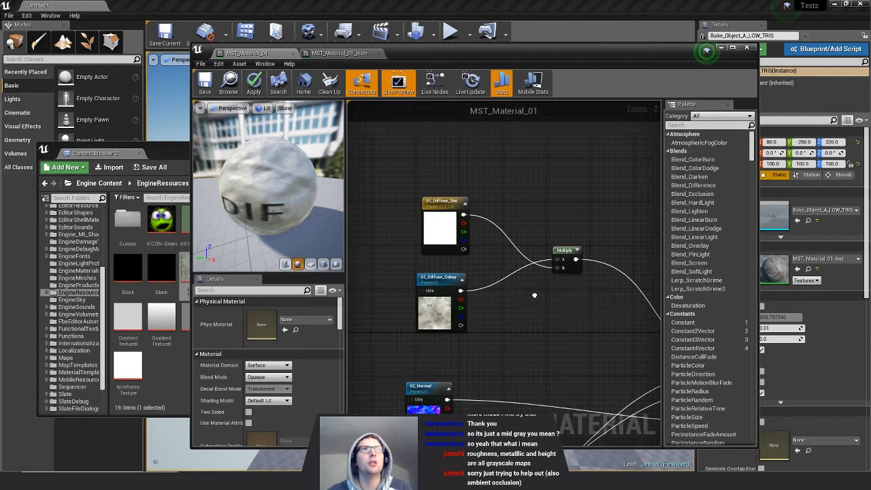
# Try a pink default colour on the 01_Diffuse_Tint parameter to preview the tint, and cancel the colour change.
pyautogui.moveTo(528, 278); pyautogui.dragTo(501, 278, button='right')
pyautogui.doubleClick(412, 216)
pyautogui.moveTo(498, 302); pyautogui.dragTo(500, 286)
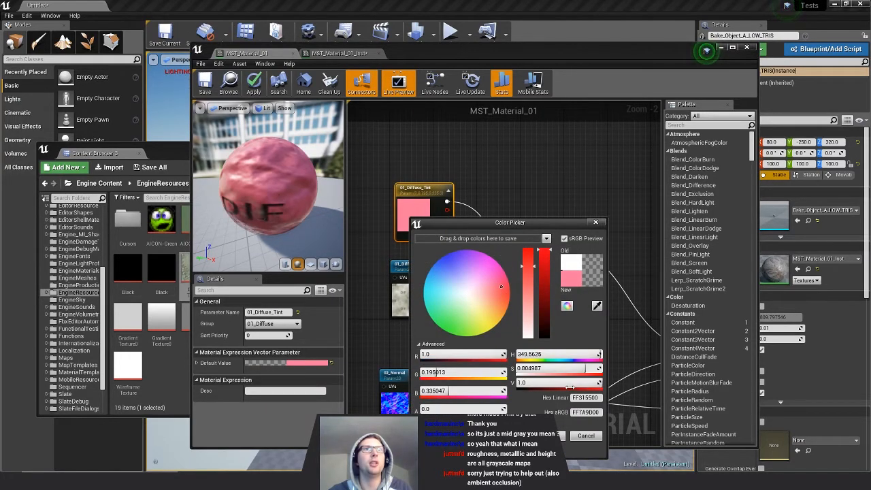
pyautogui.click(585, 435)
pyautogui.moveTo(451, 235); pyautogui.dragTo(425, 246, button='right')
pyautogui.click(517, 261)
pyautogui.scroll(-2, 548, 313)
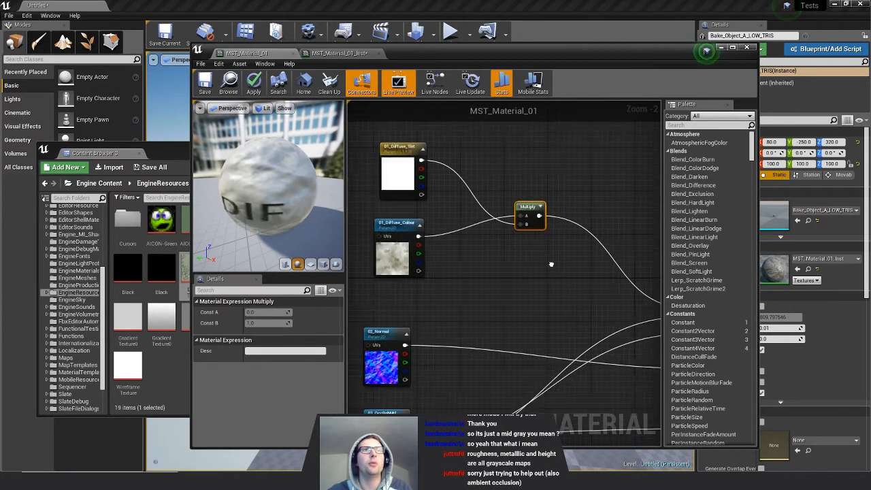
# Spread out the graph nodes, moving the diffuse nodes and their Multiply up and 03_OccRghMtl down to free space above 02_Normal.
pyautogui.scroll(-2, 544, 289)
pyautogui.moveTo(522, 272); pyautogui.dragTo(524, 273)
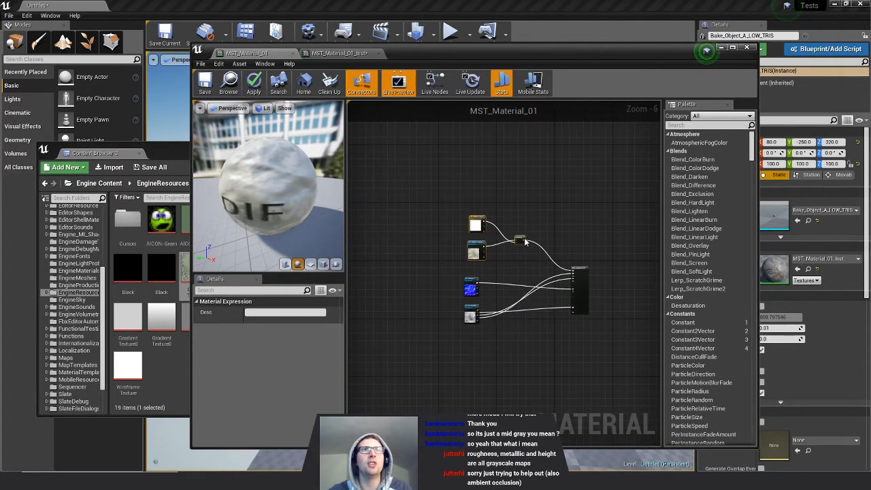
pyautogui.moveTo(520, 241); pyautogui.dragTo(513, 226)
pyautogui.moveTo(581, 297); pyautogui.dragTo(591, 286)
pyautogui.click(472, 313)
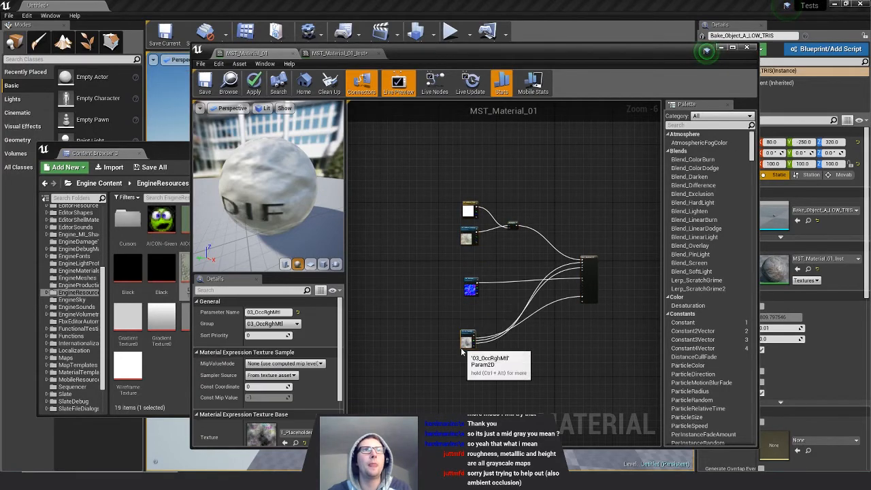
pyautogui.click(470, 288)
pyautogui.scroll(3, 472, 293)
pyautogui.click(483, 204)
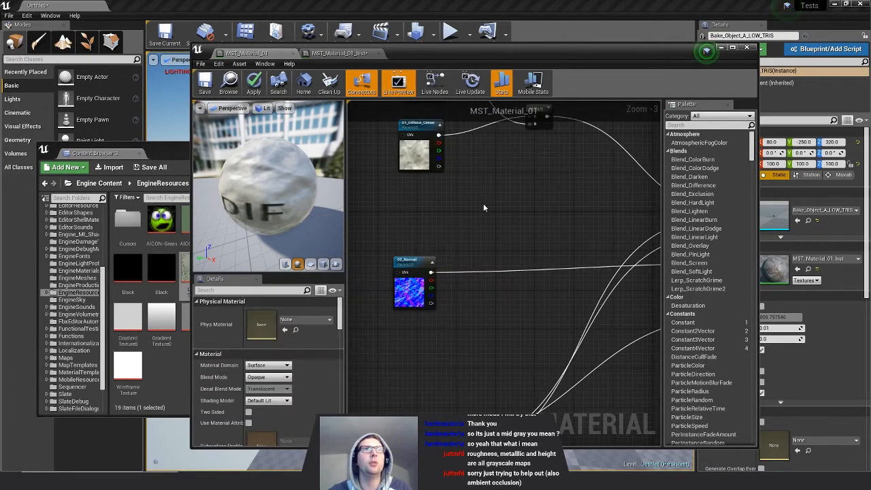
pyautogui.moveTo(509, 213); pyautogui.dragTo(493, 263, button='right')
pyautogui.click(424, 150)
pyautogui.click(522, 261)
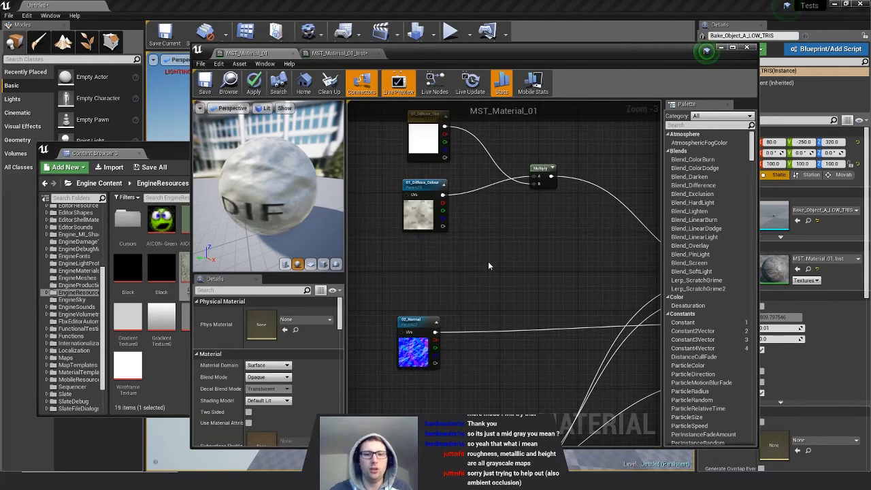
# Add a VectorParameter node in the free space just above the 02_Normal texture node.
pyautogui.rightClick(503, 265)
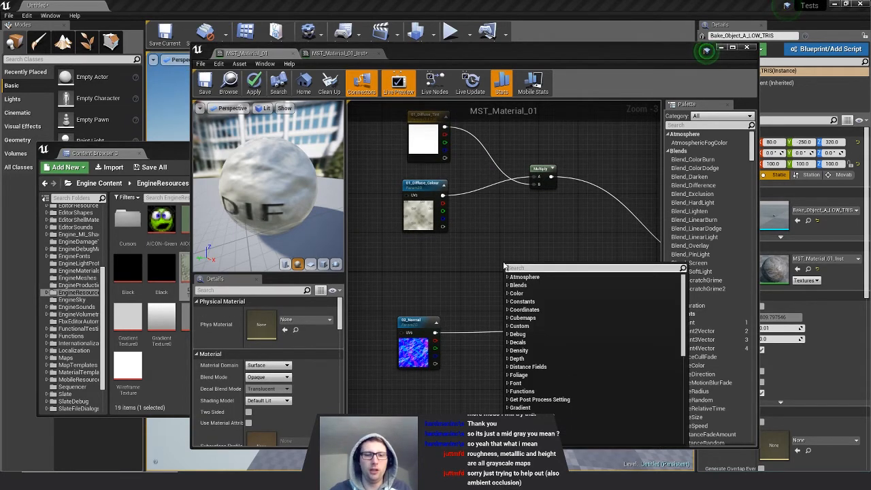
pyautogui.write('vec')
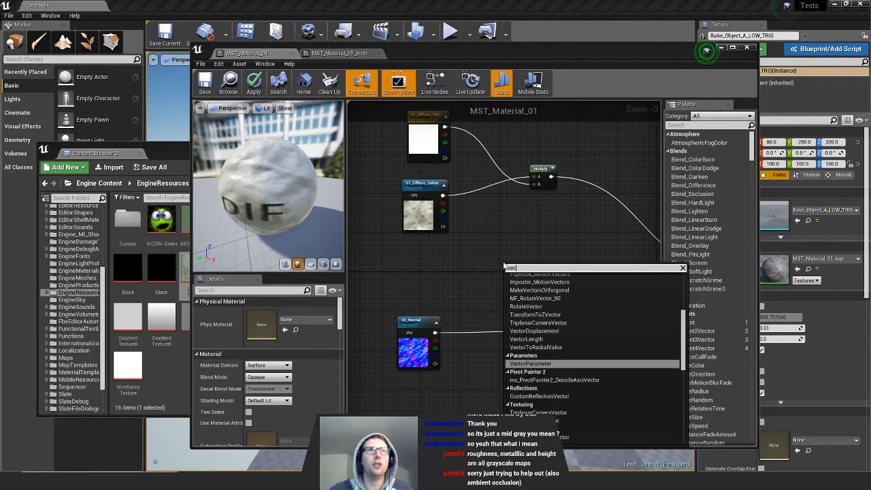
pyautogui.click(531, 364)
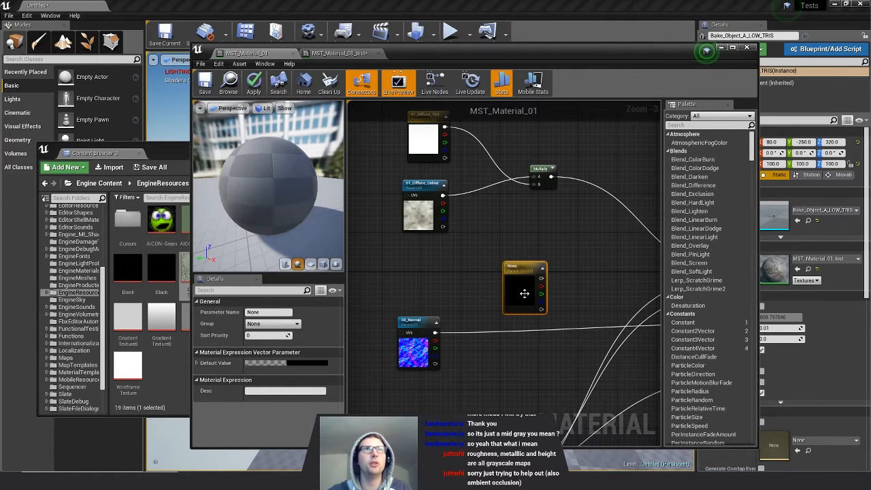
pyautogui.moveTo(524, 294); pyautogui.dragTo(485, 274)
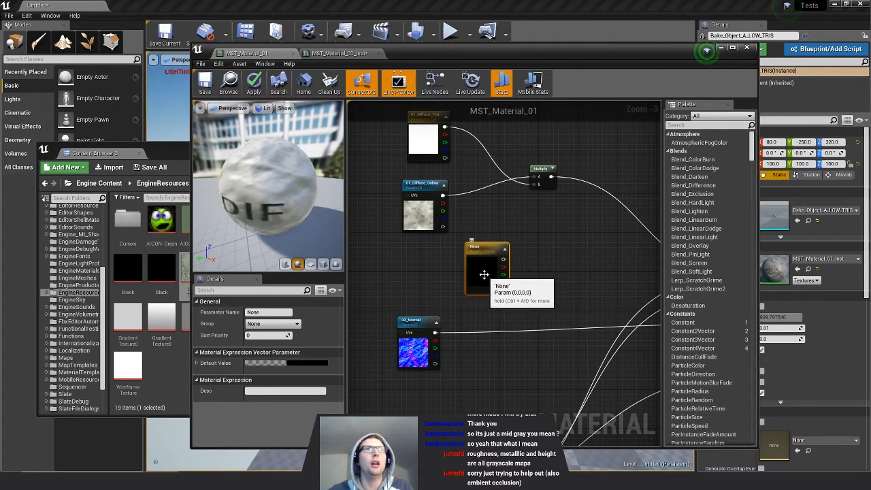
# Name the new vector parameter 02_Normal_Strength and assign it to the 02_Normal group.
pyautogui.click(280, 312)
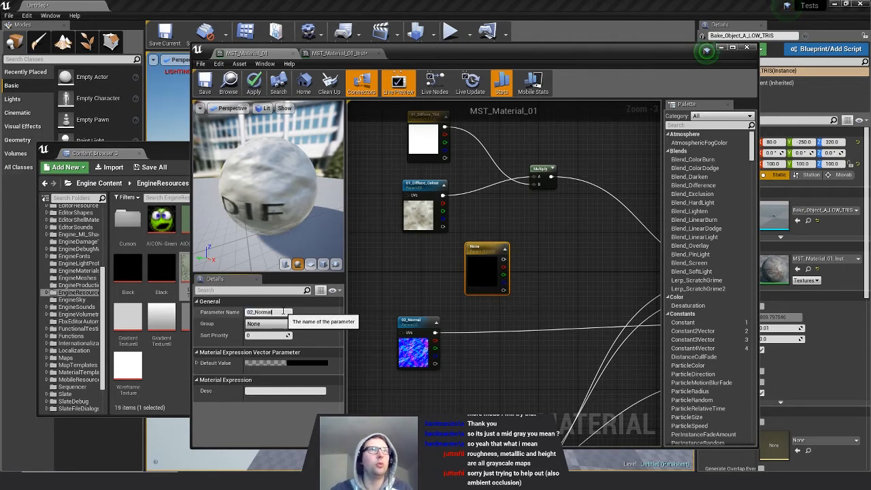
pyautogui.write('02_Normal_Strengt')
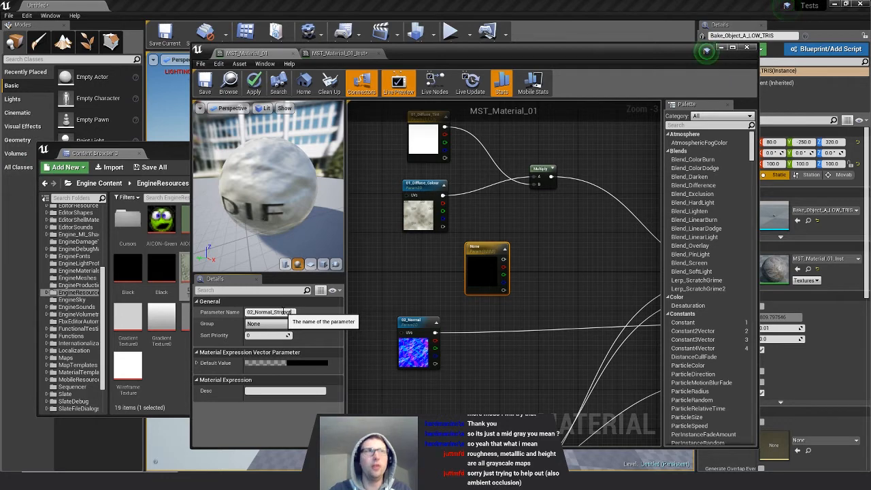
pyautogui.write('h')
pyautogui.press('Return')
pyautogui.click(272, 323)
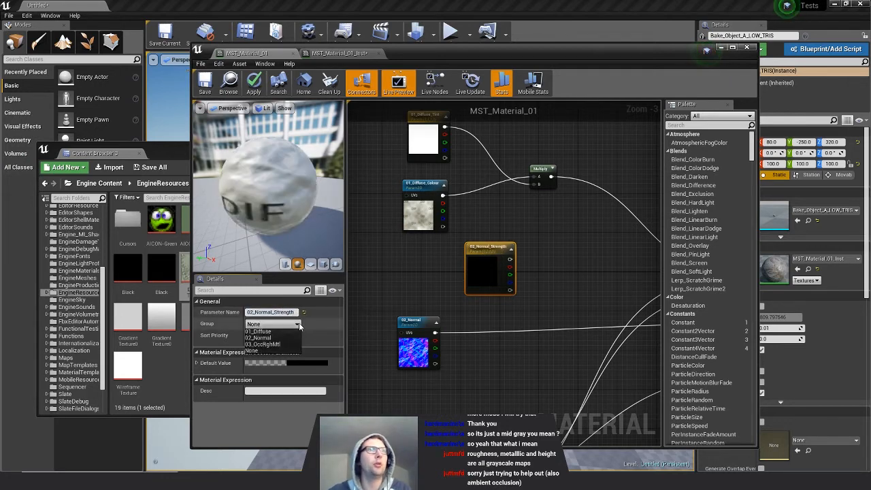
pyautogui.click(265, 338)
# Add a Multiply node fed by 02_Normal in A and 02_Normal_Strength in B, and connect it to the material's Normal input.
pyautogui.click(564, 297)
pyautogui.press('m')
pyautogui.click(553, 281)
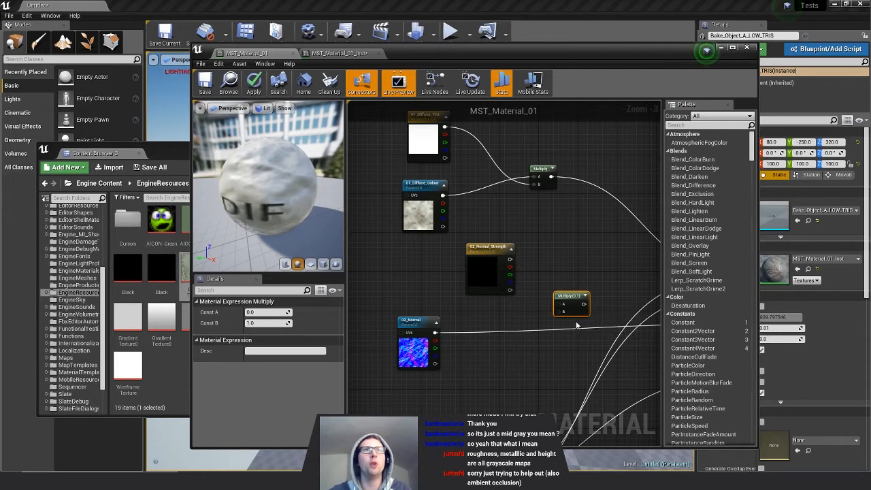
pyautogui.moveTo(511, 259); pyautogui.dragTo(560, 277)
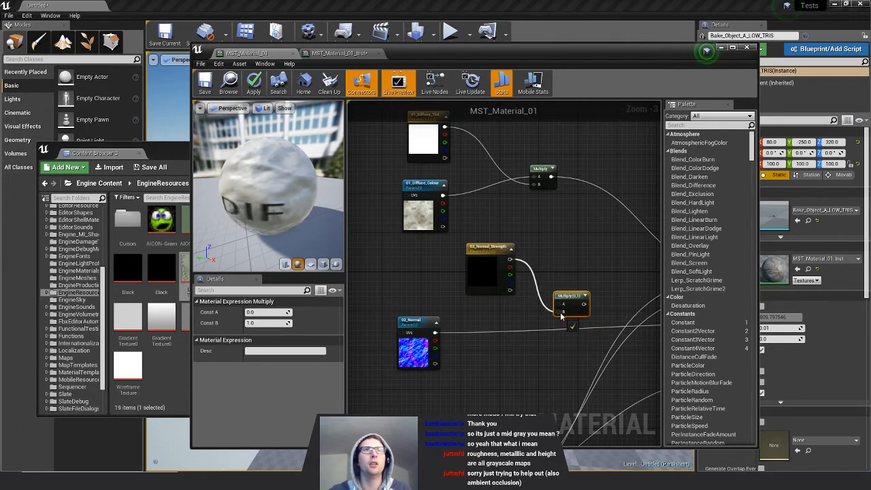
pyautogui.moveTo(559, 315); pyautogui.dragTo(559, 313)
pyautogui.moveTo(435, 332); pyautogui.dragTo(557, 304)
pyautogui.moveTo(576, 338); pyautogui.dragTo(421, 302, button='right')
pyautogui.moveTo(420, 270); pyautogui.dragTo(575, 289)
# Line up 02_Normal_Strength above 02_Normal and move their Multiply node level with the 02_Normal texture node.
pyautogui.moveTo(436, 302); pyautogui.dragTo(569, 313, button='right')
pyautogui.scroll(-1, 586, 301)
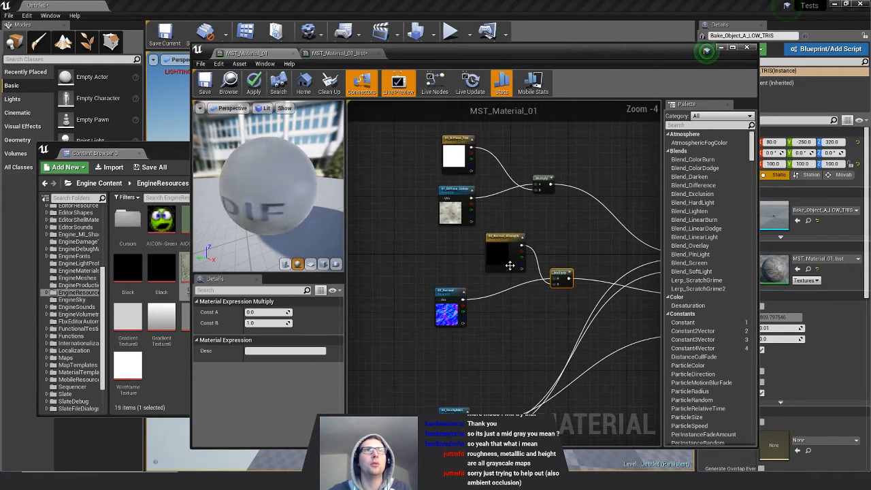
pyautogui.moveTo(509, 265); pyautogui.dragTo(483, 262)
pyautogui.moveTo(563, 279); pyautogui.dragTo(544, 302)
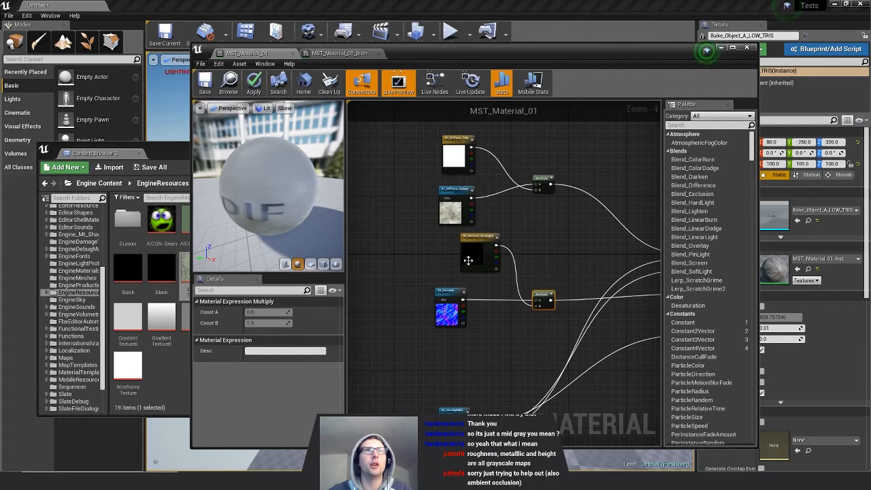
pyautogui.moveTo(480, 259); pyautogui.dragTo(463, 266)
# Set the default colour of 02_Normal_Strength to white and save the master material.
pyautogui.doubleClick(463, 265)
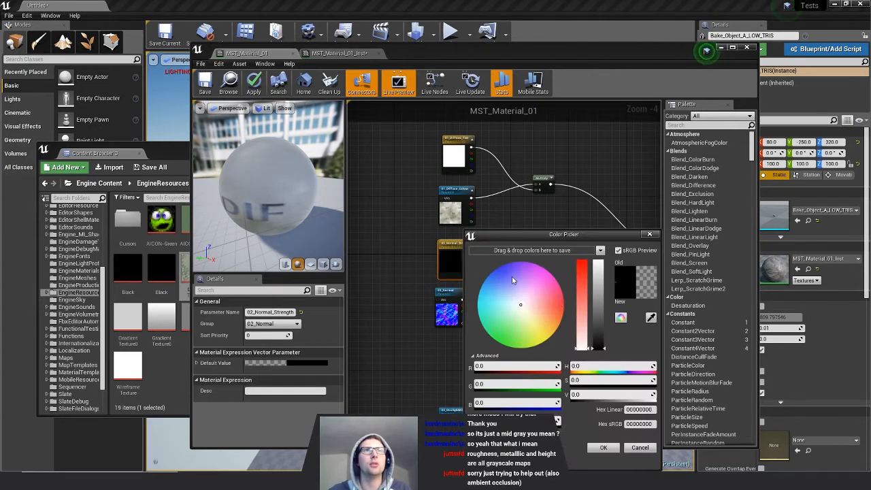
pyautogui.moveTo(599, 272); pyautogui.dragTo(598, 260)
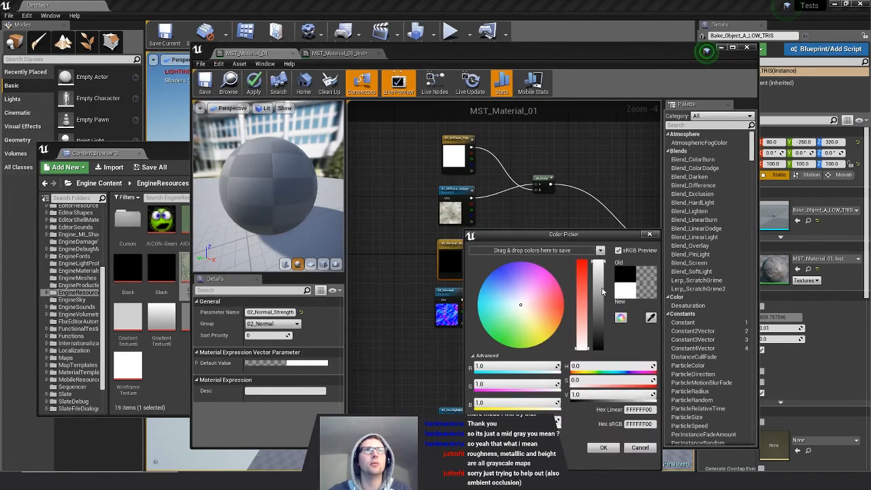
pyautogui.click(608, 448)
pyautogui.moveTo(534, 267); pyautogui.dragTo(516, 271, button='right')
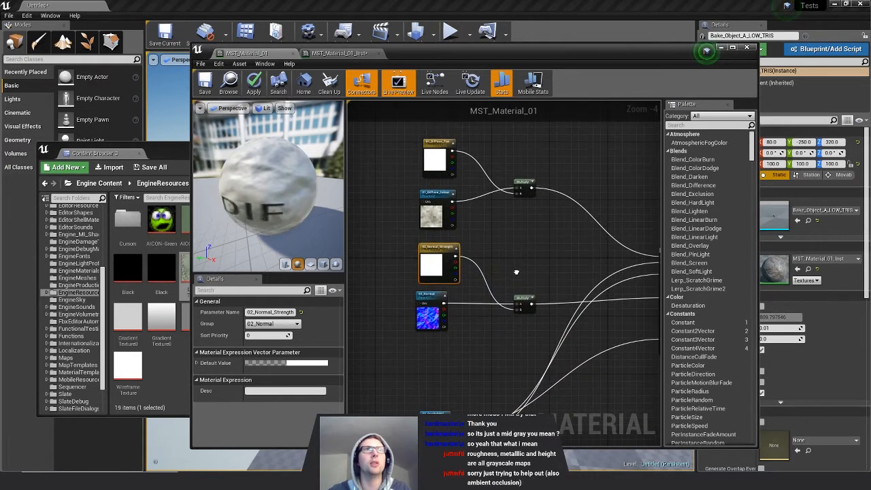
pyautogui.click(516, 271)
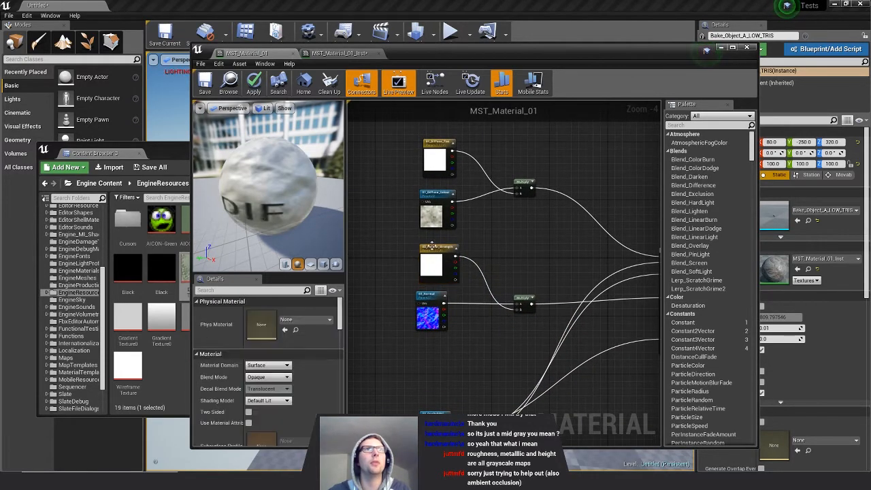
pyautogui.click(206, 83)
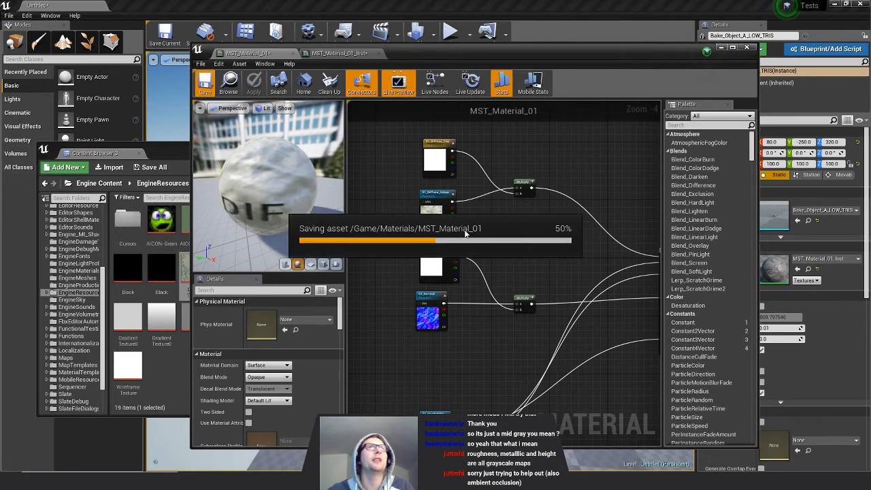
# Open the MST_Material_01_Inst_Inst instance and enable its 01_Diffuse_Colour, 02_Normal and 03_OccRghMtl overrides.
pyautogui.click(167, 154)
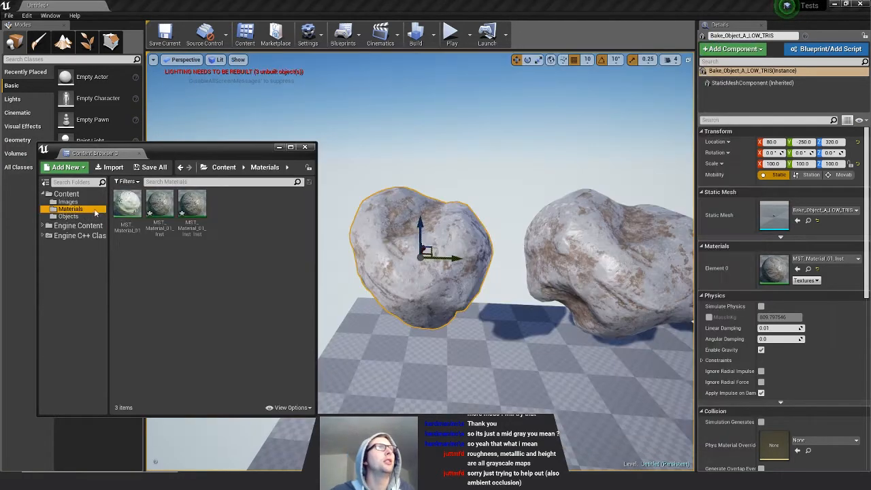
pyautogui.doubleClick(192, 204)
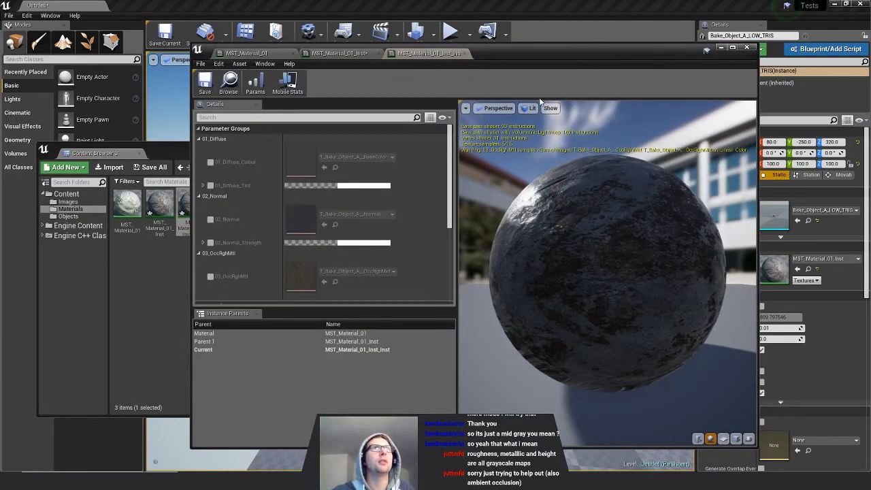
pyautogui.moveTo(489, 56); pyautogui.dragTo(560, 66)
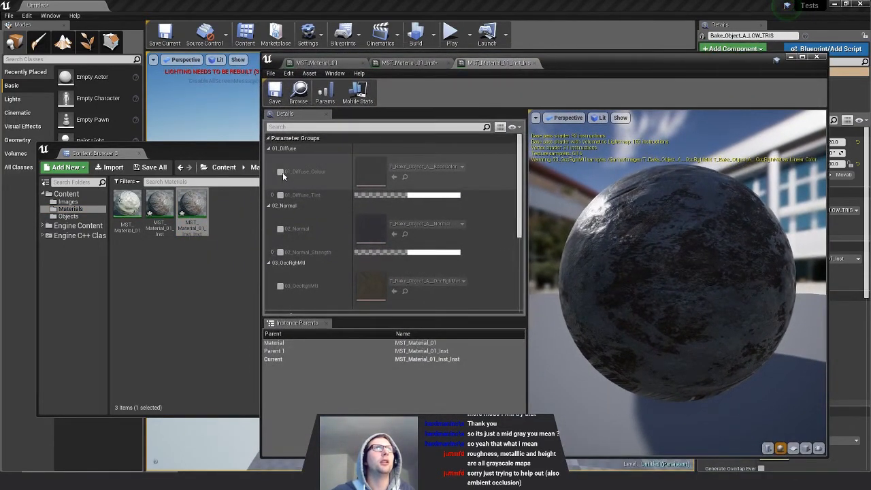
pyautogui.click(280, 171)
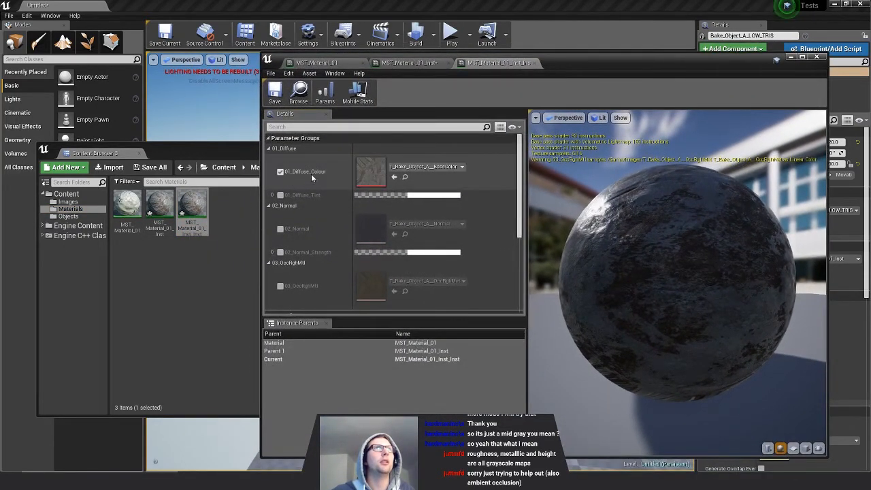
pyautogui.click(280, 229)
pyautogui.click(280, 286)
pyautogui.moveTo(577, 68); pyautogui.dragTo(505, 60)
pyautogui.moveTo(546, 213); pyautogui.dragTo(493, 214)
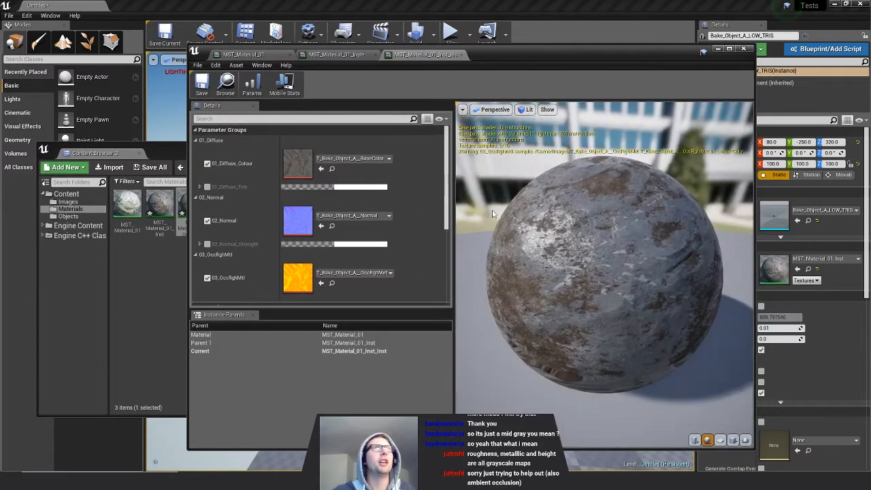
# Shrink the material instance editor window and place it beside the rocks, with both textured rocks in the level view.
pyautogui.moveTo(596, 54); pyautogui.dragTo(328, 242)
pyautogui.moveTo(448, 300); pyautogui.dragTo(378, 300)
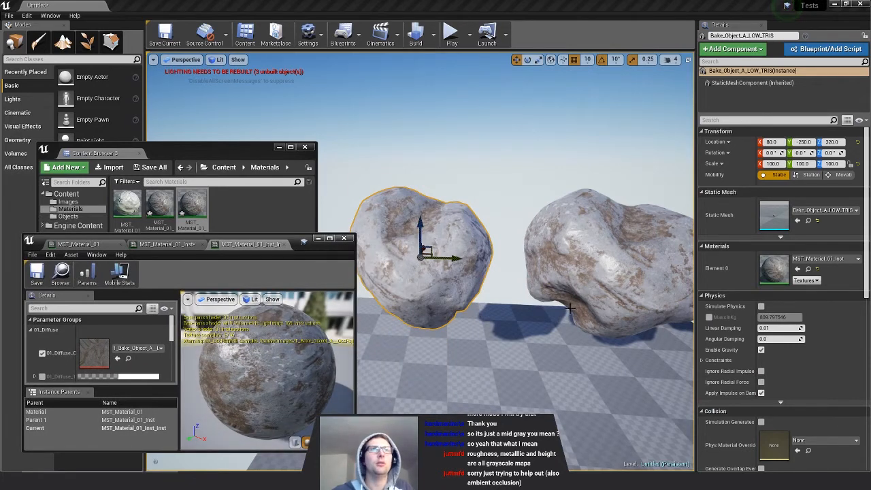
pyautogui.moveTo(569, 308)
pyautogui.mouseDown(button='right')
pyautogui.moveTo(554, 307)
pyautogui.moveTo(592, 310)
pyautogui.moveTo(573, 308)
pyautogui.mouseUp(button='right')
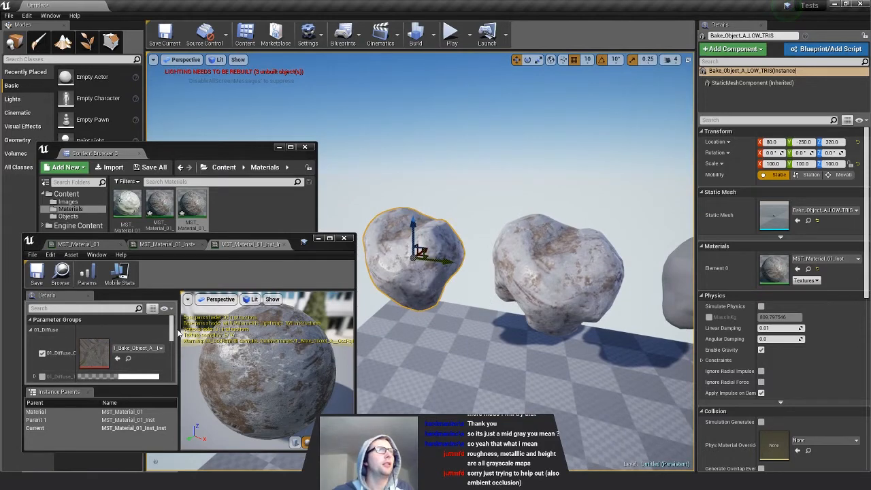
# Enable the 01_Diffuse_Tint override on MST_Material_01_Inst_Inst and set it to crimson, R 1.0, G 0.0, B about 0.09.
pyautogui.moveTo(173, 333)
pyautogui.mouseDown()
pyautogui.moveTo(174, 348)
pyautogui.moveTo(175, 336)
pyautogui.mouseUp()
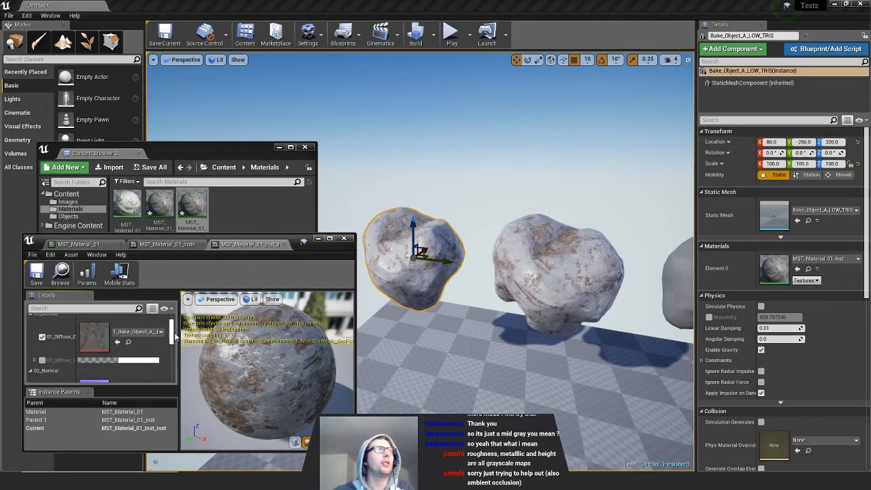
pyautogui.click(133, 363)
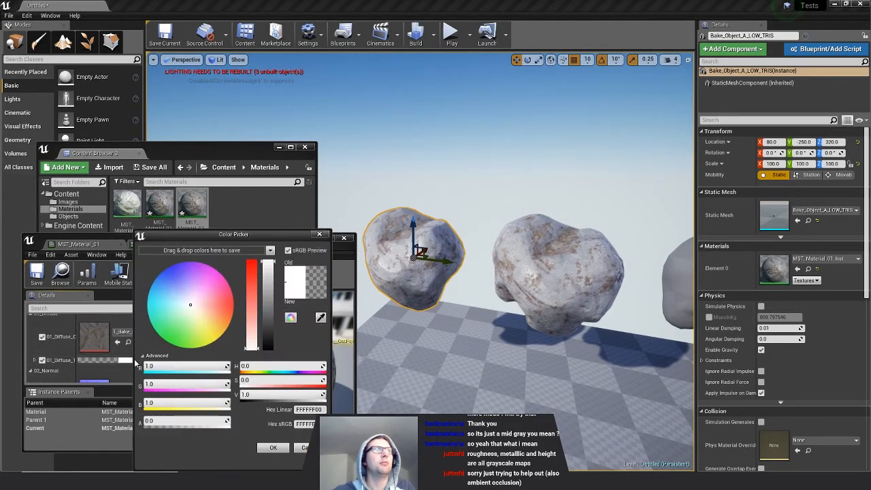
pyautogui.moveTo(200, 297); pyautogui.dragTo(221, 302)
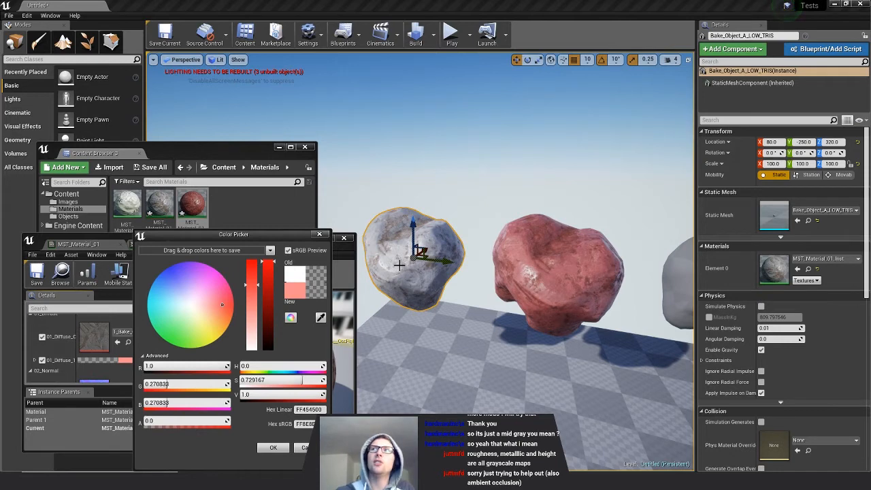
pyautogui.doubleClick(164, 205)
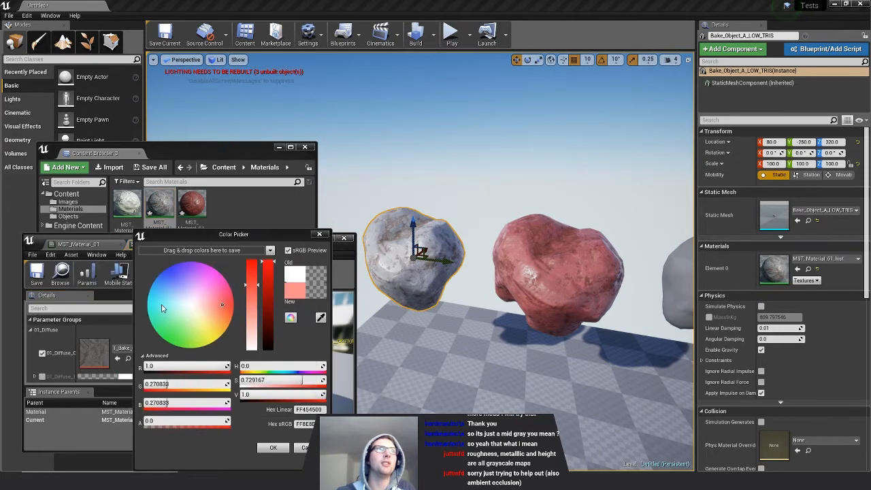
pyautogui.doubleClick(192, 204)
pyautogui.moveTo(218, 321); pyautogui.dragTo(236, 305)
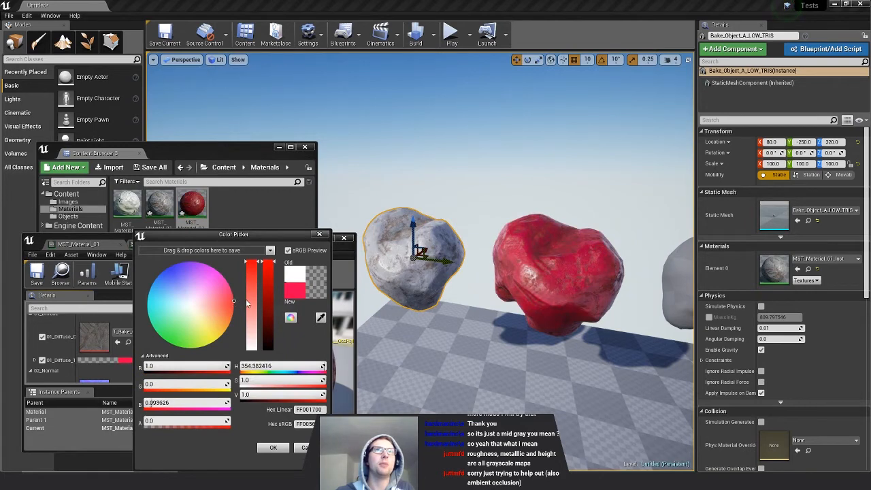
pyautogui.click(273, 447)
# Set 02_Normal_Strength on MST_Material_01_Inst_Inst to light orange, R 1.0, G about 0.75, B about 0.40, checking the effect on the red rock.
pyautogui.scroll(-3, 43, 367)
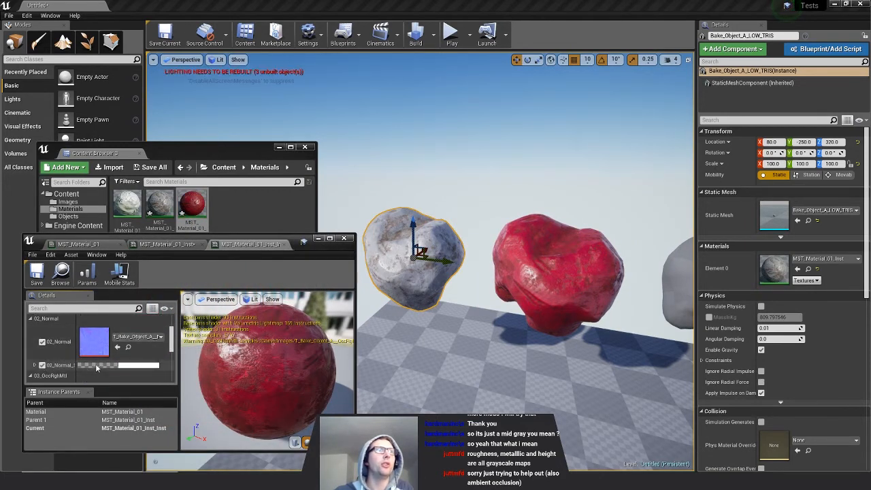
pyautogui.click(129, 366)
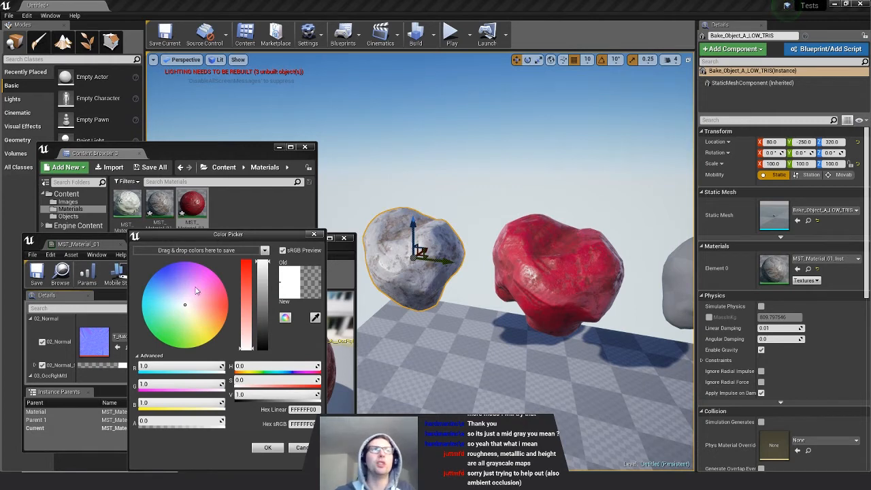
pyautogui.moveTo(192, 301); pyautogui.dragTo(166, 275)
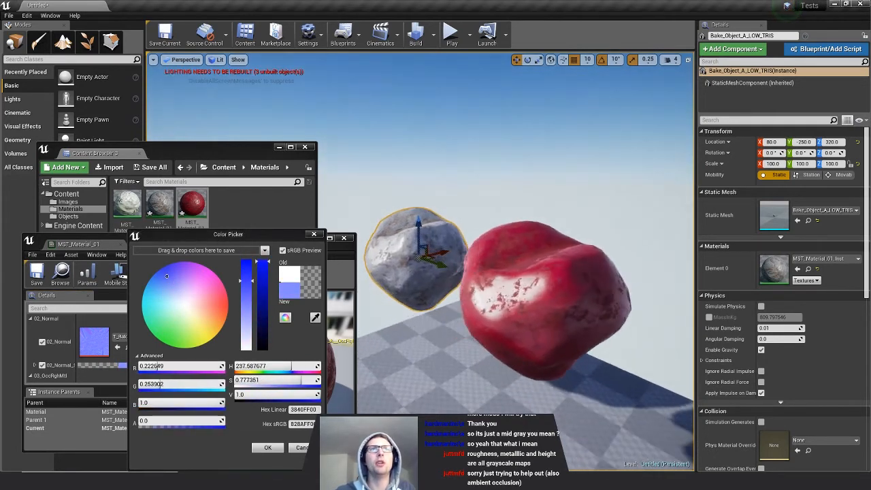
pyautogui.moveTo(476, 272); pyautogui.dragTo(497, 286, button='right')
pyautogui.moveTo(542, 313)
pyautogui.mouseDown(button='right')
pyautogui.moveTo(531, 311)
pyautogui.moveTo(542, 314)
pyautogui.mouseUp(button='right')
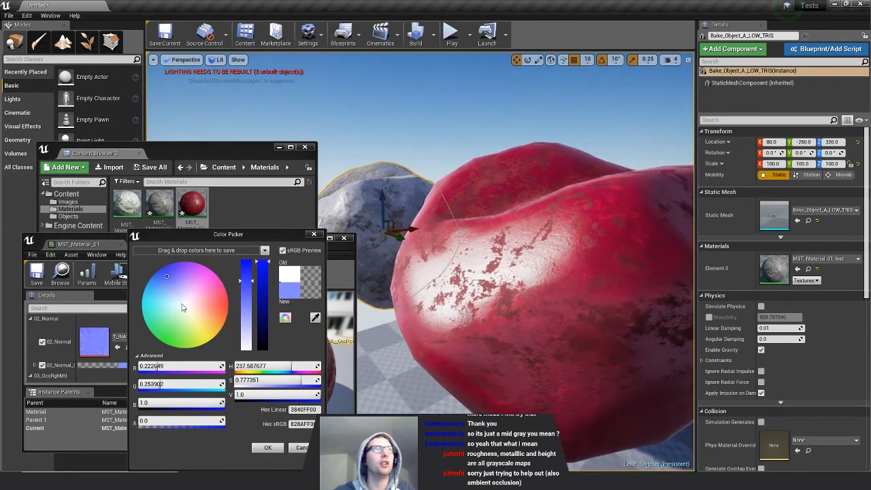
pyautogui.moveTo(182, 308); pyautogui.dragTo(206, 319)
pyautogui.press('s')
pyautogui.moveTo(495, 333); pyautogui.dragTo(527, 321, button='right')
pyautogui.press('a')
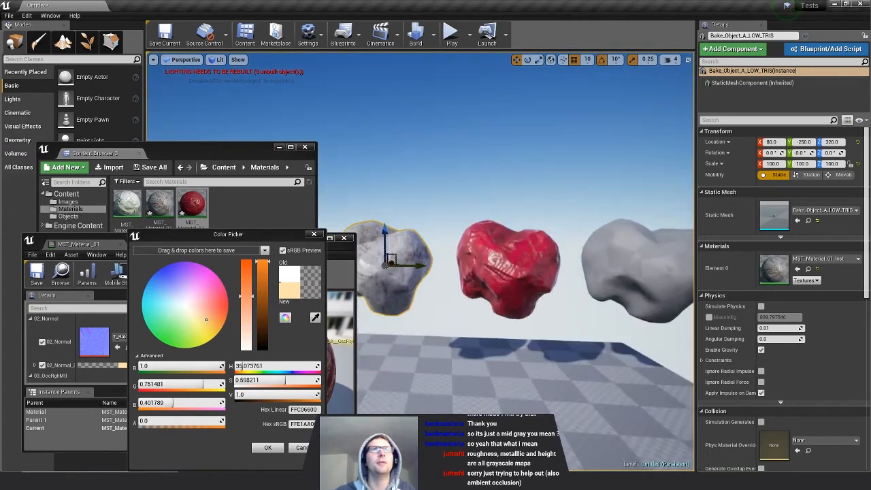
pyautogui.moveTo(366, 255); pyautogui.dragTo(361, 254, button='right')
pyautogui.click(265, 447)
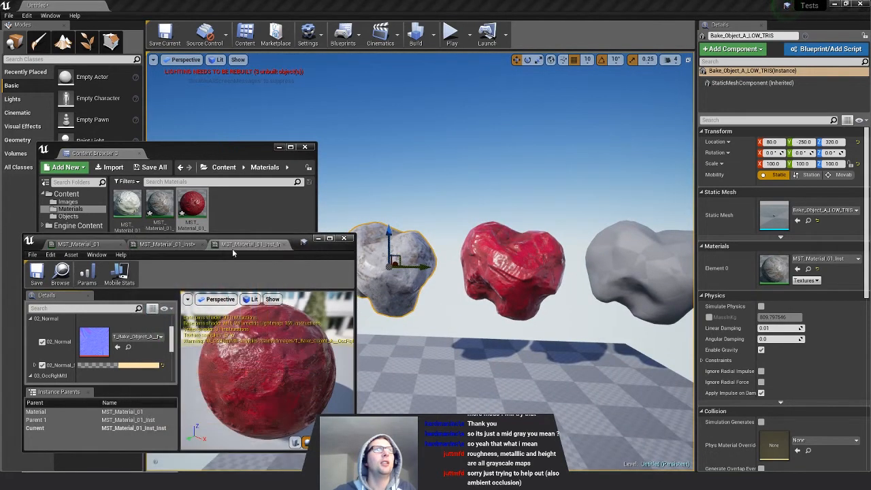
# Enlarge the instance editor window to review its parameter groups, and close both material instance editors.
pyautogui.moveTo(233, 253); pyautogui.dragTo(454, 141)
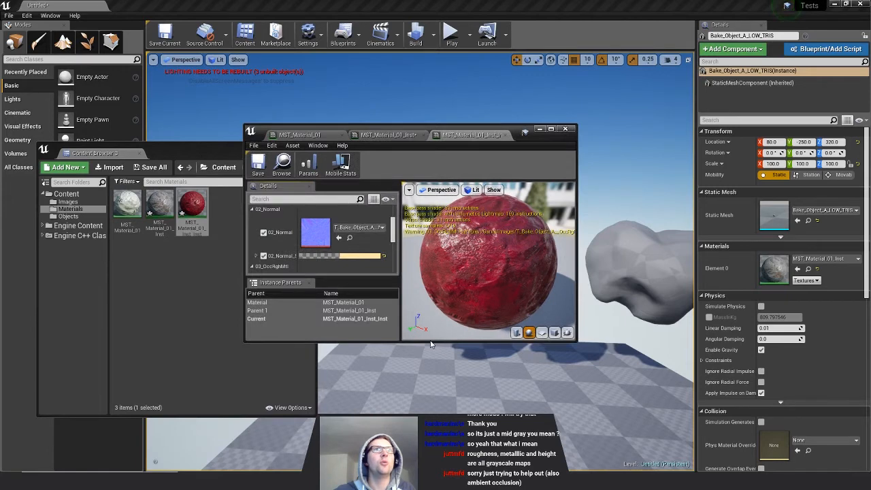
pyautogui.moveTo(425, 341); pyautogui.dragTo(425, 435)
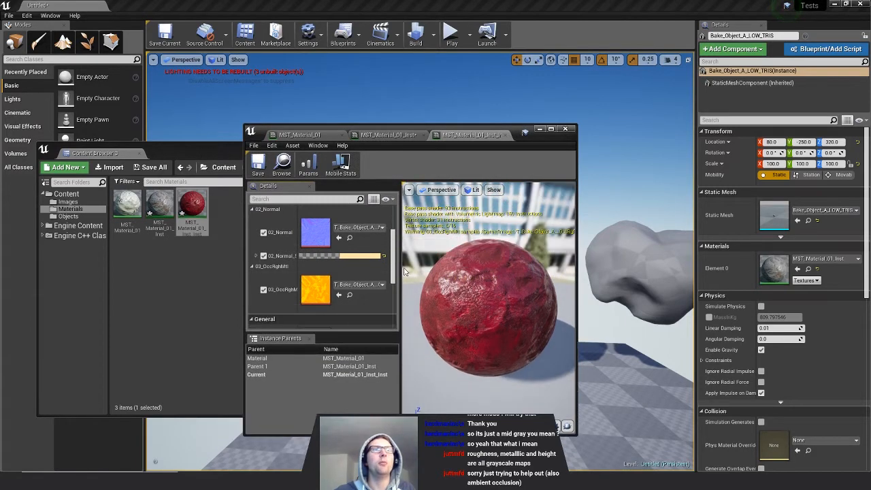
pyautogui.scroll(-3, 396, 284)
pyautogui.scroll(5, 395, 285)
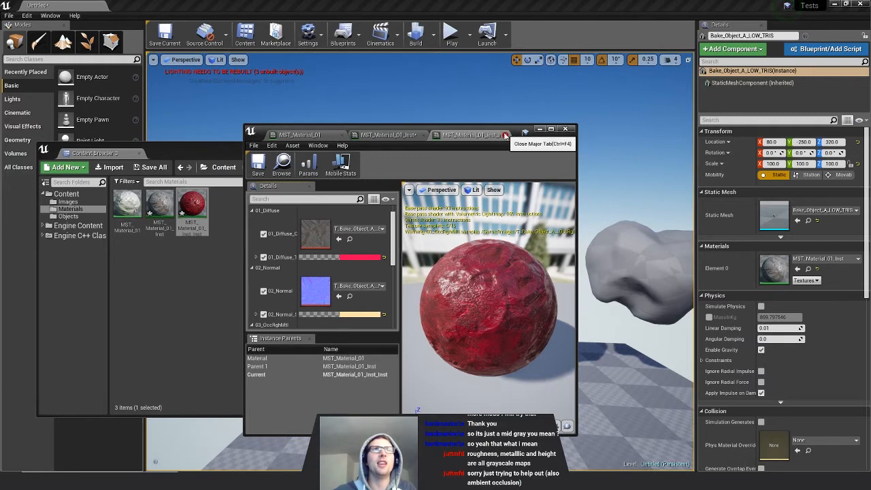
pyautogui.click(502, 136)
pyautogui.click(432, 135)
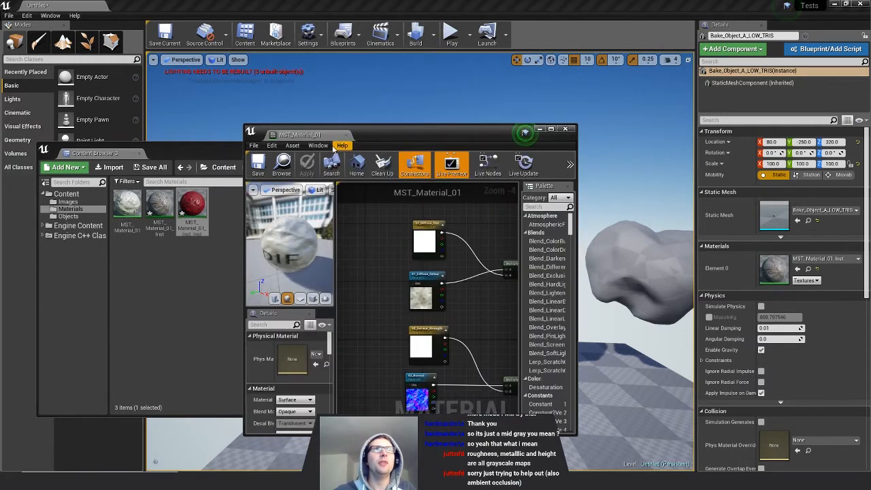
# Move the 03_OccRghMtl node up beneath 02_Normal and realign the material result node and the normal Multiply node.
pyautogui.scroll(-3, 460, 313)
pyautogui.click(370, 332)
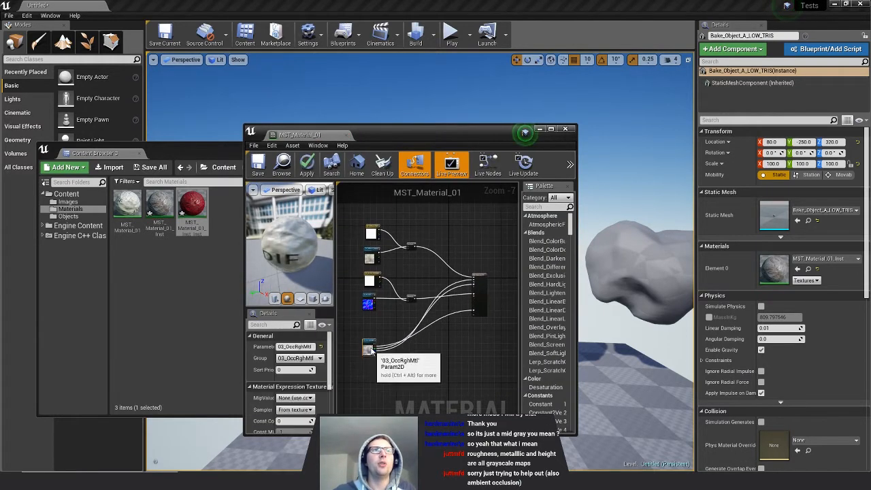
pyautogui.moveTo(481, 303); pyautogui.dragTo(484, 292)
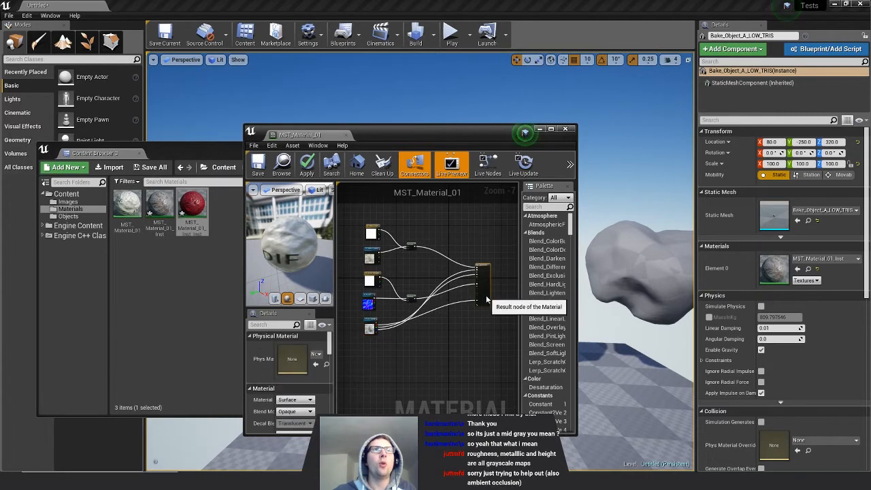
pyautogui.click(410, 301)
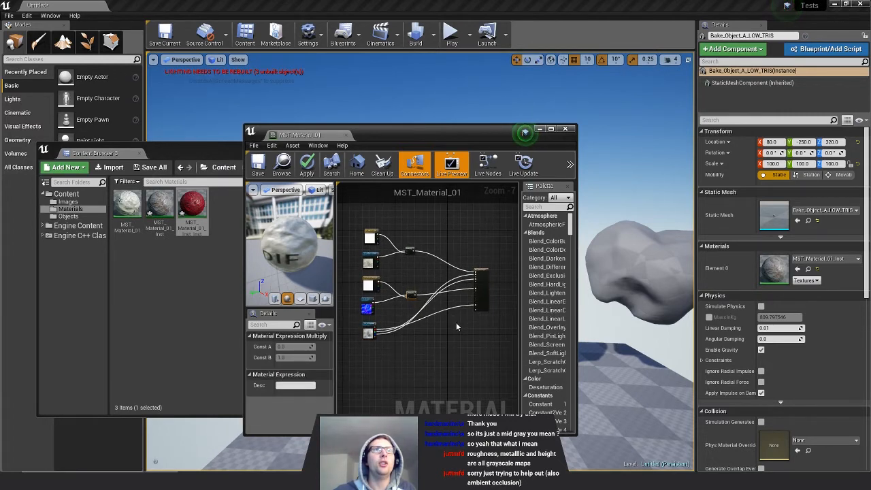
# Reposition and widen the MST_Material_01 editor window, with the parameter nodes, Multiply nodes and result node in view.
pyautogui.moveTo(436, 146); pyautogui.dragTo(228, 129)
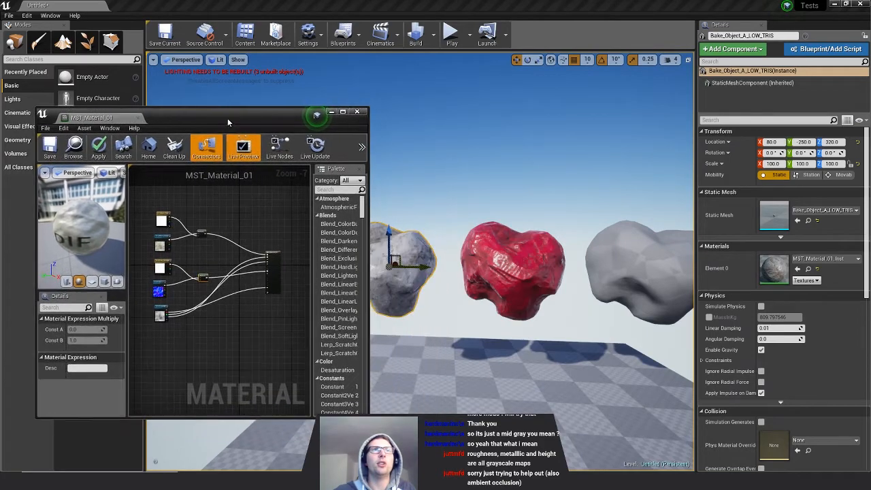
pyautogui.press('f')
pyautogui.moveTo(316, 114); pyautogui.dragTo(377, 112)
pyautogui.moveTo(596, 320)
pyautogui.mouseDown(button='right')
pyautogui.moveTo(611, 321)
pyautogui.moveTo(615, 344)
pyautogui.moveTo(607, 309)
pyautogui.mouseUp(button='right')
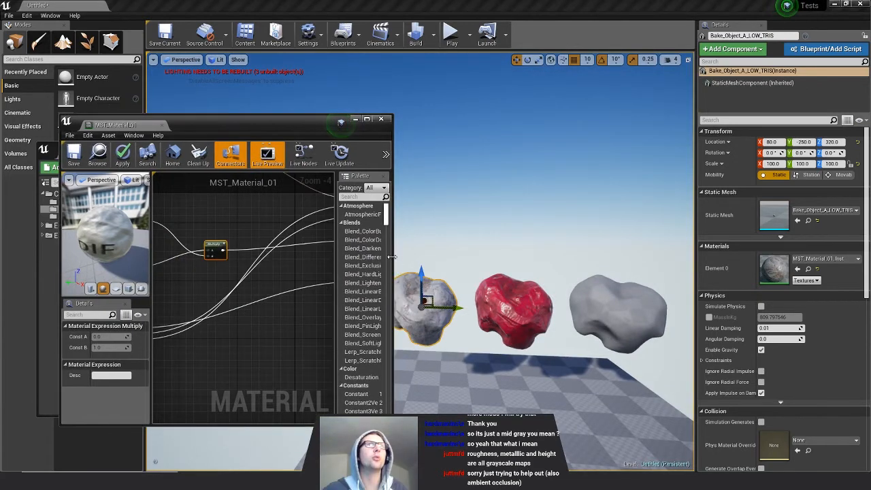
pyautogui.moveTo(392, 257); pyautogui.dragTo(548, 259)
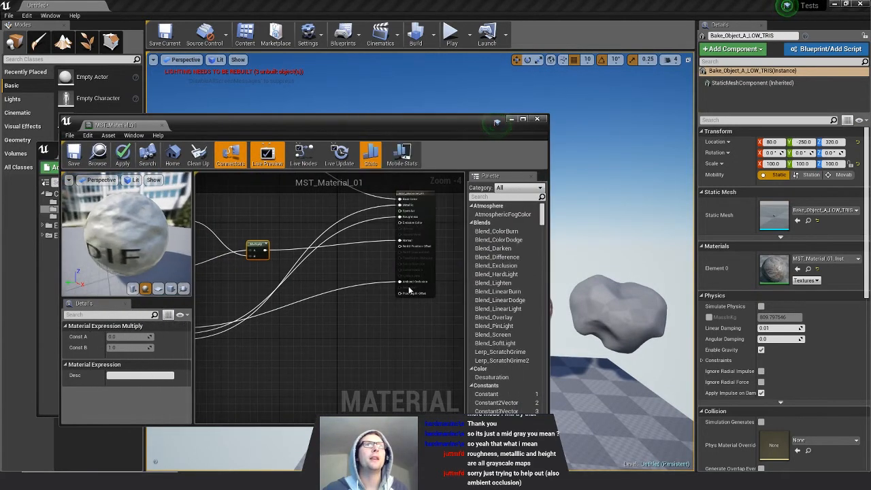
pyautogui.moveTo(358, 282); pyautogui.dragTo(423, 293, button='right')
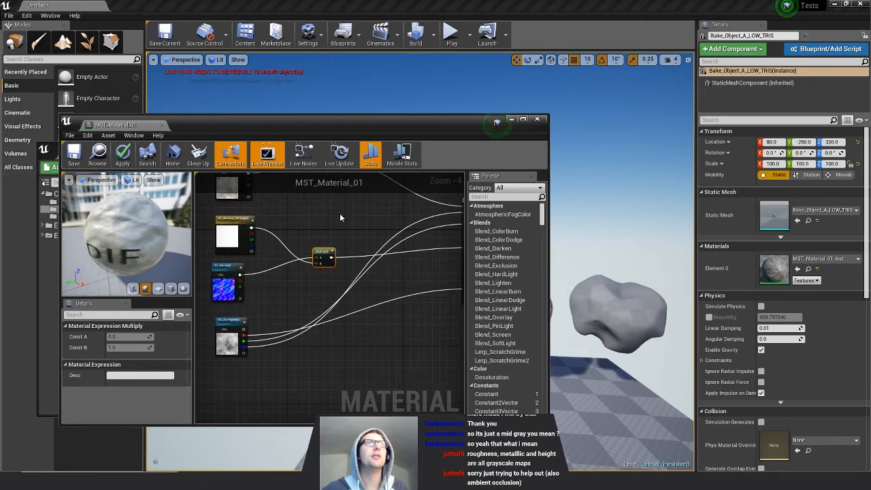
pyautogui.click(249, 235)
pyautogui.moveTo(353, 223); pyautogui.dragTo(344, 276, button='right')
pyautogui.click(345, 276)
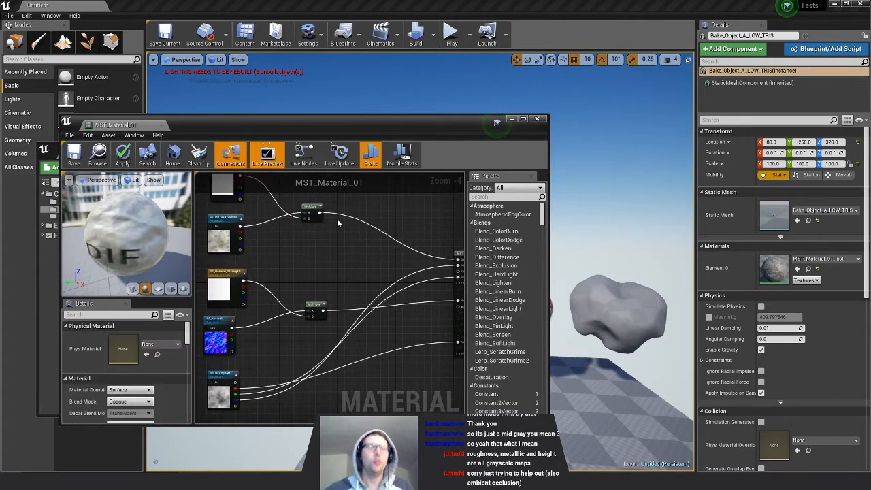
pyautogui.press('c')
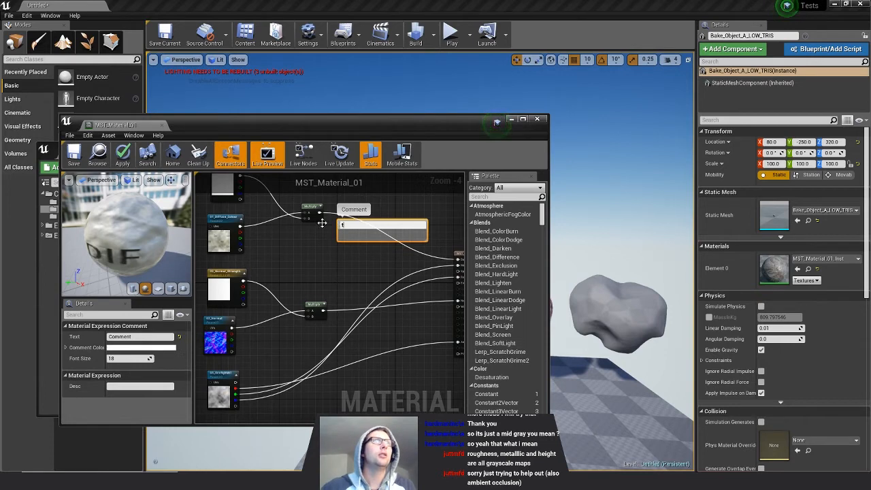
pyautogui.click(341, 270)
pyautogui.click(340, 222)
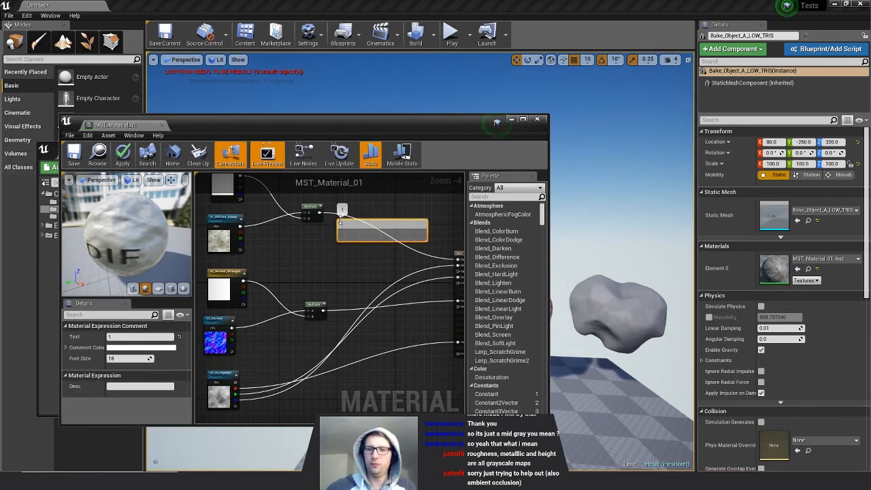
pyautogui.press('Delete')
# Add a vector parameter to the master material and place it in the free space above the result node.
pyautogui.rightClick(334, 245)
pyautogui.write('vect')
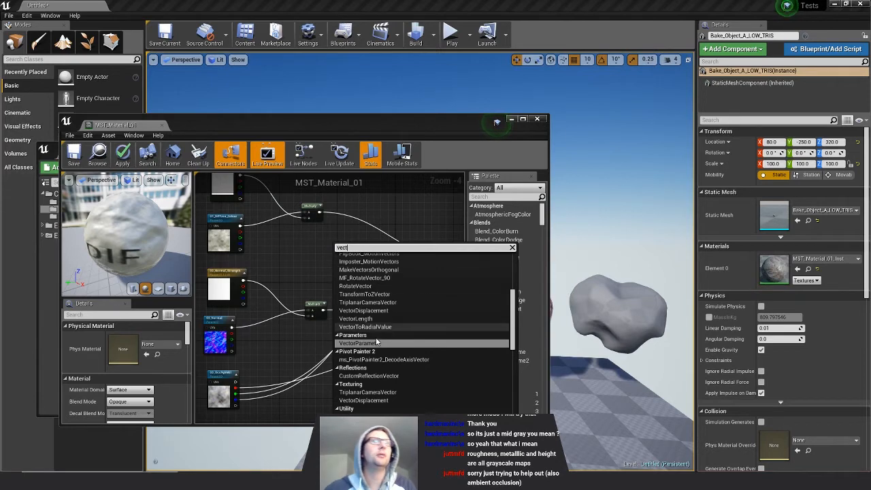
pyautogui.click(375, 344)
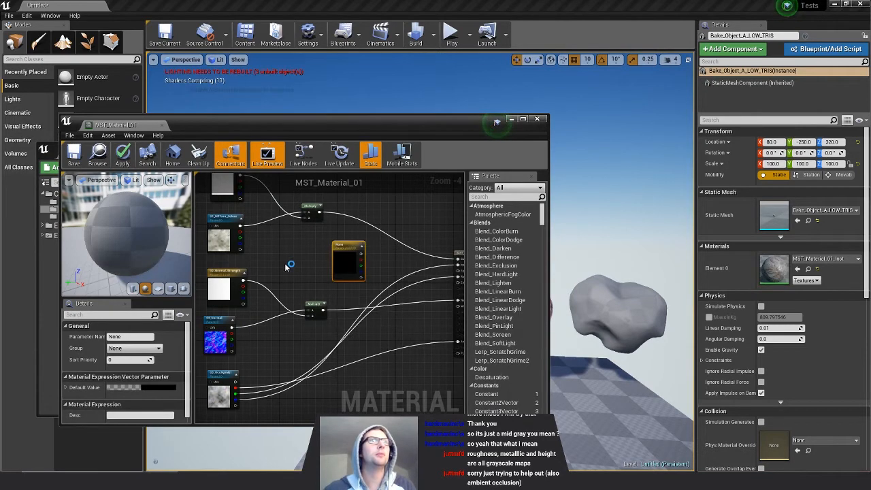
pyautogui.moveTo(288, 265); pyautogui.dragTo(265, 311, button='right')
pyautogui.moveTo(323, 308); pyautogui.dragTo(343, 239)
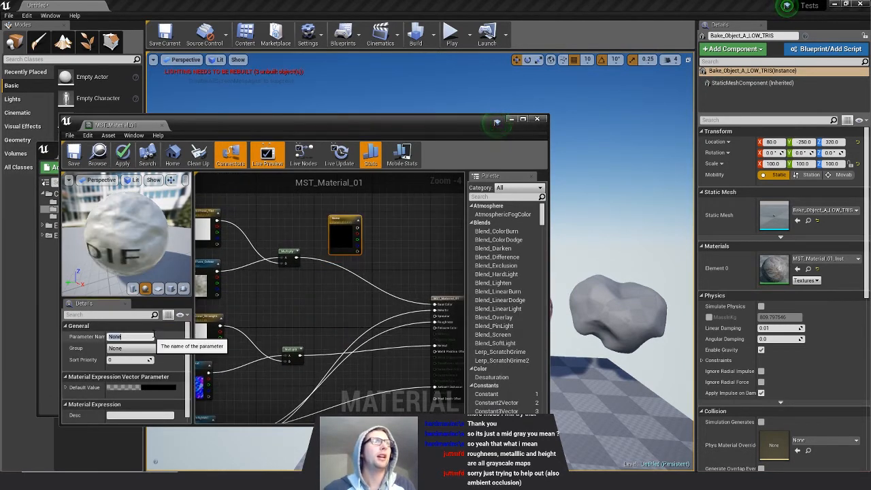
# Name the new vector parameter 04_Emissive and assign it to a new group called 04_Emissive.
pyautogui.click(155, 336)
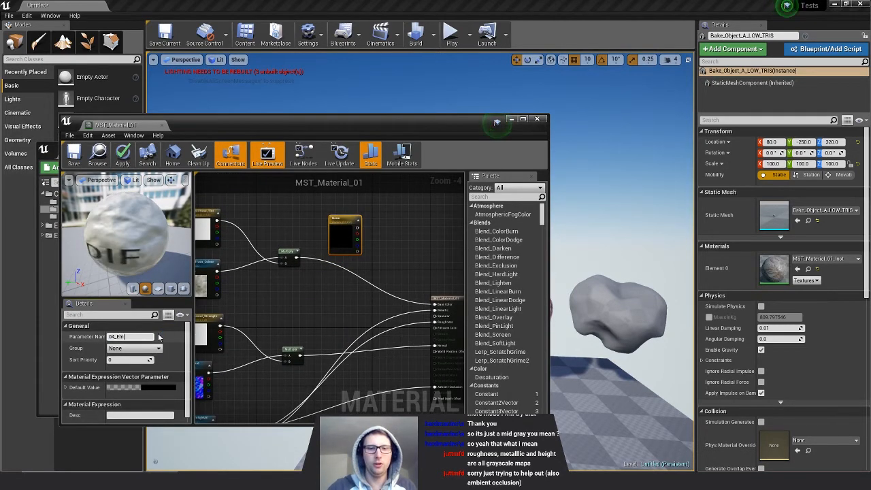
pyautogui.write('04_Emissive')
pyautogui.press('Return')
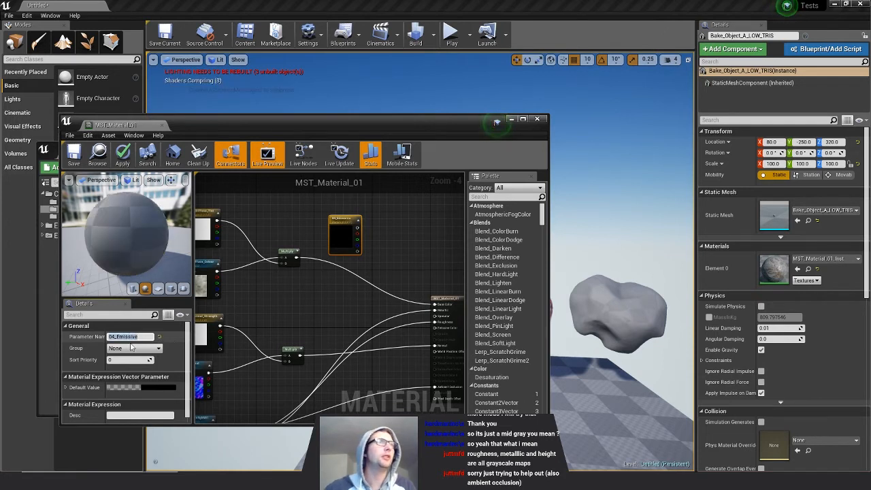
pyautogui.click(132, 347)
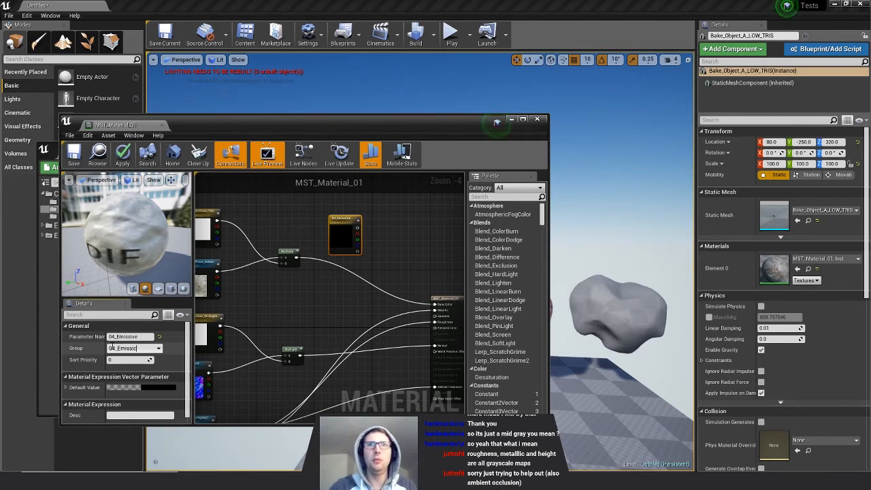
pyautogui.press('Return')
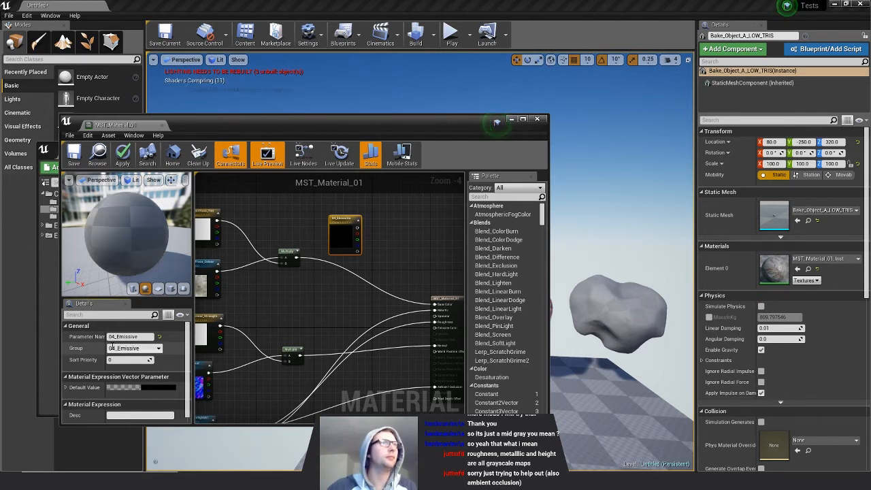
# Rename the 04_Emissive parameter as 04_Emissive_Tint and shift its node slightly up from the diffuse wires.
pyautogui.moveTo(342, 276); pyautogui.dragTo(305, 291, button='right')
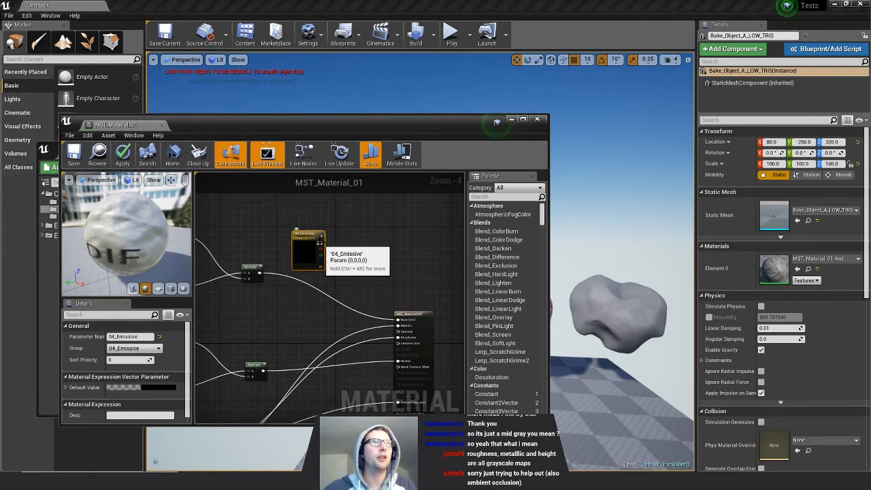
pyautogui.moveTo(320, 242); pyautogui.dragTo(366, 254)
pyautogui.click(297, 255)
pyautogui.moveTo(301, 258); pyautogui.dragTo(291, 242)
pyautogui.moveTo(323, 266); pyautogui.dragTo(350, 260, button='right')
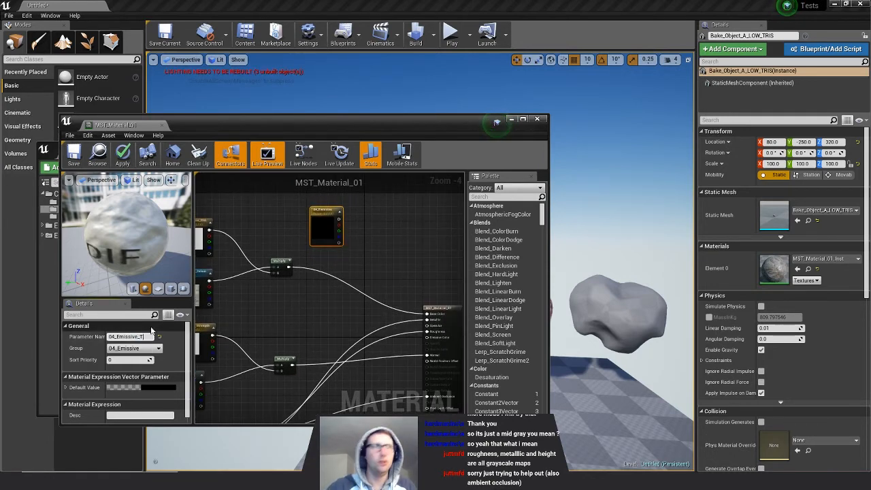
pyautogui.moveTo(366, 247); pyautogui.dragTo(351, 252, button='right')
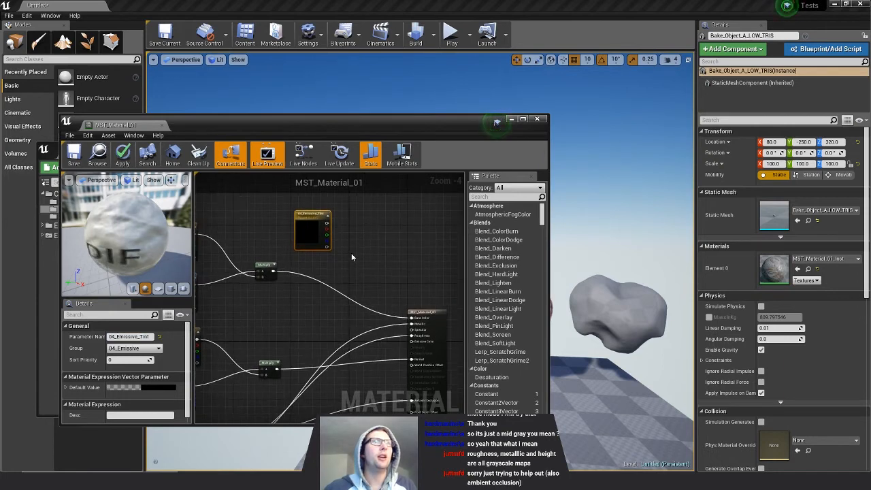
# Add a Constant converted to a scalar parameter and place it directly beneath the repositioned 04_Emissive_Tint node.
pyautogui.rightClick(352, 254)
pyautogui.write('cons')
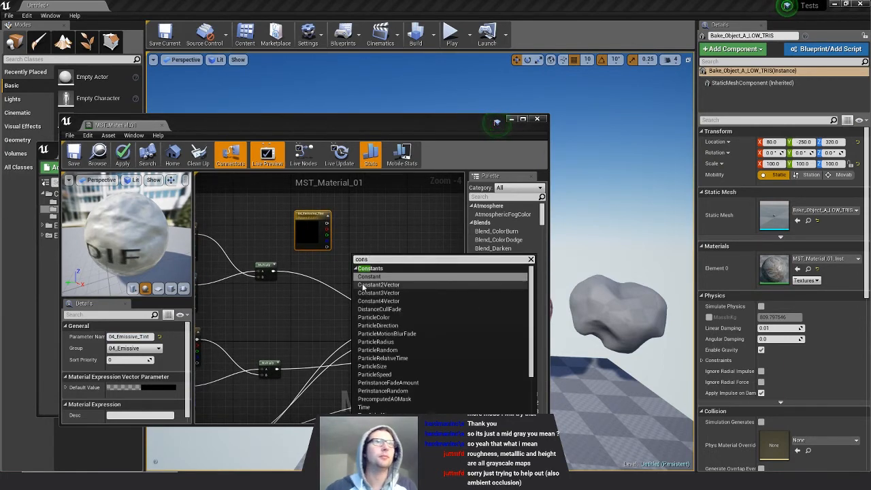
pyautogui.click(374, 277)
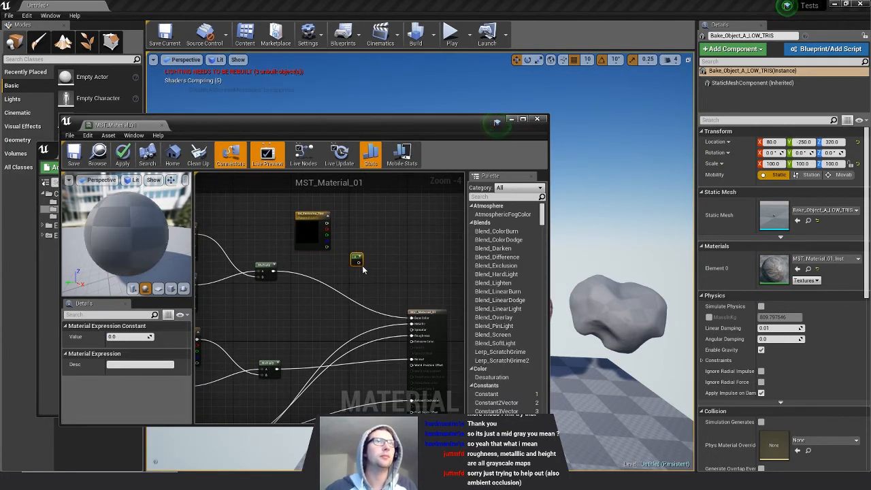
pyautogui.moveTo(357, 258); pyautogui.dragTo(354, 274)
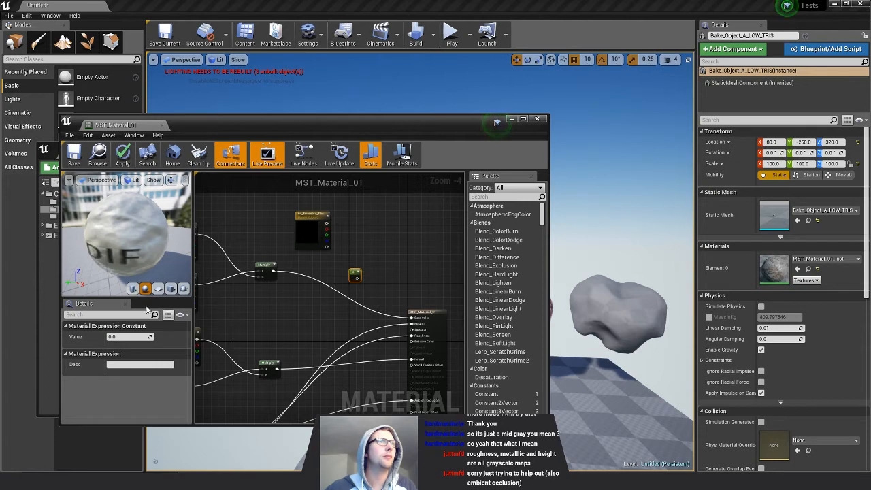
pyautogui.rightClick(355, 273)
pyautogui.click(371, 278)
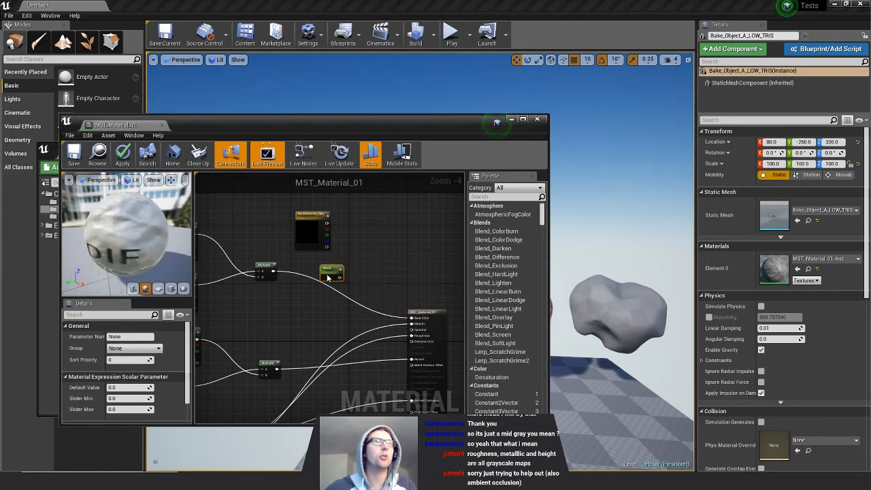
pyautogui.moveTo(311, 239); pyautogui.dragTo(340, 243)
pyautogui.moveTo(329, 275); pyautogui.dragTo(332, 268)
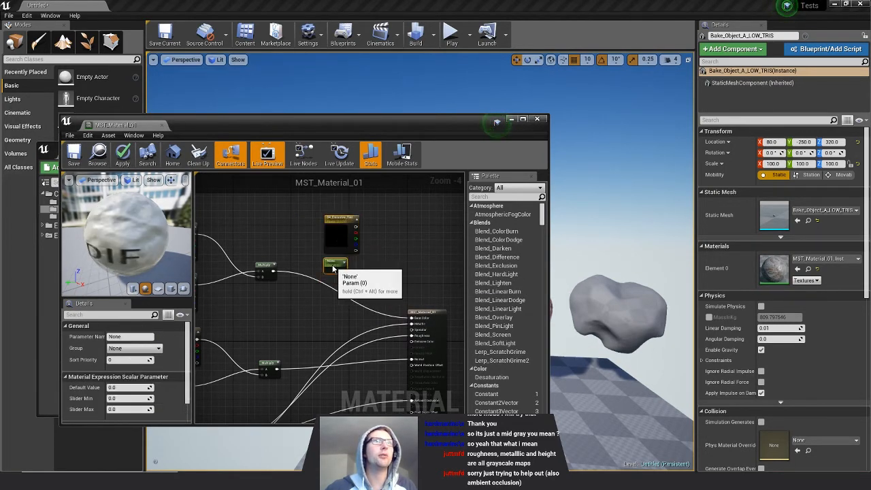
# Name the new scalar parameter 04_Emissive_Strength and assign it to the existing 04_Emissive group.
pyautogui.moveTo(333, 268); pyautogui.dragTo(349, 266, button='right')
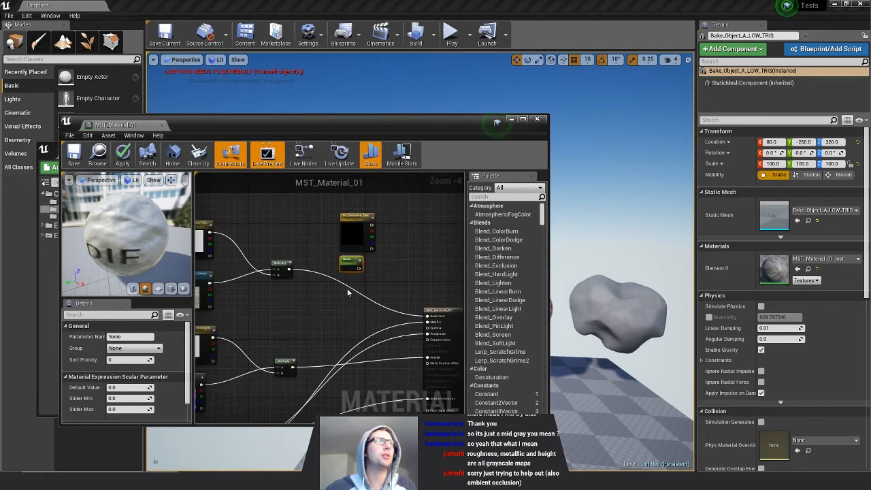
pyautogui.click(129, 337)
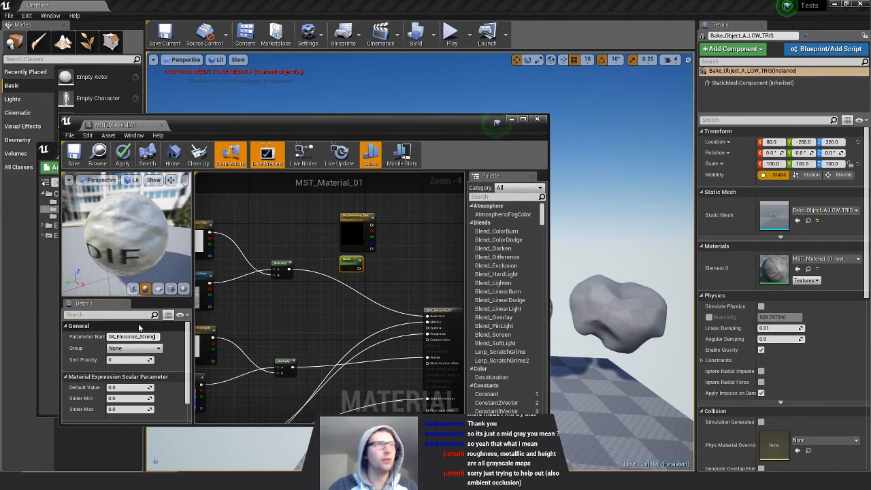
pyautogui.press('Return')
pyautogui.click(134, 348)
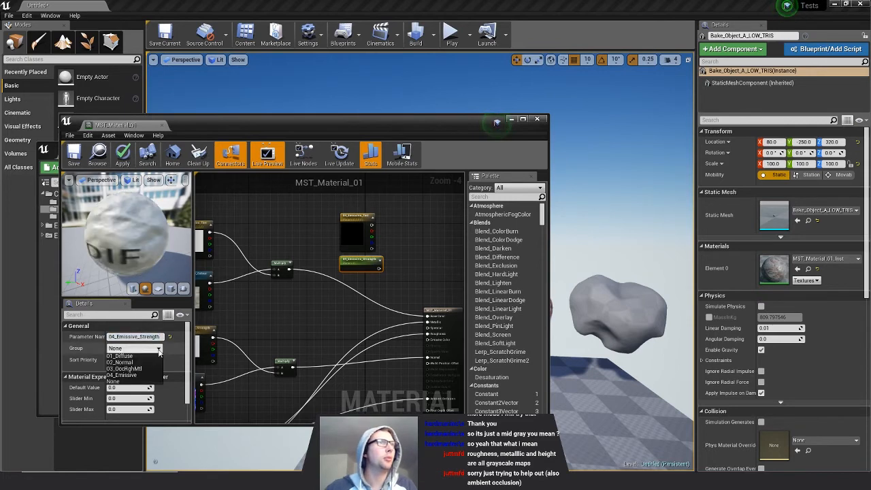
pyautogui.click(122, 375)
# Multiply 04_Emissive_Strength with the 04_Emissive_Tint colour and connect the result to the material's Emissive Color input.
pyautogui.scroll(2, 381, 286)
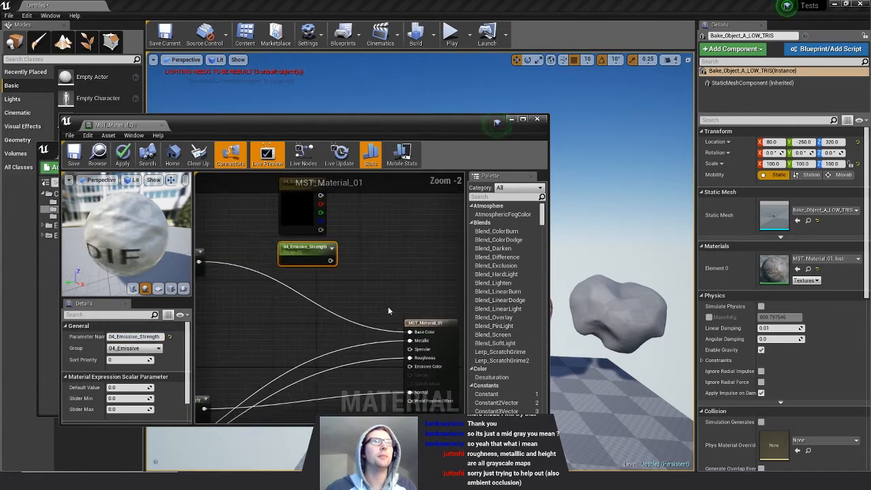
pyautogui.click(410, 284)
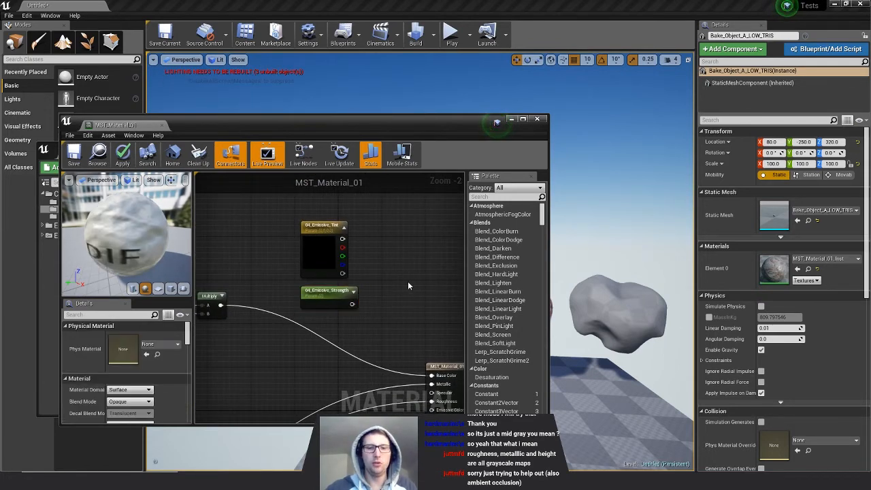
pyautogui.click(408, 284)
pyautogui.moveTo(352, 303); pyautogui.dragTo(412, 294)
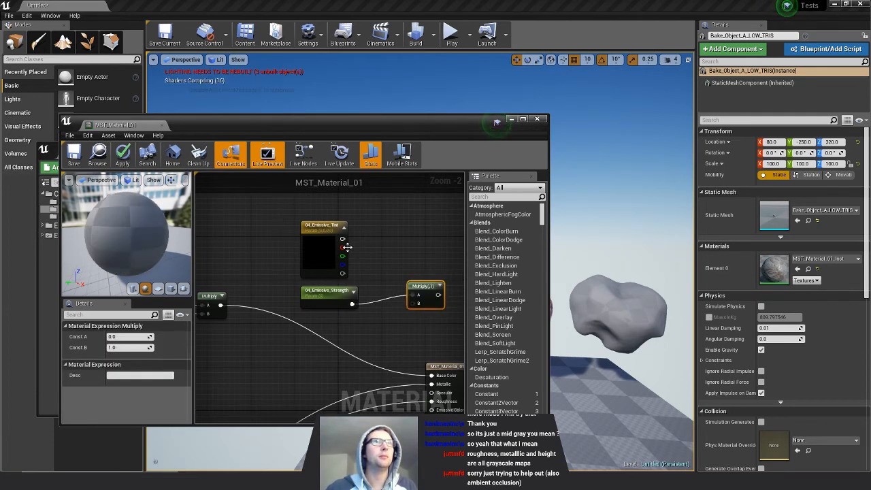
pyautogui.moveTo(342, 239); pyautogui.dragTo(418, 303)
pyautogui.moveTo(437, 336); pyautogui.dragTo(393, 292, button='right')
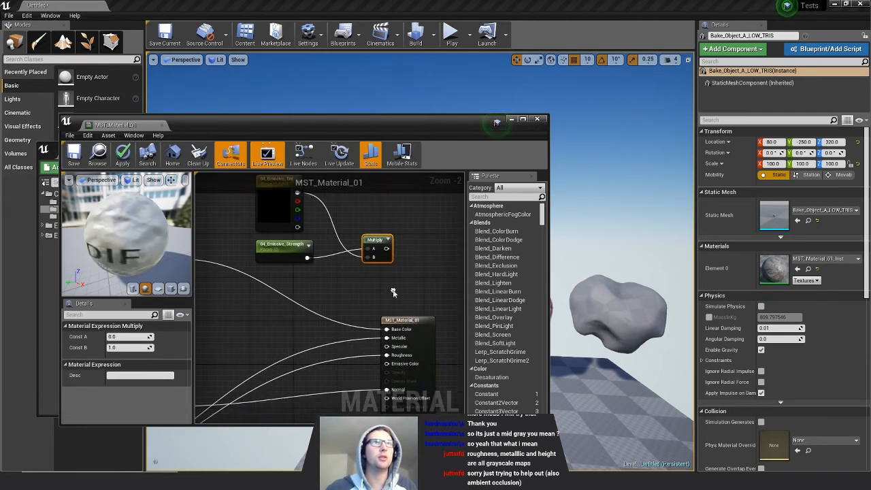
pyautogui.moveTo(386, 248); pyautogui.dragTo(395, 364)
# Move the two emissive parameters away from the result node and place their Multiply node close beside them.
pyautogui.scroll(-2, 329, 301)
pyautogui.moveTo(328, 300); pyautogui.dragTo(397, 293, button='right')
pyautogui.moveTo(398, 211); pyautogui.dragTo(332, 244)
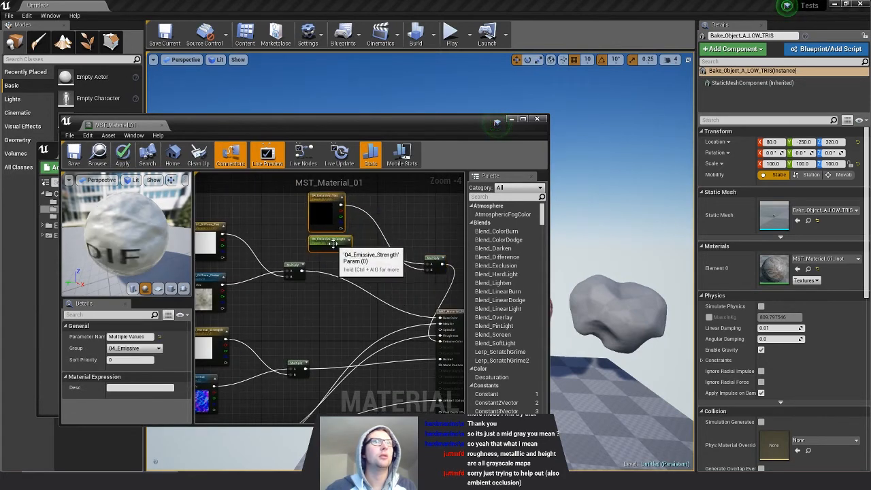
pyautogui.moveTo(435, 265); pyautogui.dragTo(380, 228)
pyautogui.click(361, 254)
# Set a maximum slider value for the 04_Emissive_Strength parameter.
pyautogui.click(331, 244)
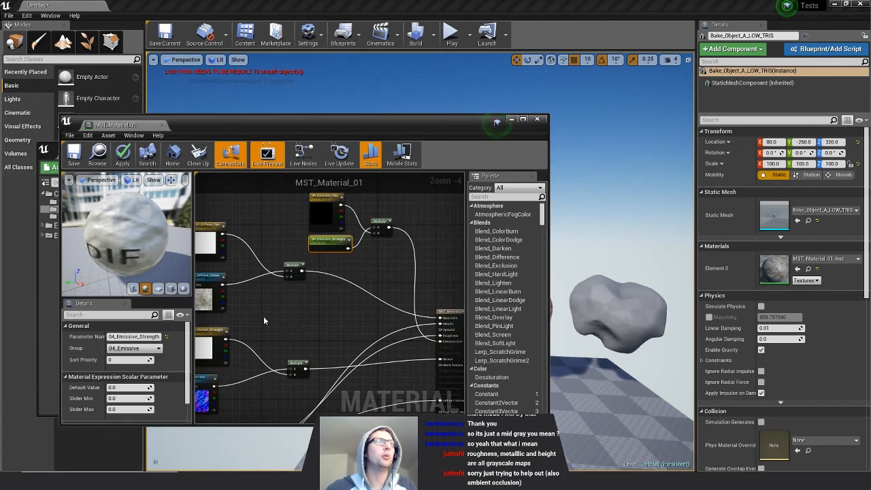
pyautogui.scroll(-2, 153, 360)
pyautogui.scroll(3, 391, 216)
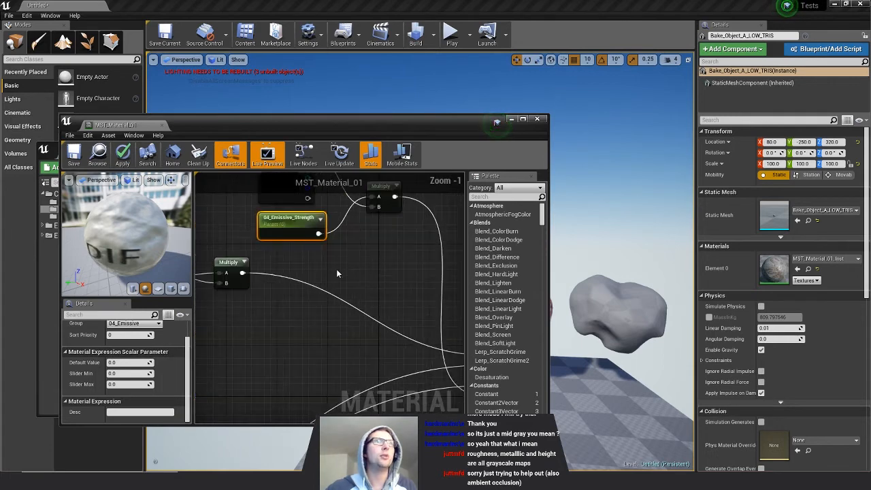
pyautogui.click(119, 385)
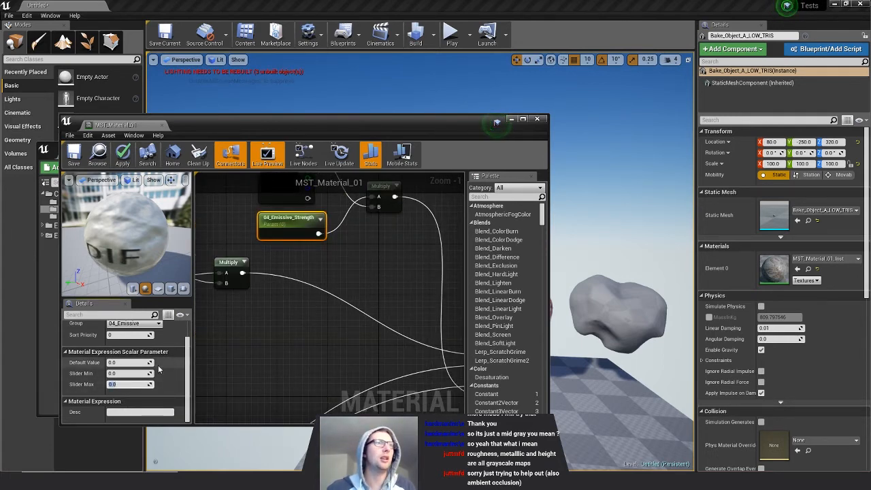
pyautogui.press('Return')
# Shift both emissive parameter nodes together and raise their Multiply node slightly to tidy the wiring.
pyautogui.moveTo(343, 251); pyautogui.dragTo(364, 339, button='right')
pyautogui.moveTo(273, 259); pyautogui.dragTo(281, 285)
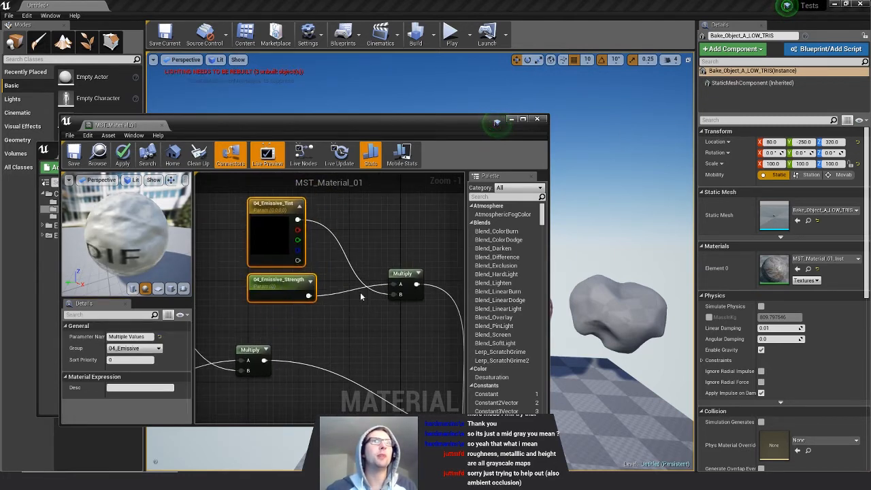
pyautogui.moveTo(411, 289); pyautogui.dragTo(411, 269)
# Set the default colour of the 04_Emissive_Tint parameter to white, with red, green and blue at 1.0.
pyautogui.doubleClick(272, 235)
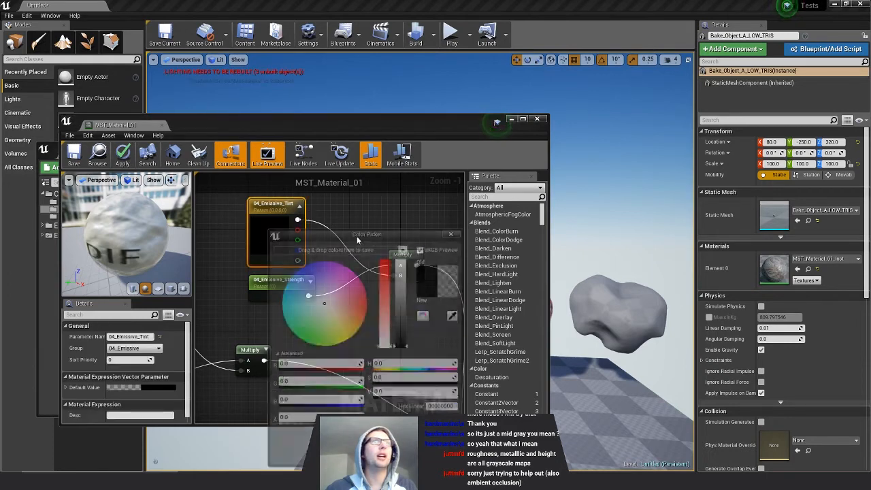
pyautogui.moveTo(404, 339); pyautogui.dragTo(404, 251)
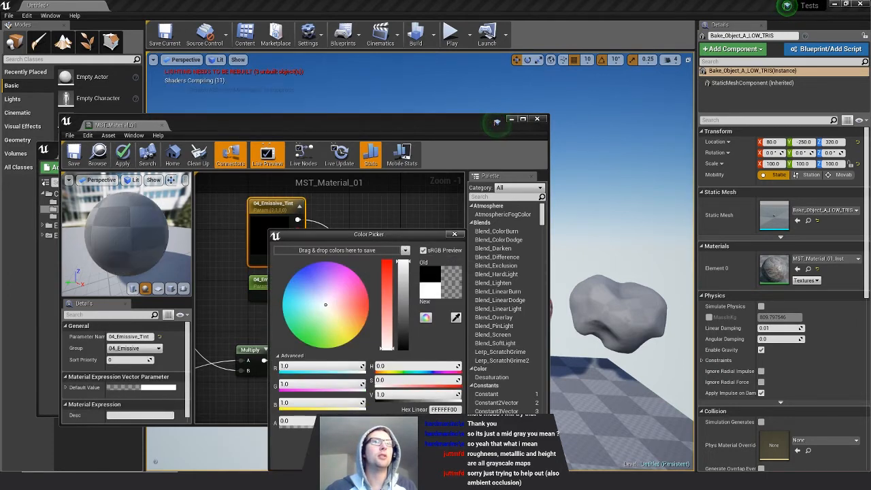
pyautogui.click(403, 460)
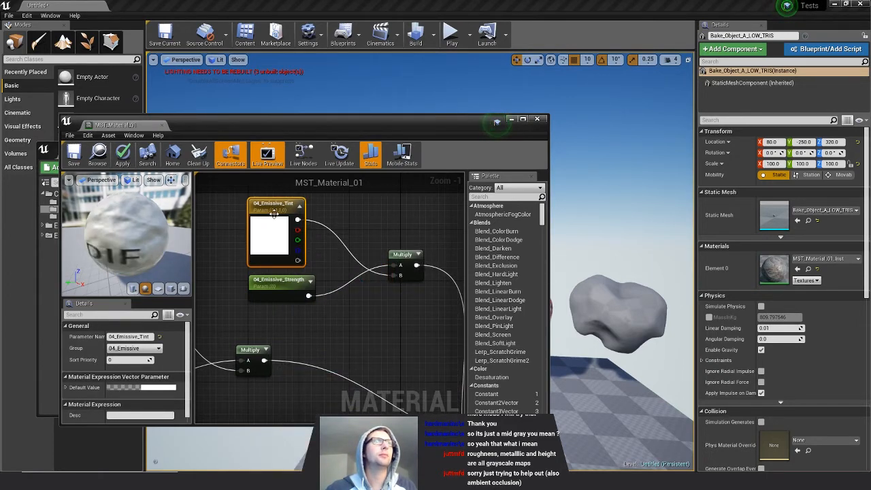
# Apply the changes to the MST_Material_01 master material and close its editor to return to the rocks.
pyautogui.click(122, 158)
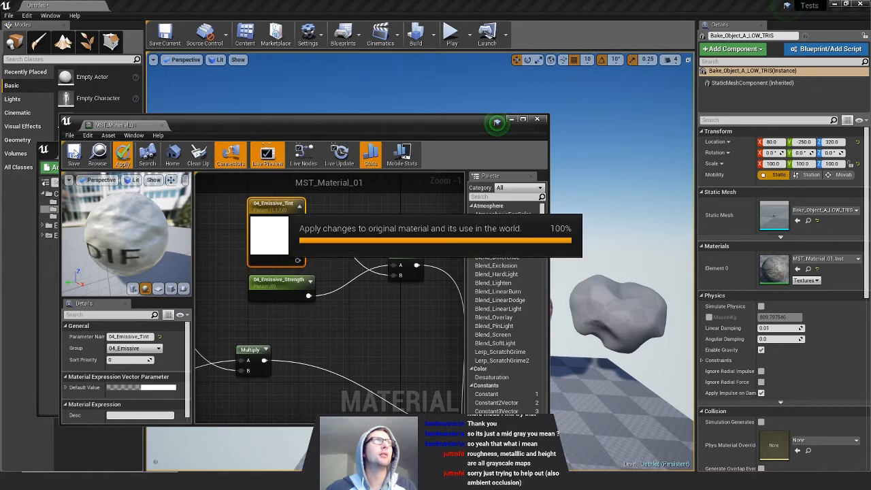
pyautogui.click(537, 120)
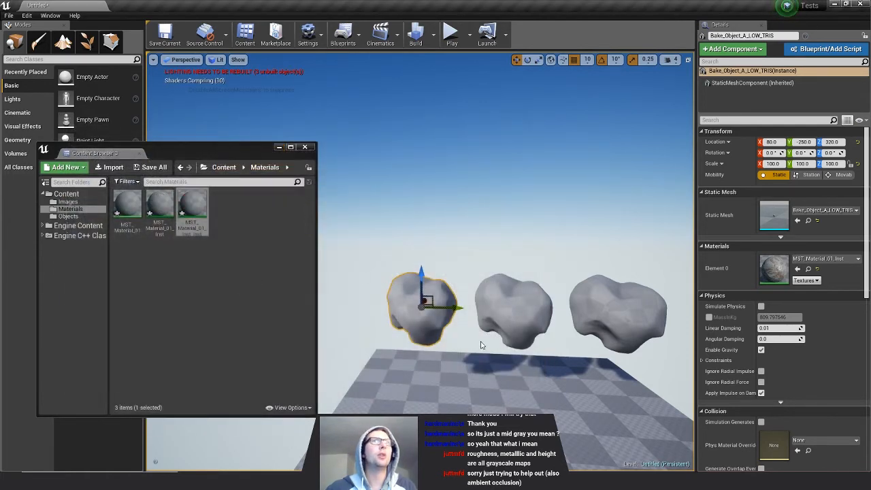
pyautogui.moveTo(562, 354); pyautogui.dragTo(575, 360, button='right')
# Create a new material instance from MST_Material_01_Inst and assign it to the plain grey rock.
pyautogui.click(185, 197)
pyautogui.rightClick(186, 197)
pyautogui.click(162, 204)
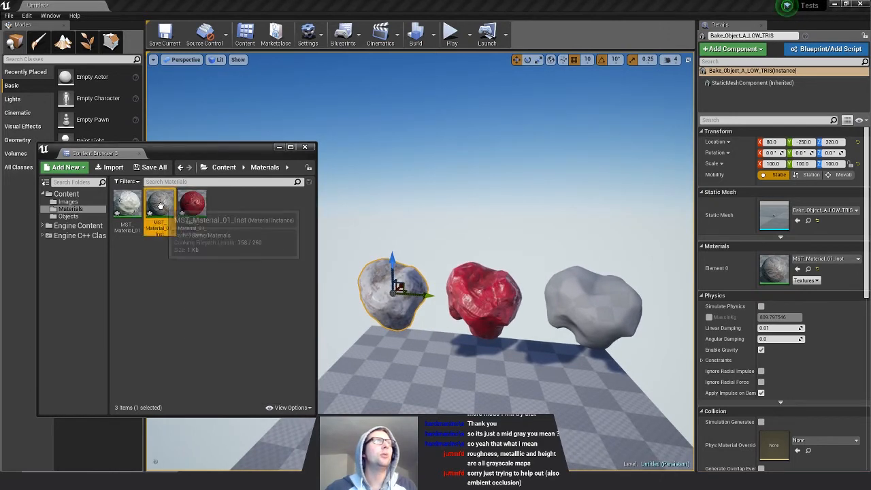
pyautogui.rightClick(161, 204)
pyautogui.click(198, 218)
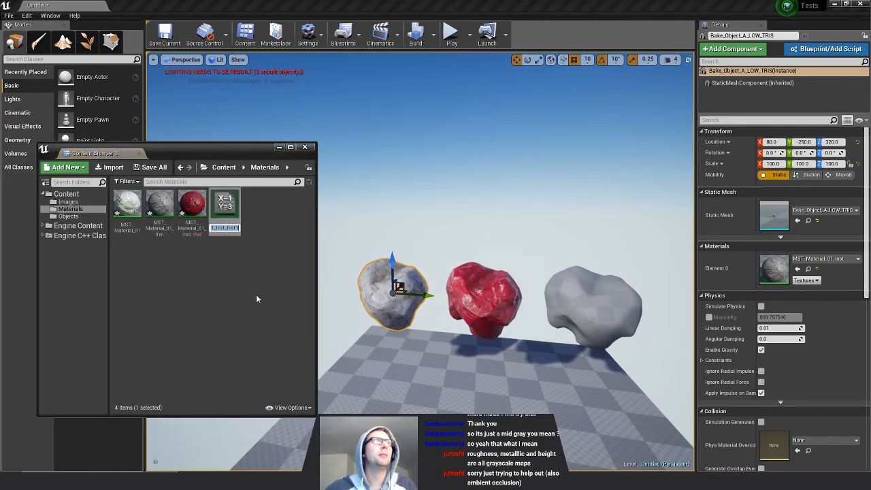
pyautogui.moveTo(225, 204); pyautogui.dragTo(581, 299)
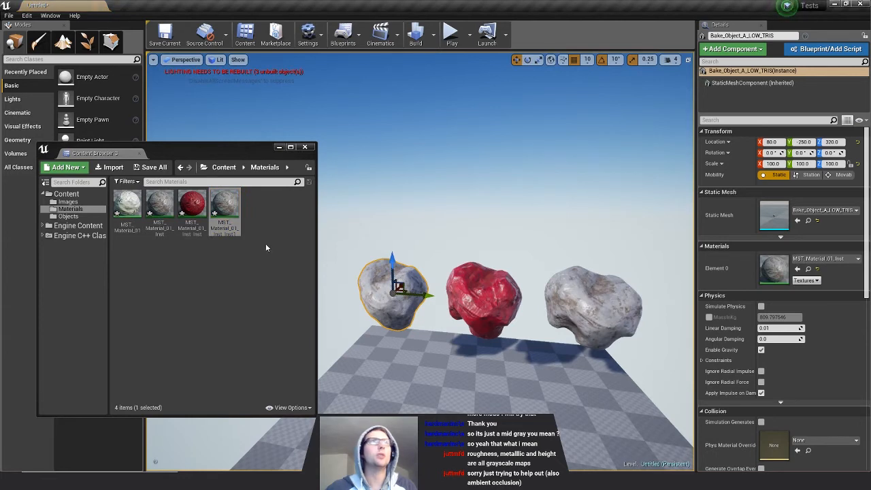
# Open the new material instance and enable its 01_Diffuse_Colour, 02_Normal and 03_OccRghMtl overrides.
pyautogui.doubleClick(225, 204)
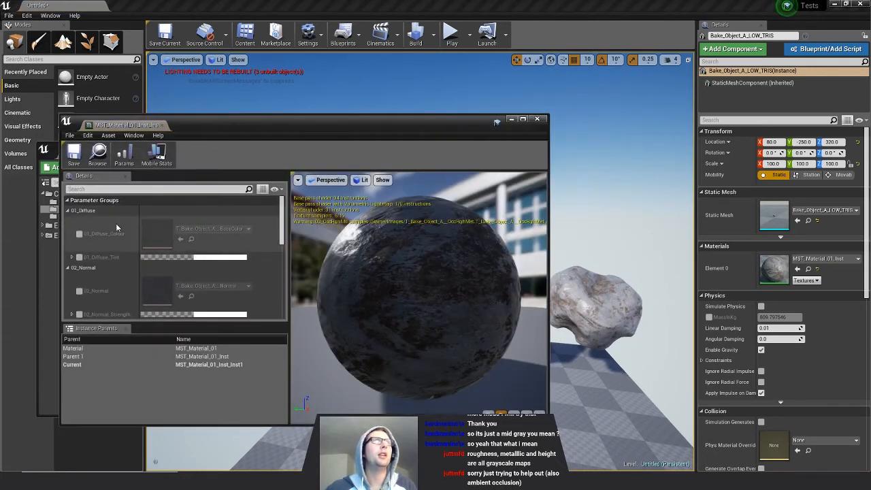
pyautogui.click(79, 233)
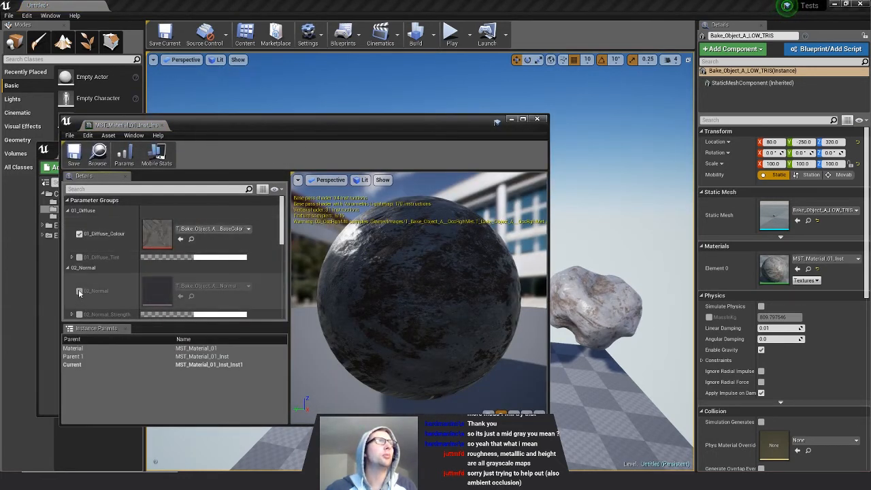
pyautogui.click(78, 290)
pyautogui.scroll(-2, 80, 292)
pyautogui.click(79, 304)
# Enable the 04_Emissive_Strength override, try a value of 10 and reduce it to about 0.48.
pyautogui.scroll(-2, 80, 299)
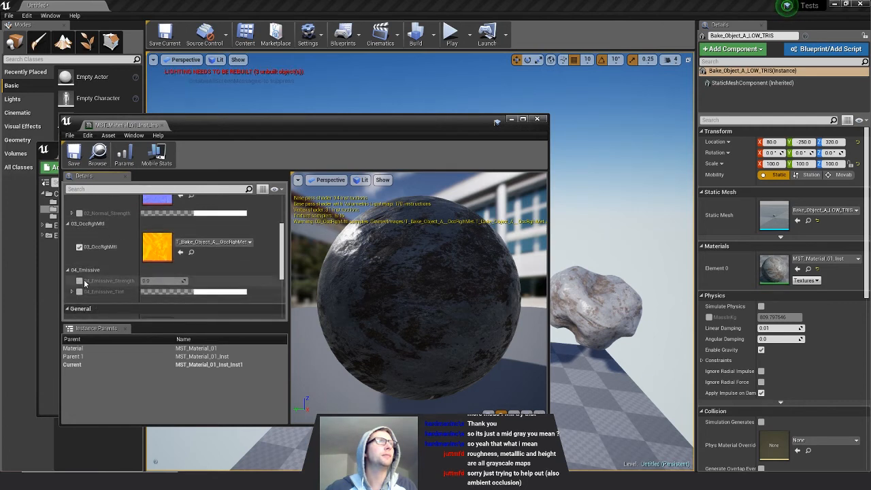
pyautogui.click(79, 280)
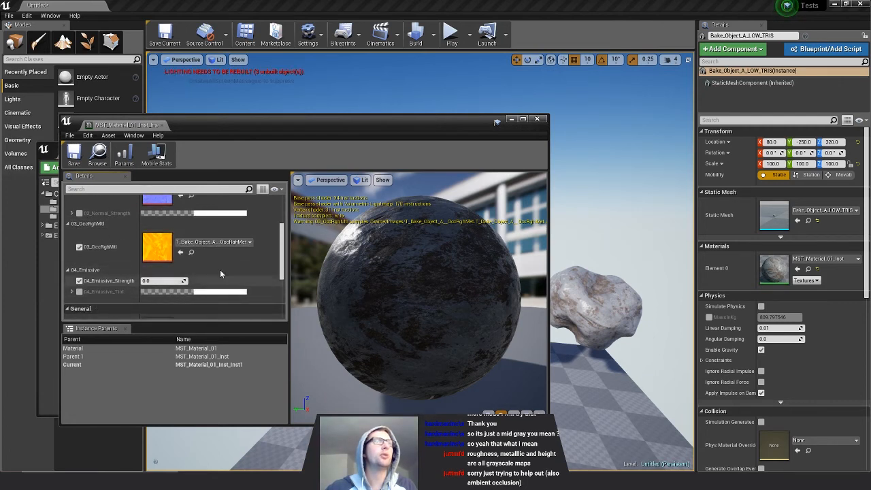
pyautogui.click(155, 281)
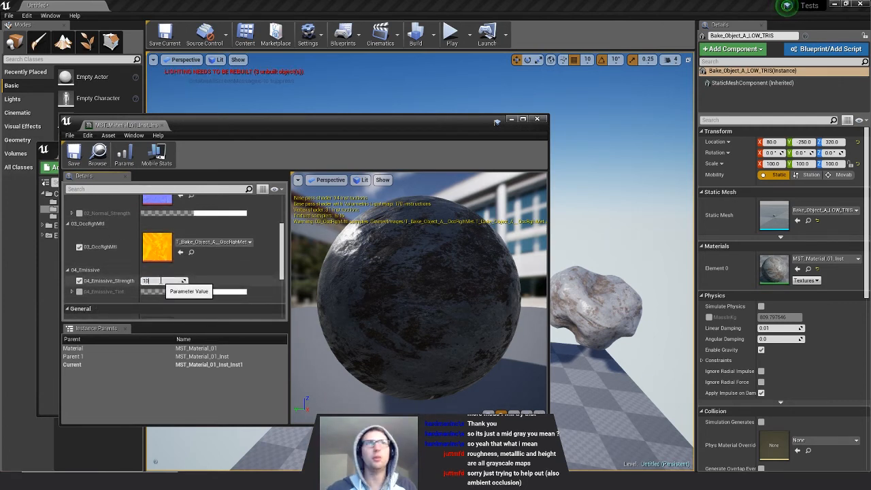
pyautogui.press('Return')
pyautogui.moveTo(182, 283); pyautogui.dragTo(143, 281)
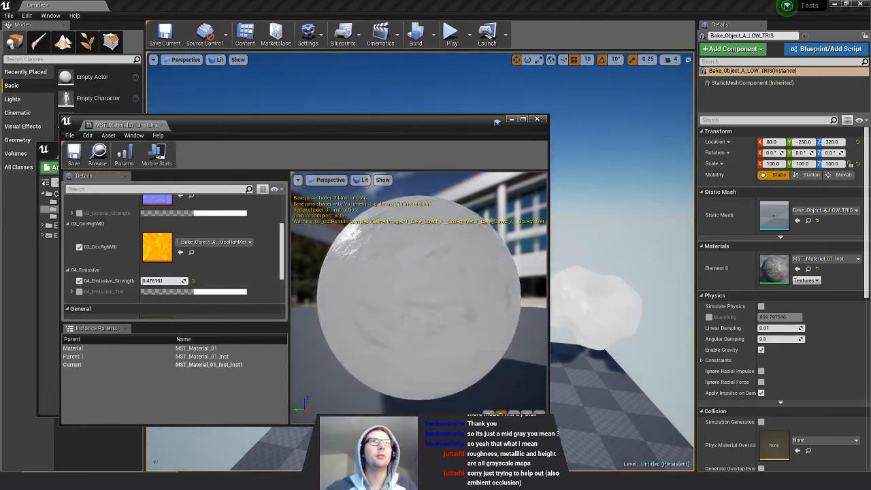
# Override 04_Emissive_Tint with a saturated blue and raise 04_Emissive_Strength to about 1.05, keeping the rock in view.
pyautogui.moveTo(387, 126); pyautogui.dragTo(319, 117)
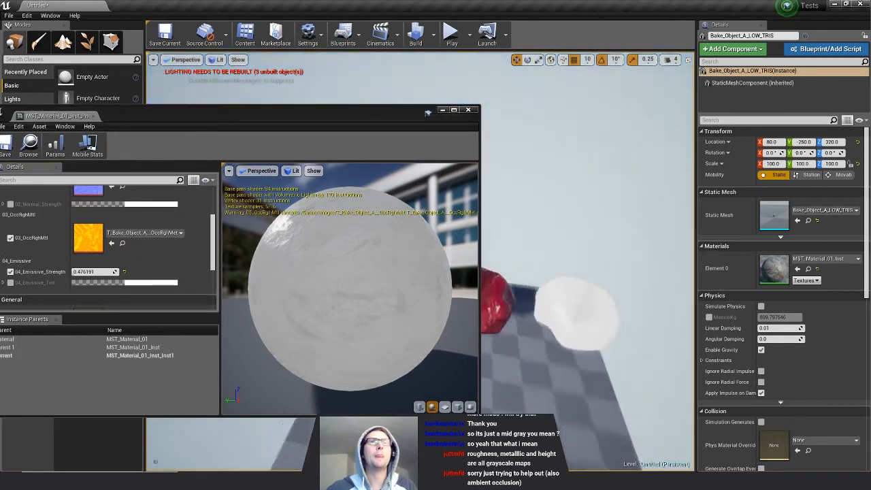
pyautogui.click(11, 282)
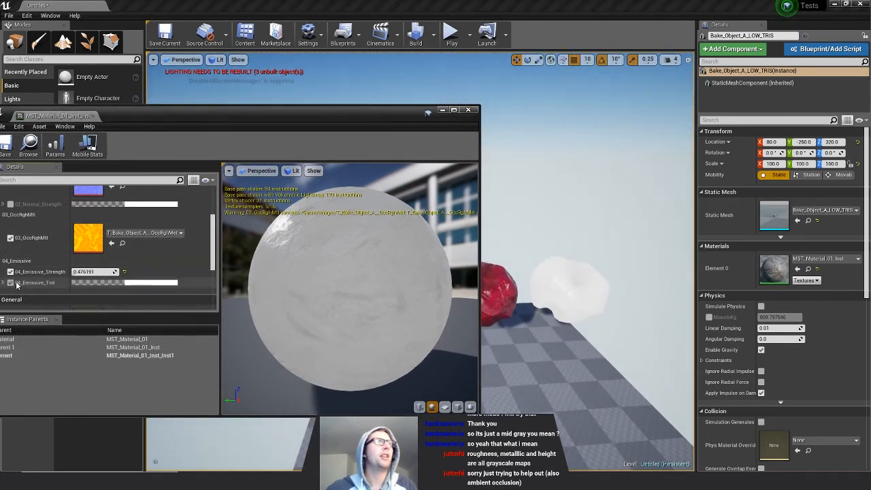
pyautogui.click(139, 283)
pyautogui.moveTo(212, 304); pyautogui.dragTo(171, 270)
pyautogui.click(278, 447)
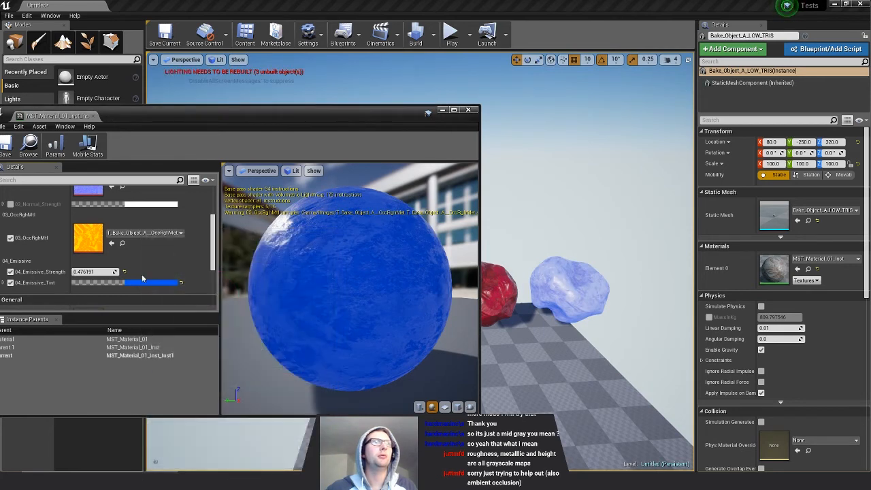
pyautogui.moveTo(95, 272)
pyautogui.mouseDown()
pyautogui.moveTo(122, 271)
pyautogui.moveTo(106, 271)
pyautogui.mouseUp()
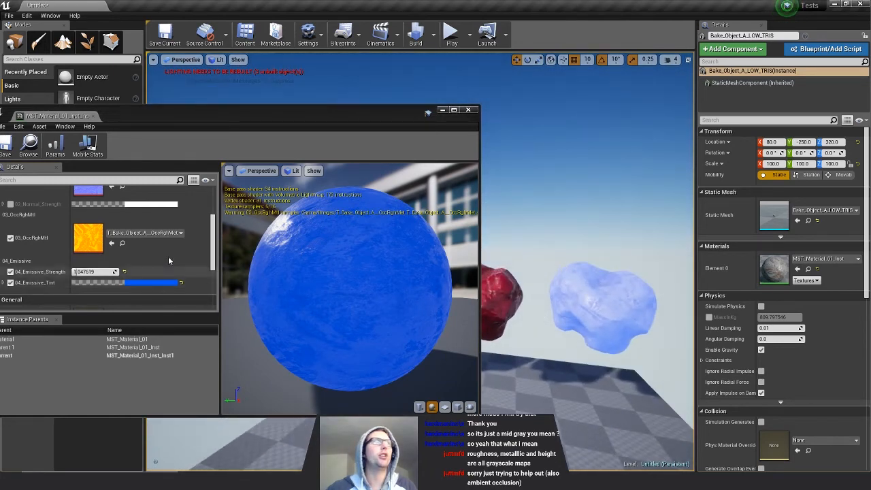
# Override 01_Diffuse_Tint with a light pinkish purple, inspect the glowing rock up close and move the instance editor fully back on screen.
pyautogui.scroll(2, 136, 264)
pyautogui.scroll(1, 136, 264)
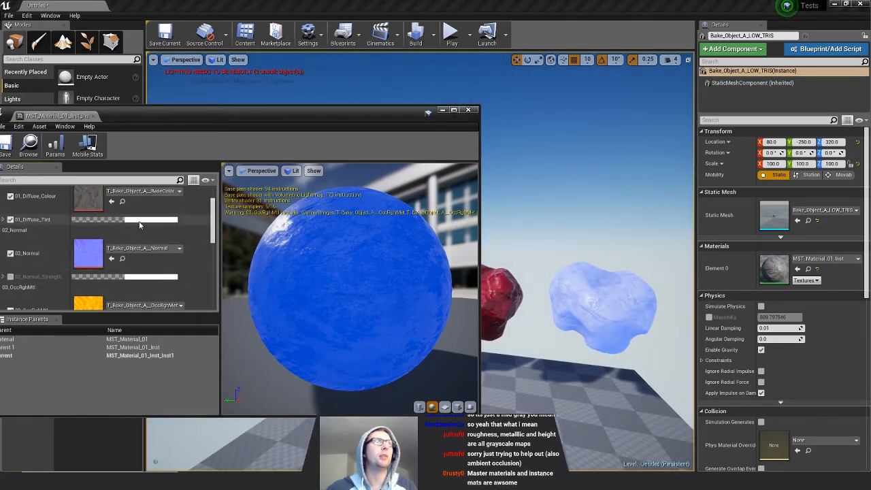
pyautogui.click(146, 219)
pyautogui.moveTo(215, 292)
pyautogui.mouseDown()
pyautogui.moveTo(214, 274)
pyautogui.moveTo(163, 299)
pyautogui.moveTo(189, 327)
pyautogui.moveTo(194, 297)
pyautogui.moveTo(182, 290)
pyautogui.moveTo(189, 286)
pyautogui.moveTo(173, 291)
pyautogui.moveTo(200, 275)
pyautogui.mouseUp()
pyautogui.click(259, 273)
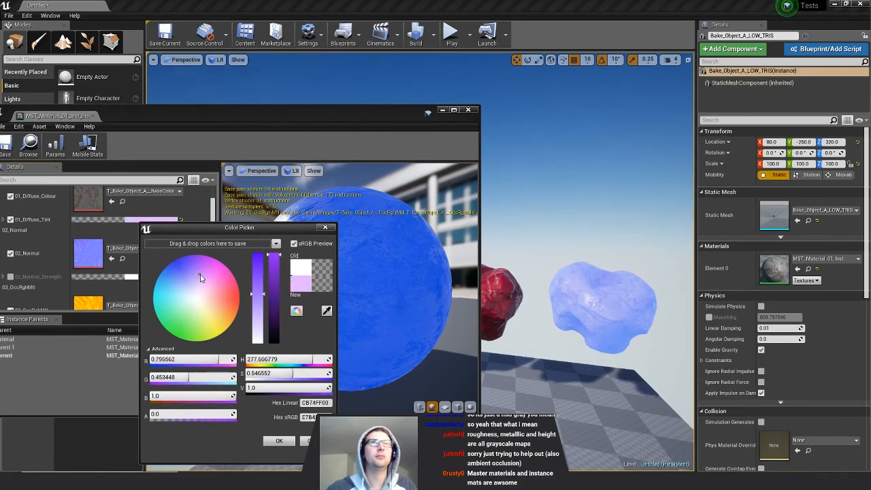
pyautogui.click(279, 440)
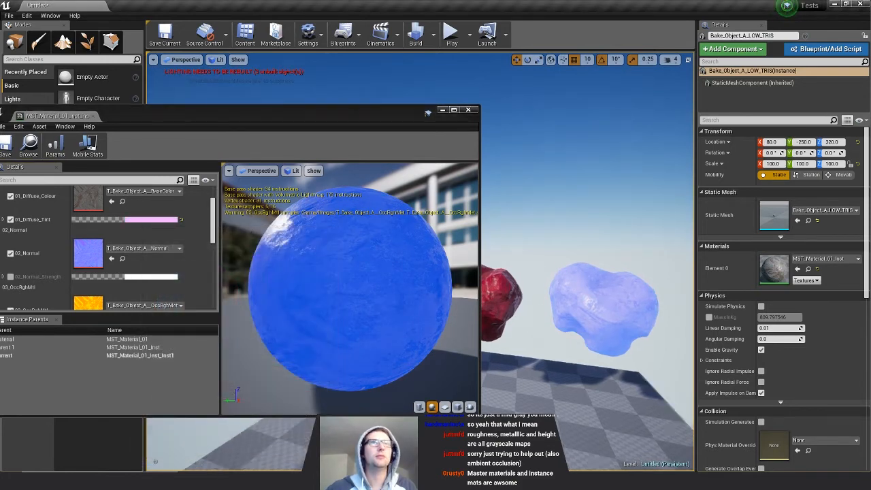
pyautogui.moveTo(537, 272); pyautogui.dragTo(561, 255, button='right')
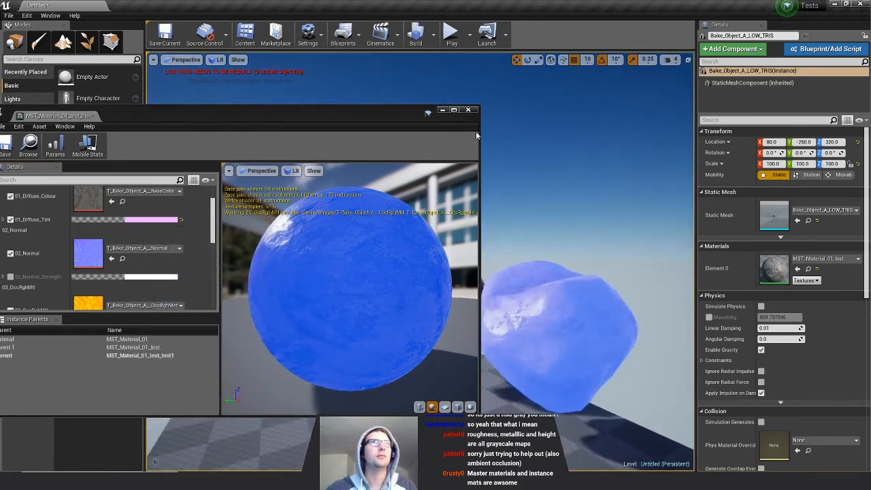
pyautogui.moveTo(305, 116); pyautogui.dragTo(308, 120)
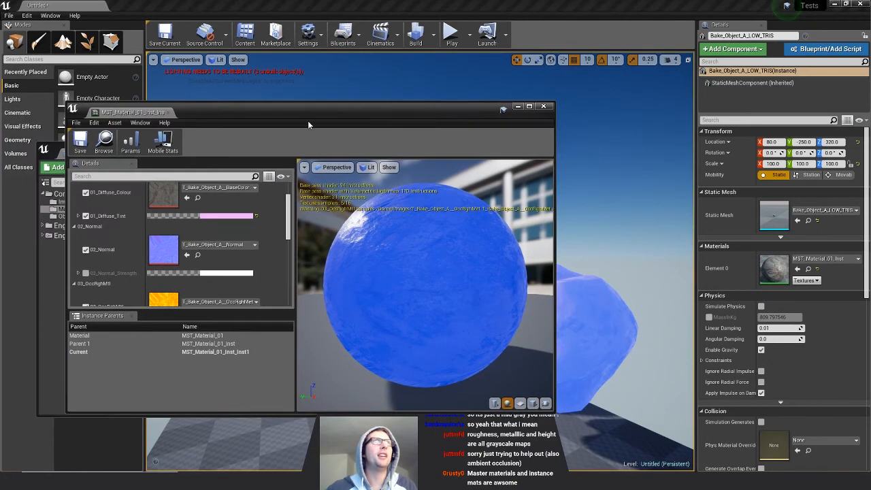
# Close the instance editor, open the MST_Material_01 master material and examine its whole node graph and preview.
pyautogui.click(543, 107)
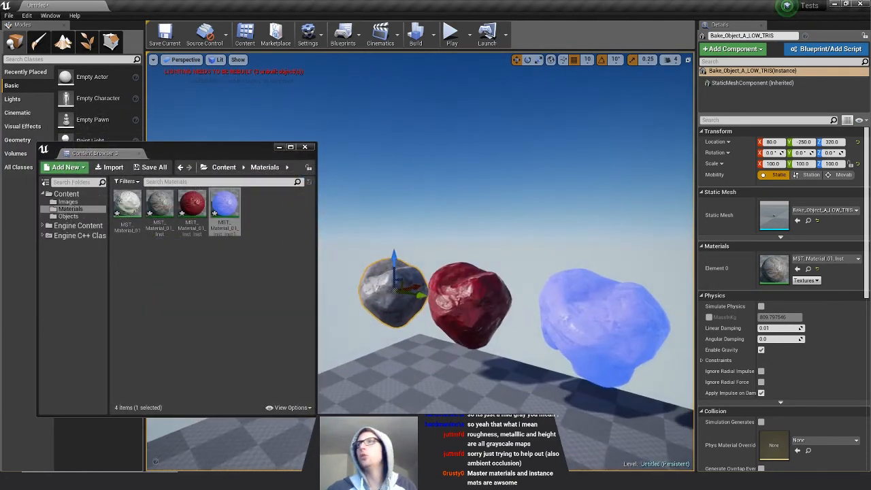
pyautogui.moveTo(510, 330); pyautogui.dragTo(510, 330, button='right')
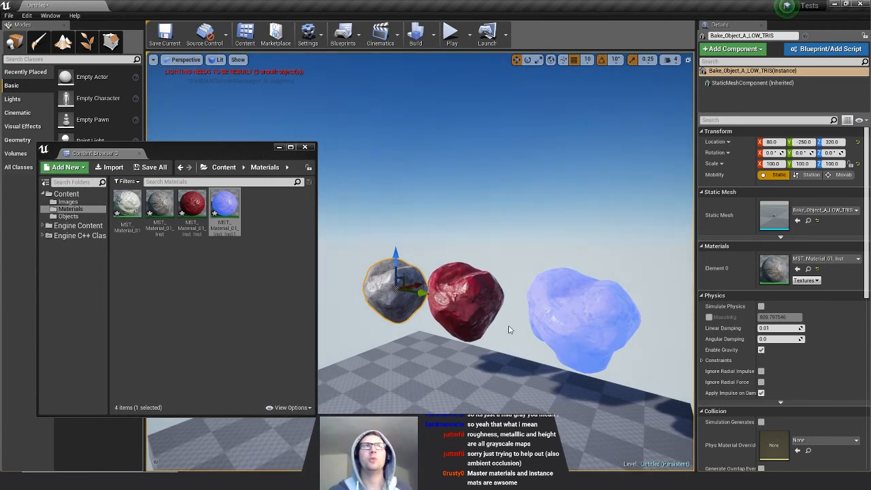
pyautogui.doubleClick(126, 204)
pyautogui.scroll(-4, 352, 338)
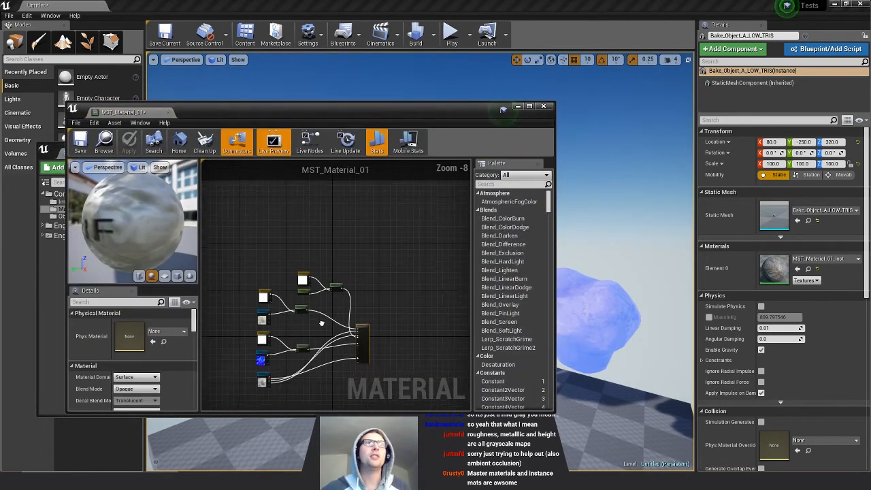
pyautogui.moveTo(345, 319); pyautogui.dragTo(390, 329, button='right')
pyautogui.scroll(2, 361, 320)
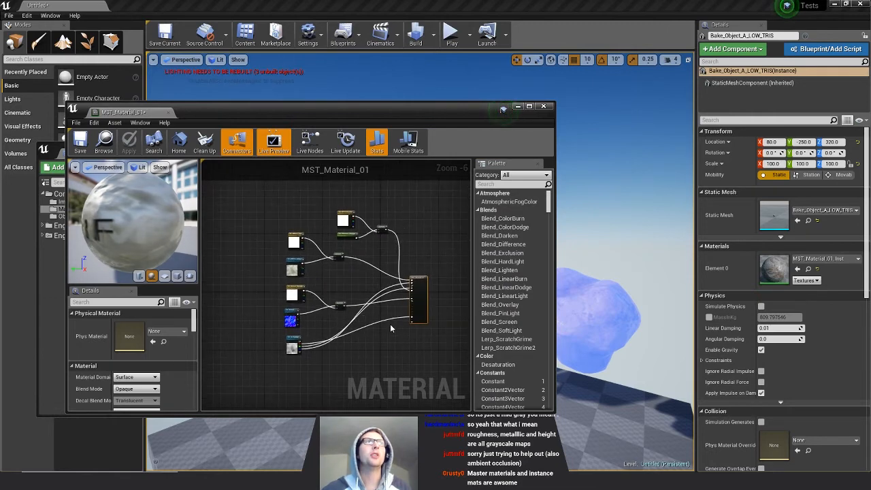
pyautogui.moveTo(144, 246)
pyautogui.mouseDown()
pyautogui.moveTo(189, 241)
pyautogui.moveTo(156, 255)
pyautogui.mouseUp()
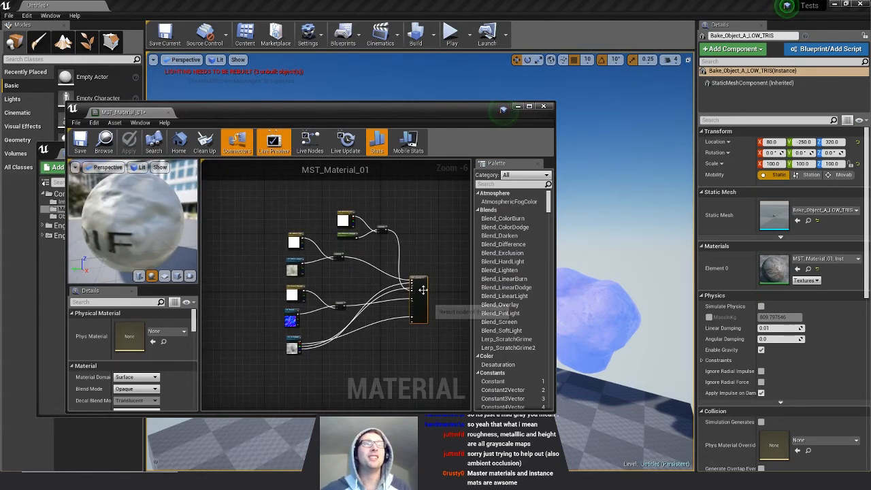
pyautogui.click(431, 248)
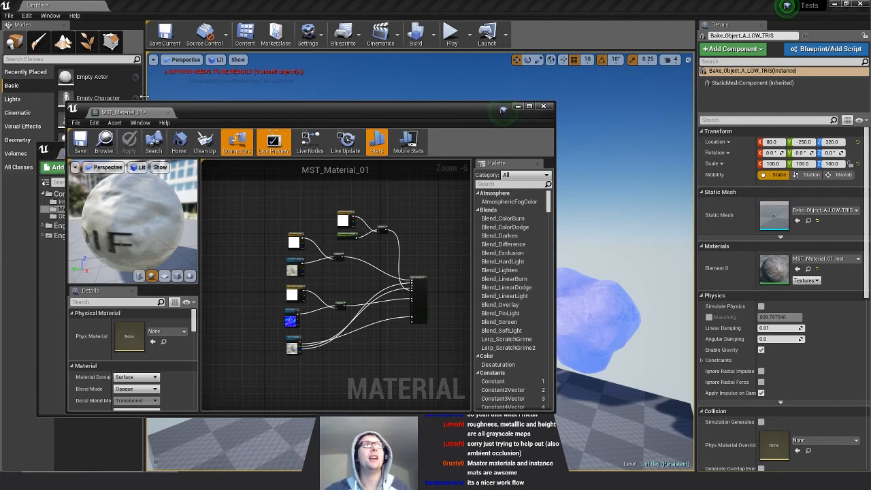
# Open MST_Material_01_Inst, toggle its 03_OccRghMtl override off and on, and switch off its 02_Normal override.
pyautogui.moveTo(320, 113); pyautogui.dragTo(429, 79)
pyautogui.doubleClick(159, 204)
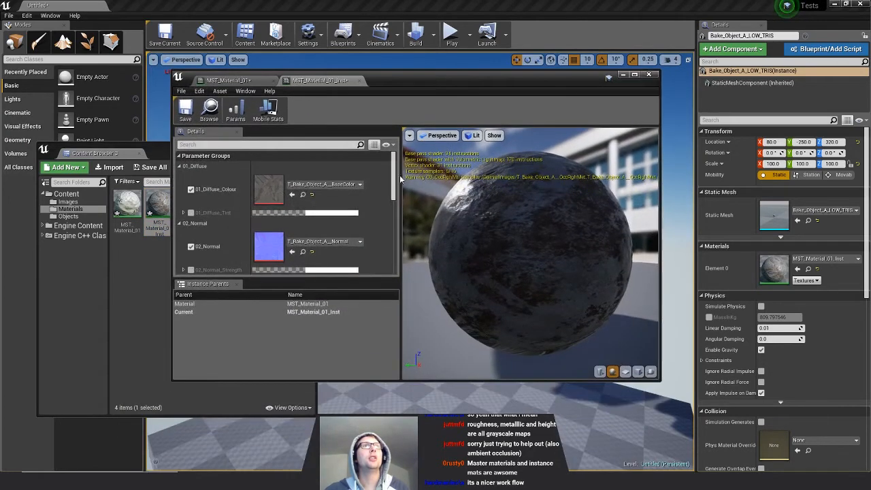
pyautogui.moveTo(394, 178); pyautogui.dragTo(394, 208)
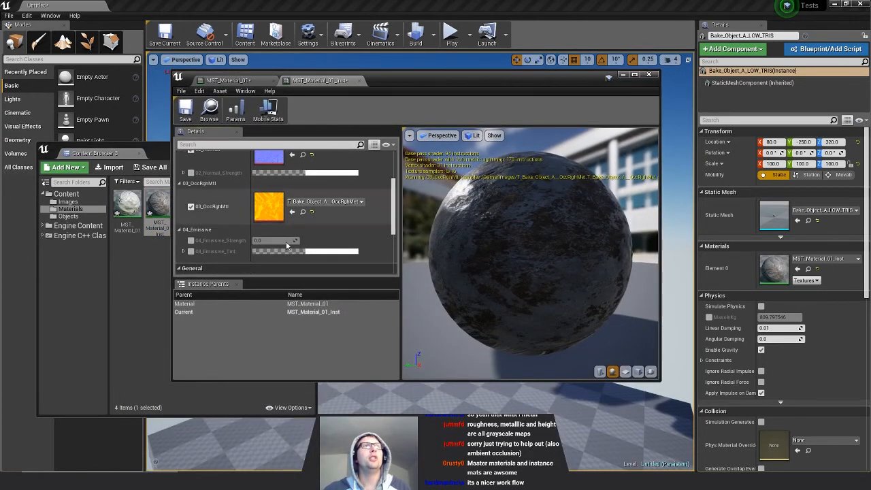
pyautogui.click(191, 207)
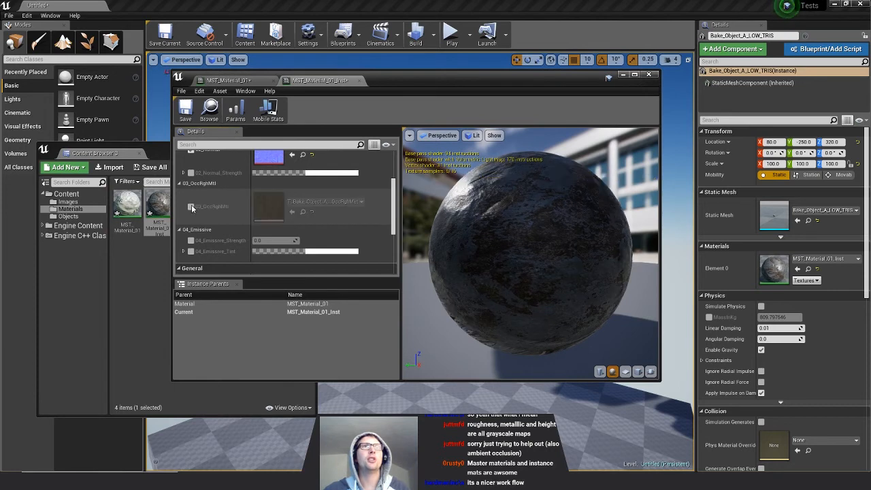
pyautogui.click(191, 207)
pyautogui.scroll(1, 199, 214)
pyautogui.click(191, 236)
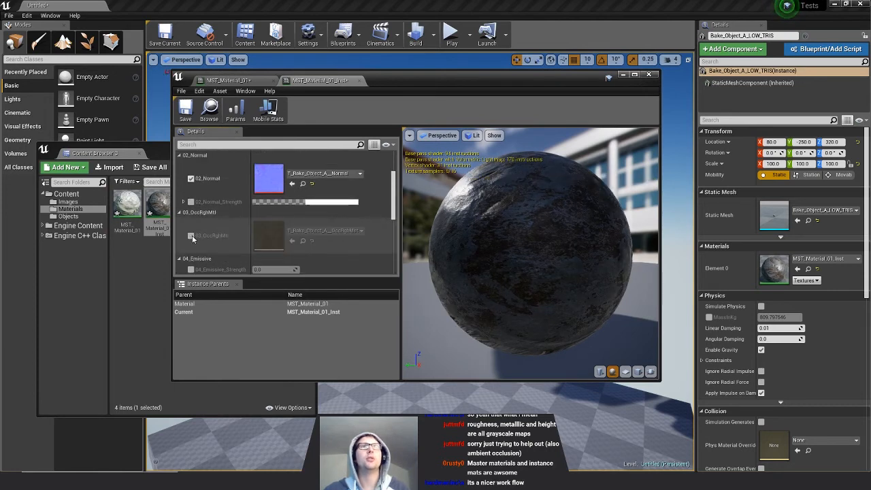
pyautogui.click(191, 179)
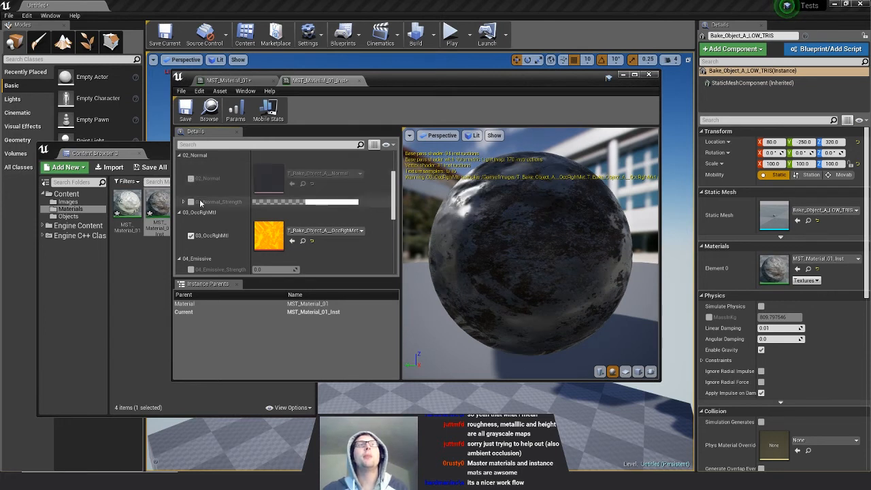
pyautogui.scroll(1, 309, 242)
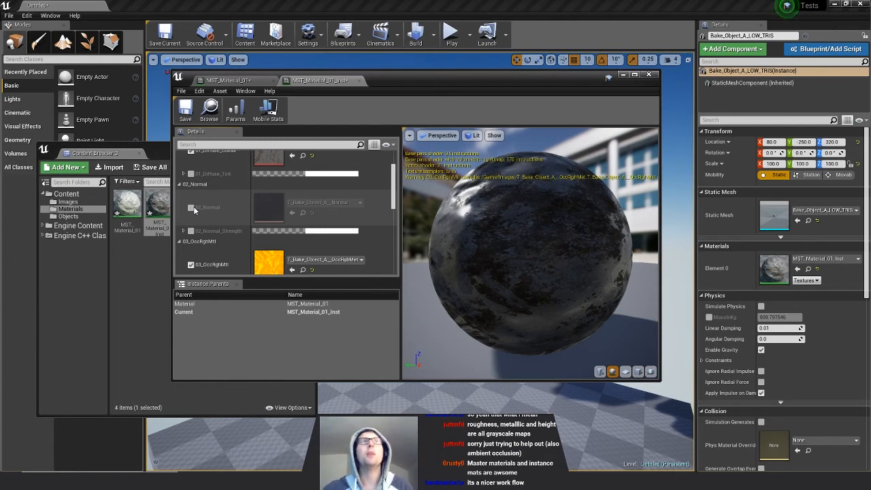
# Return to MST_Material_01 and inspect its 02_Normal texture parameter and the surrounding node graph.
pyautogui.click(118, 202)
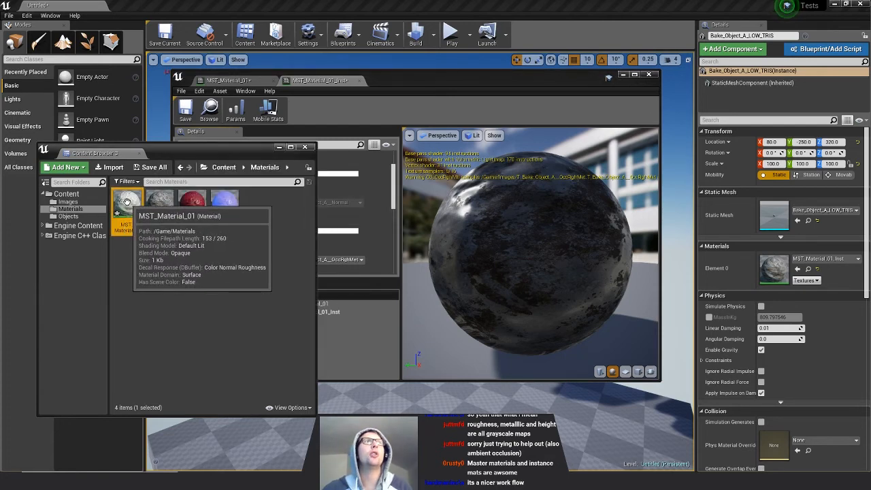
pyautogui.doubleClick(123, 203)
pyautogui.click(394, 284)
pyautogui.scroll(6, 396, 286)
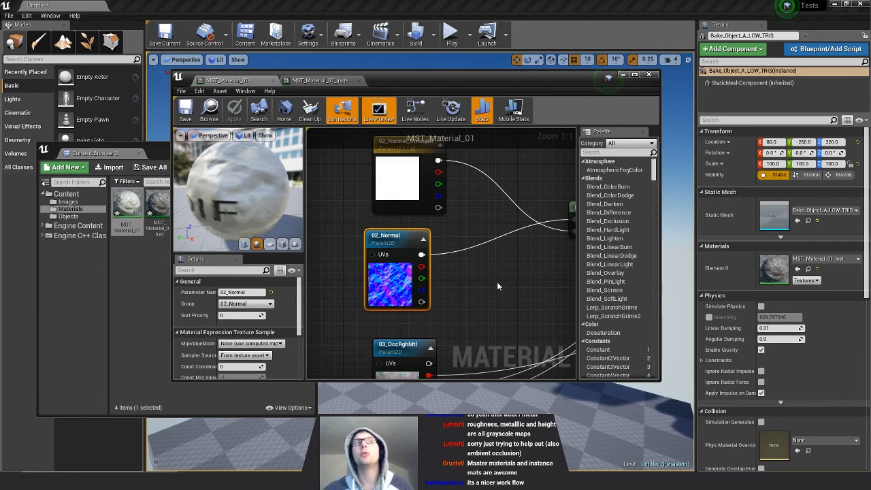
pyautogui.scroll(-5, 468, 285)
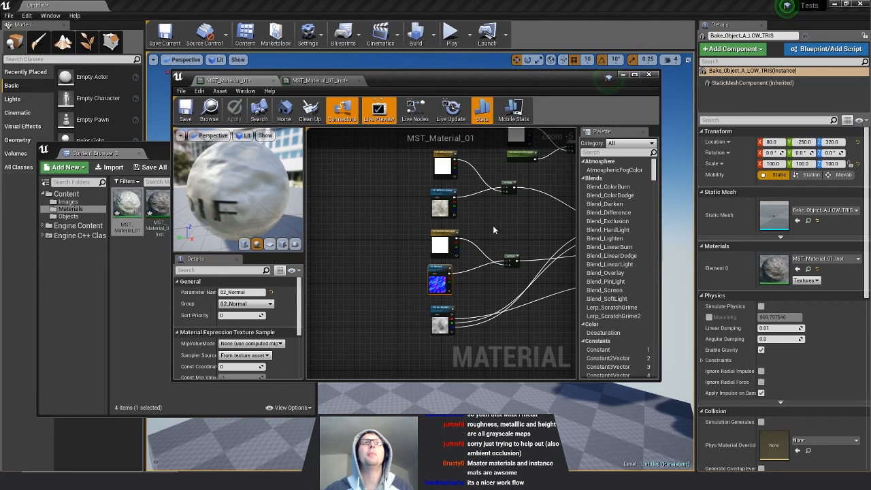
pyautogui.moveTo(514, 227); pyautogui.dragTo(479, 249, button='right')
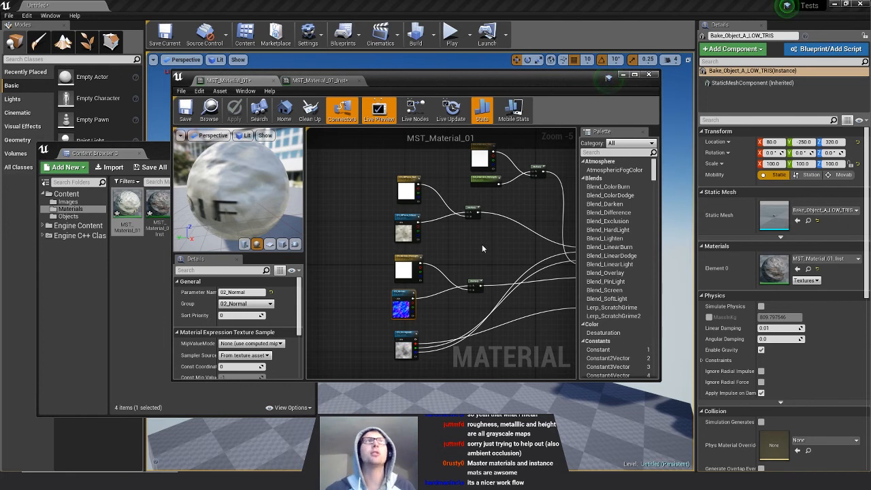
# In MST_Material_01_Inst, toggle the 02_Normal override to compare the preview sphere, leaving the override enabled.
pyautogui.click(362, 85)
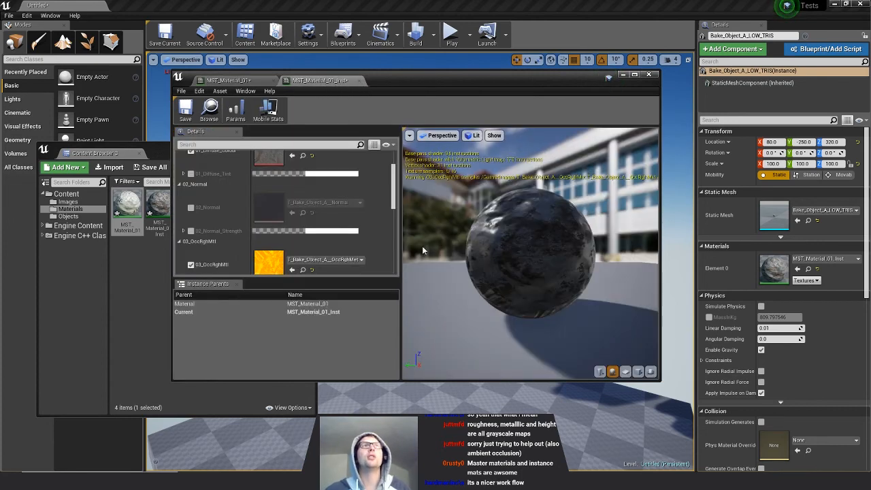
pyautogui.click(192, 209)
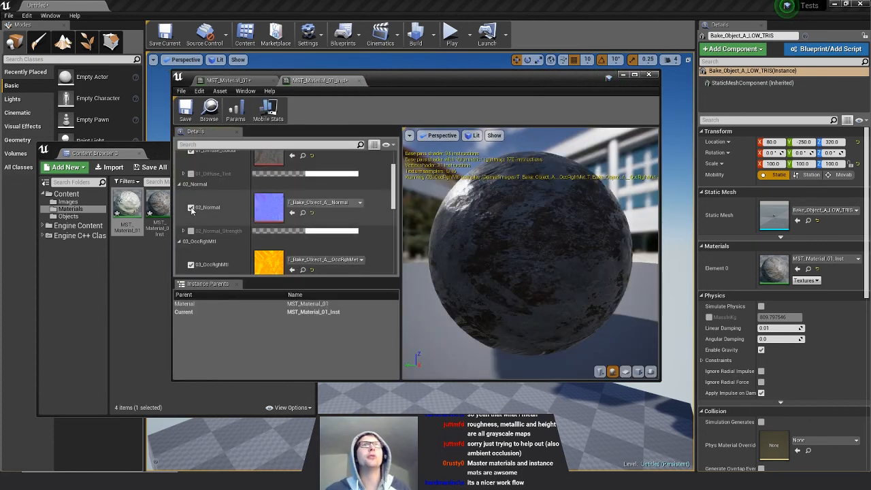
pyautogui.click(191, 208)
pyautogui.click(190, 209)
pyautogui.click(190, 208)
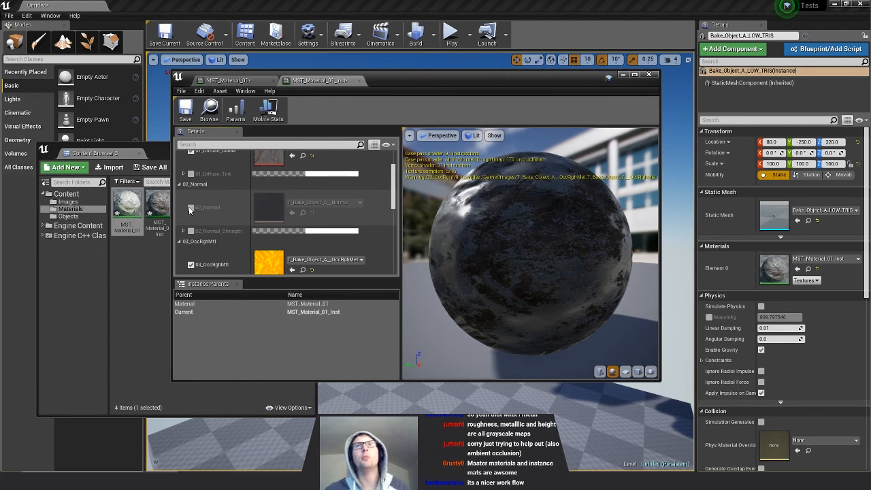
pyautogui.click(190, 209)
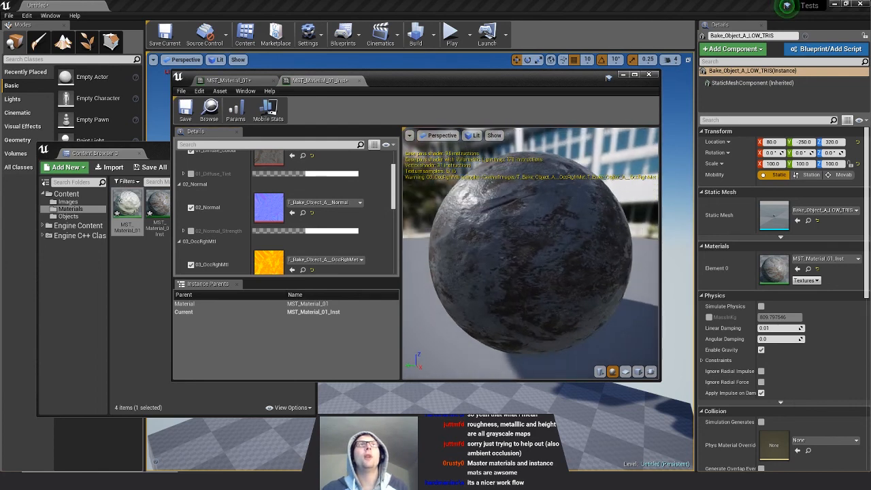
pyautogui.moveTo(408, 81); pyautogui.dragTo(405, 101)
pyautogui.moveTo(388, 221); pyautogui.dragTo(389, 184)
pyautogui.scroll(-3, 384, 193)
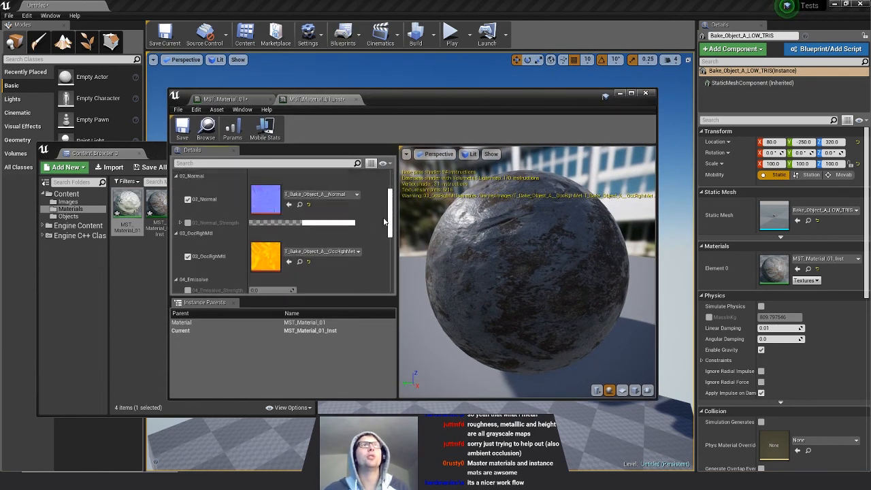
pyautogui.scroll(3, 391, 193)
pyautogui.scroll(-1, 391, 198)
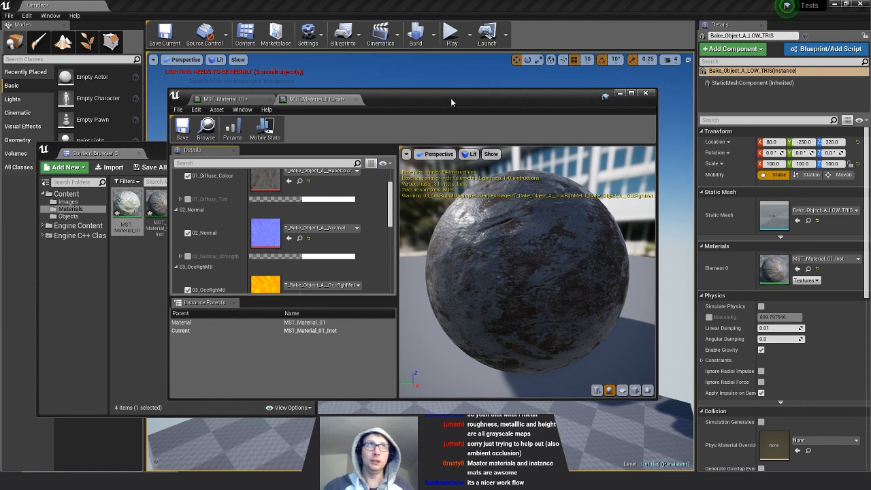
# Close the material editor and save all modified content, including the textures, materials, instances, static mesh and level.
pyautogui.click(645, 92)
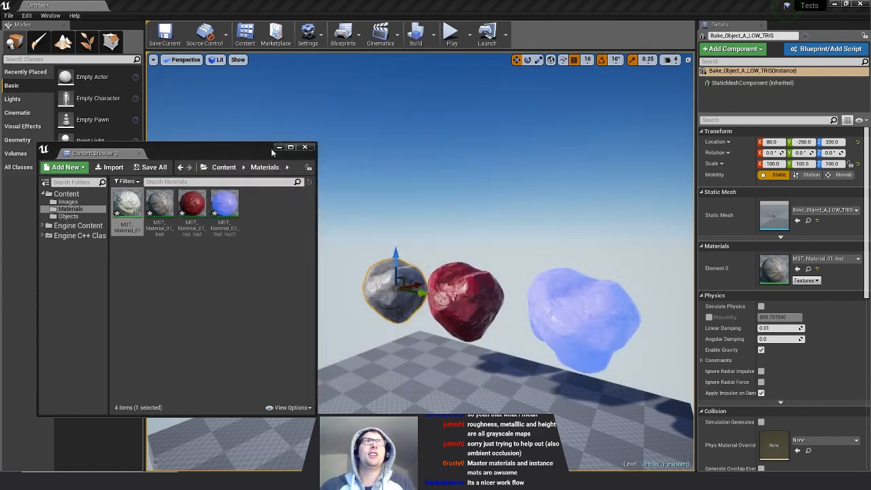
pyautogui.click(154, 166)
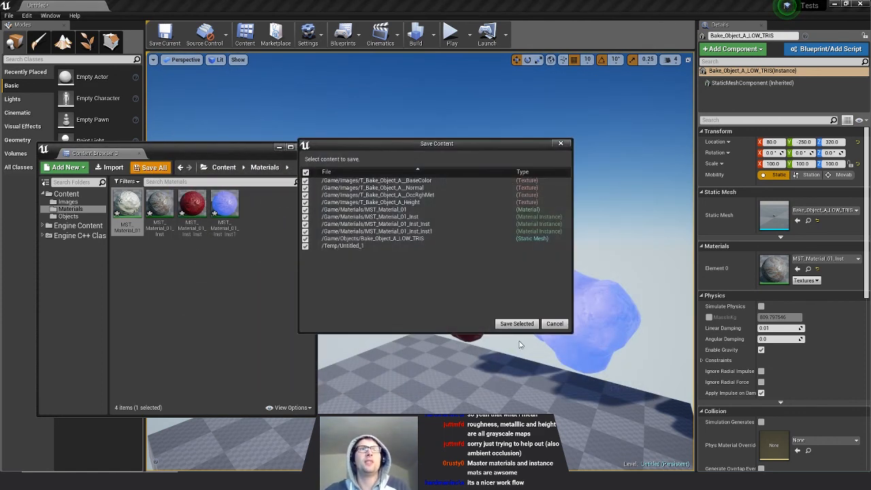
pyautogui.click(515, 323)
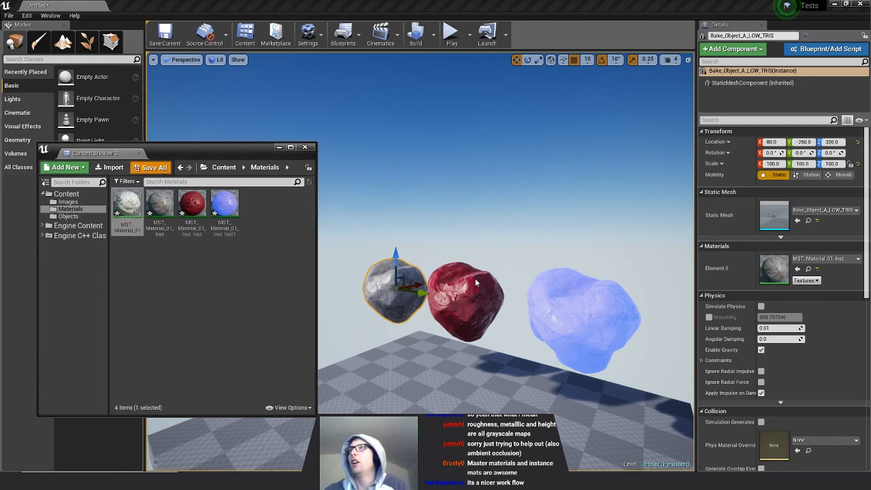